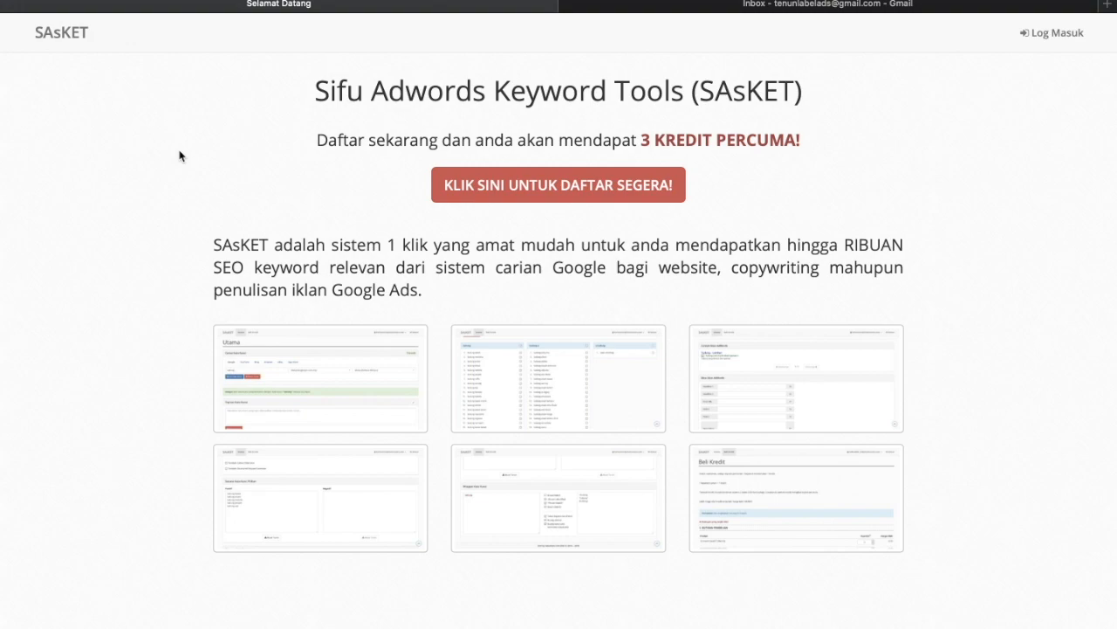
- Open the Pendaftaran Akaun form via 'KLIK SINI UNTUK DAFTAR SEGERA!' on the SAsKET landing page
click(534, 190)
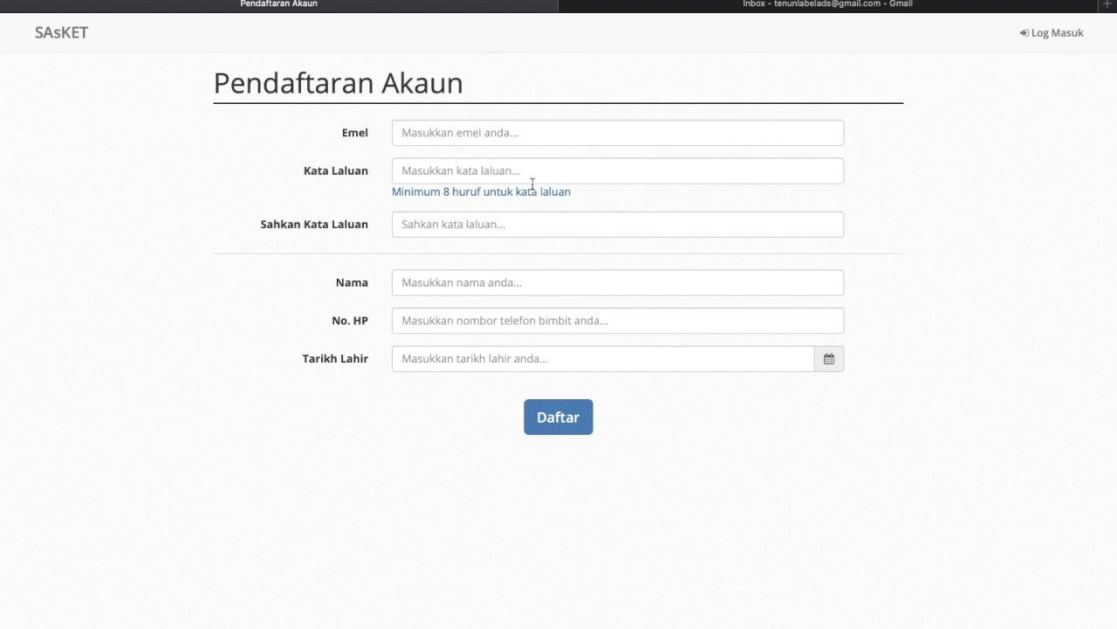
- Enter the account e-mail and password, then move to the password confirmation field
click(500, 133)
key(super+v)
click(492, 169)
text(••••••••)
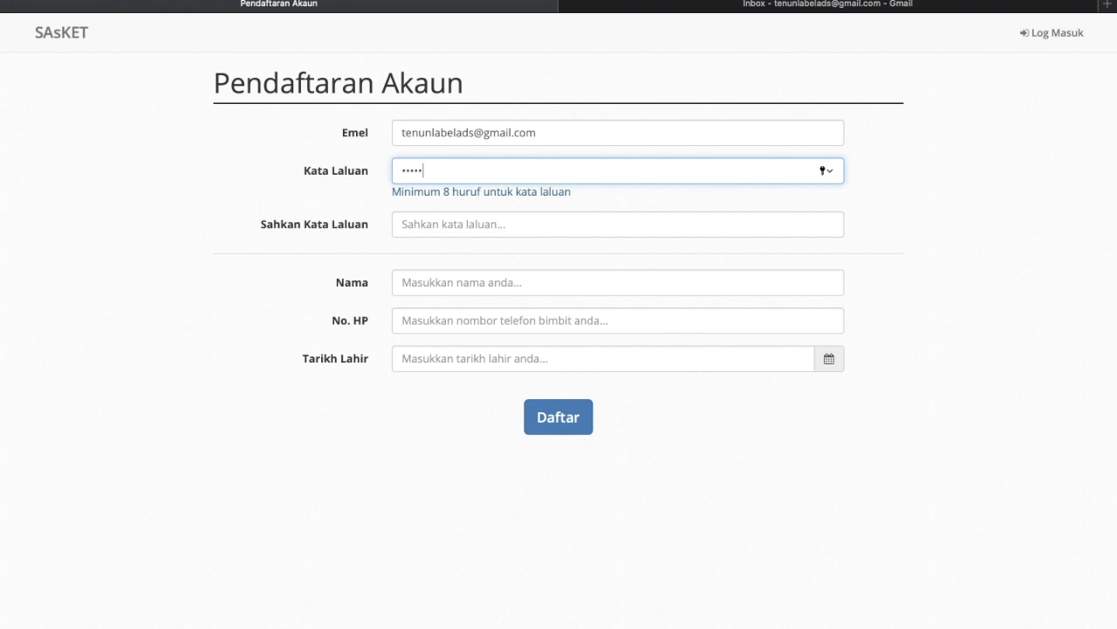
click(498, 229)
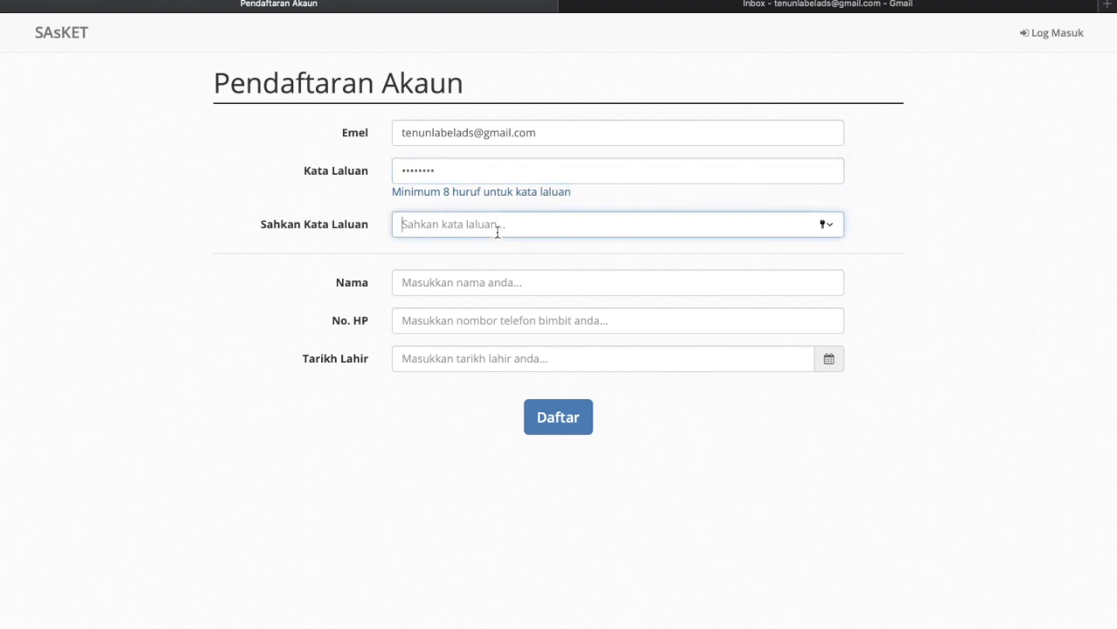
text(••••••••)
- Fill in the account holder's name and phone number, correcting a mistyped digit
click(502, 282)
key(Tab)
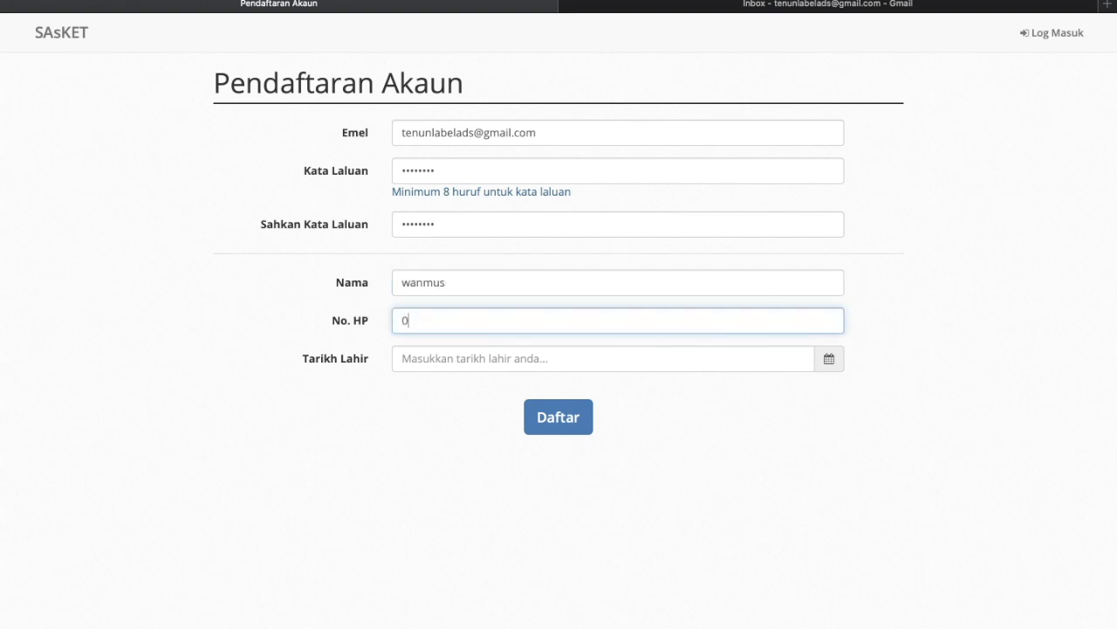
- Pick the 12th as birth date, submit with Daftar, decline saving the password, then go to Gmail
click(503, 367)
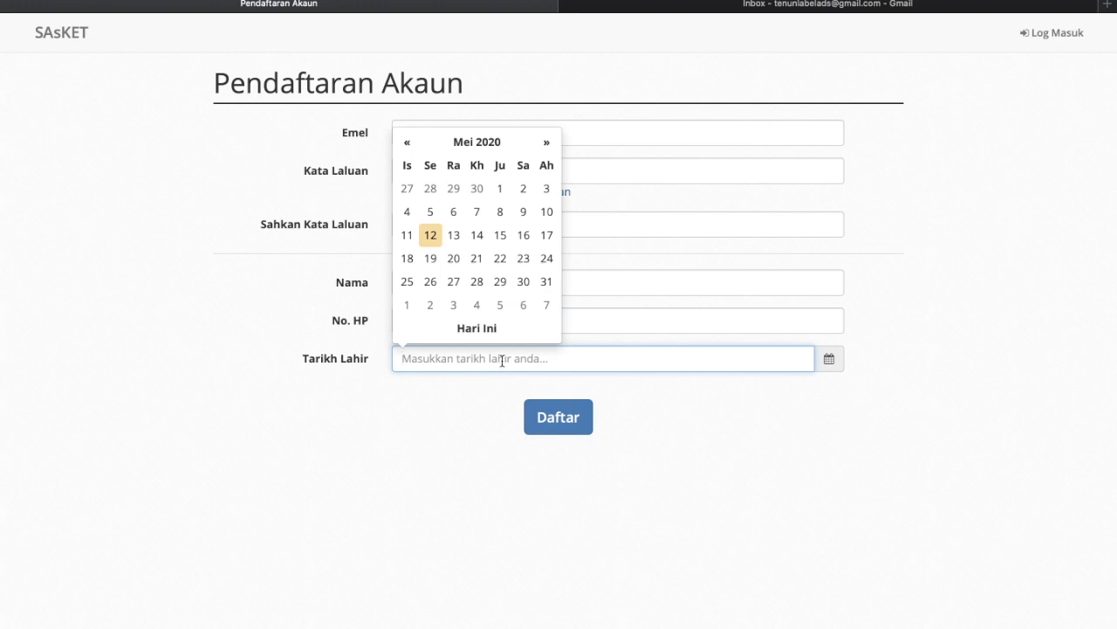
click(433, 240)
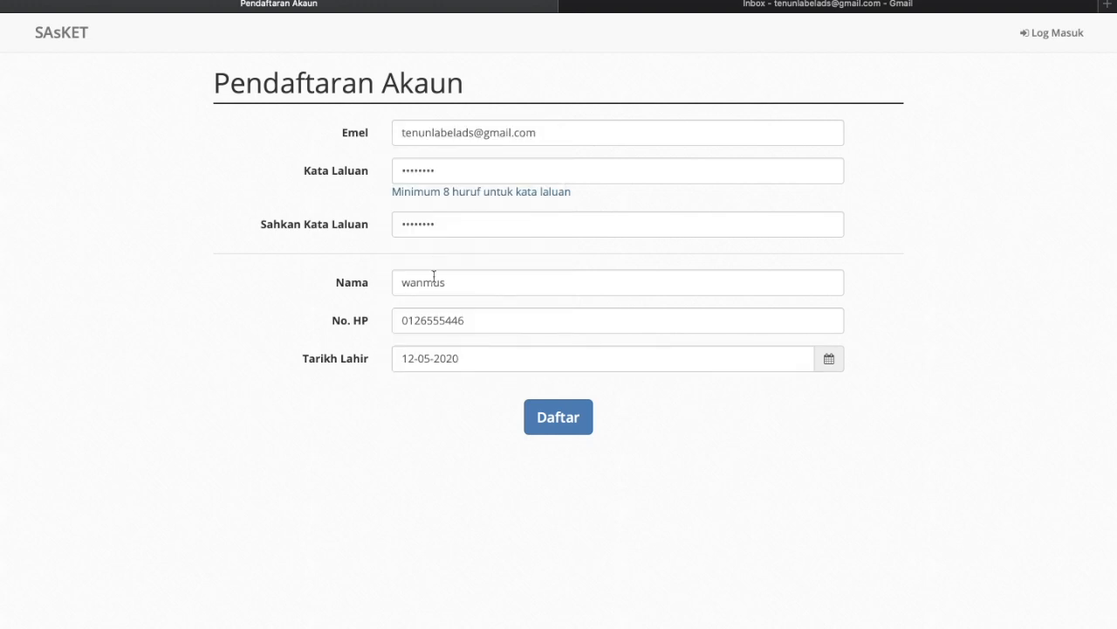
click(543, 425)
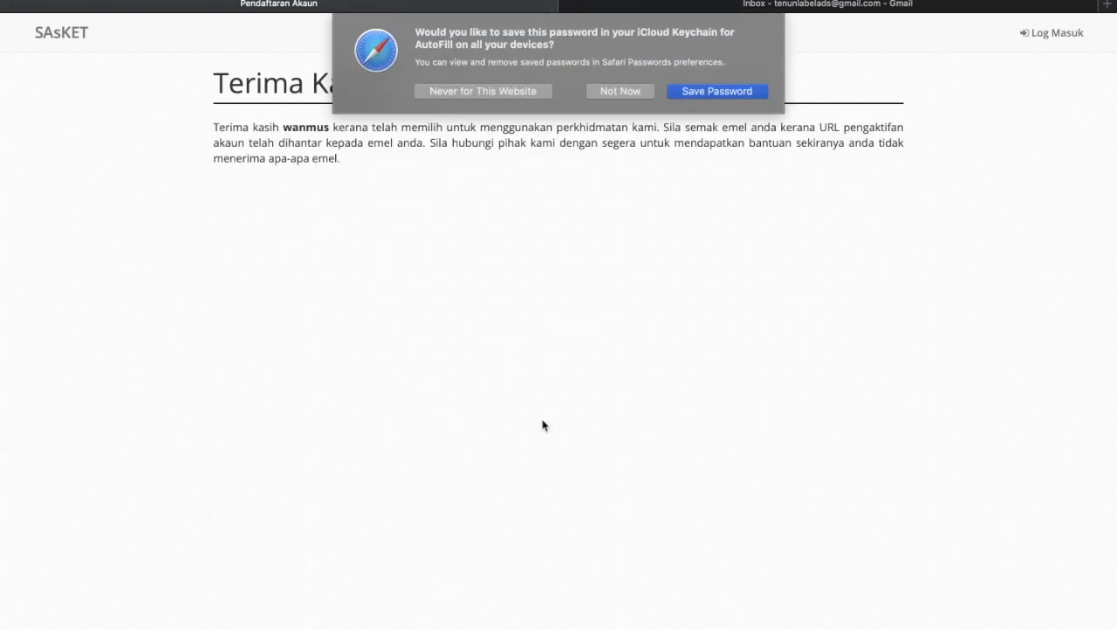
click(609, 92)
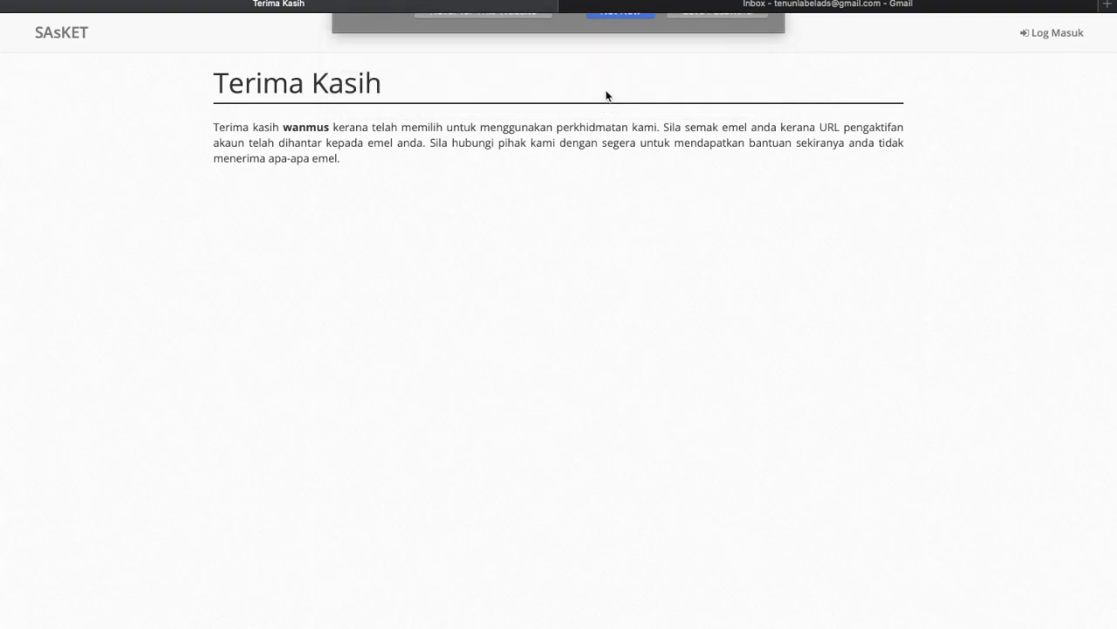
click(783, 5)
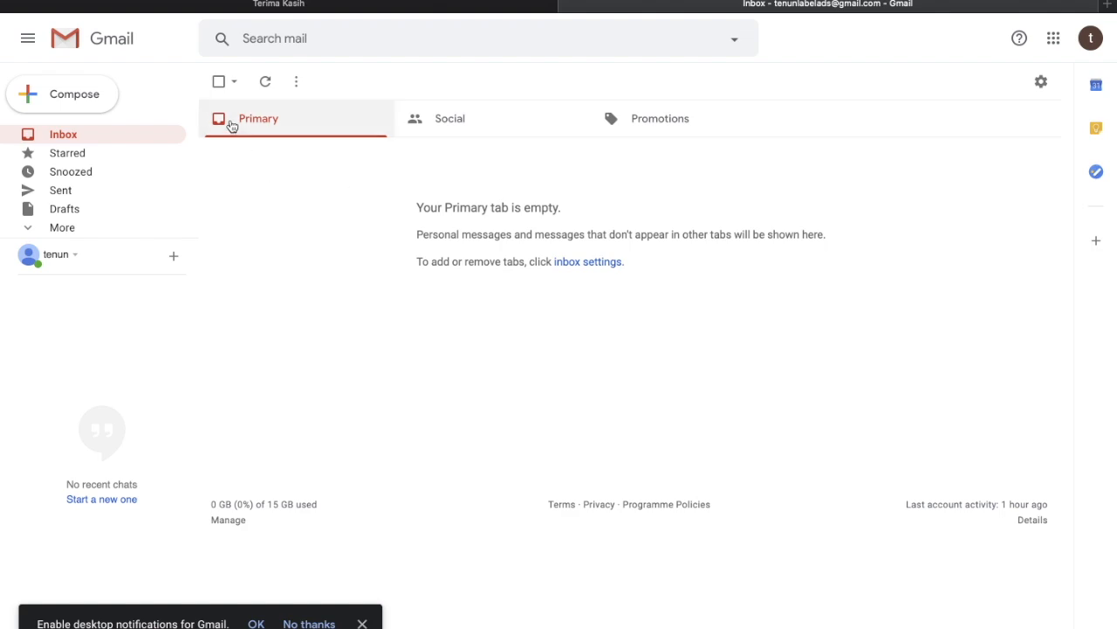
- Refresh the Gmail inbox, open the 'Pendaftaran Akaun SAsKET' email and follow its activation link
click(266, 86)
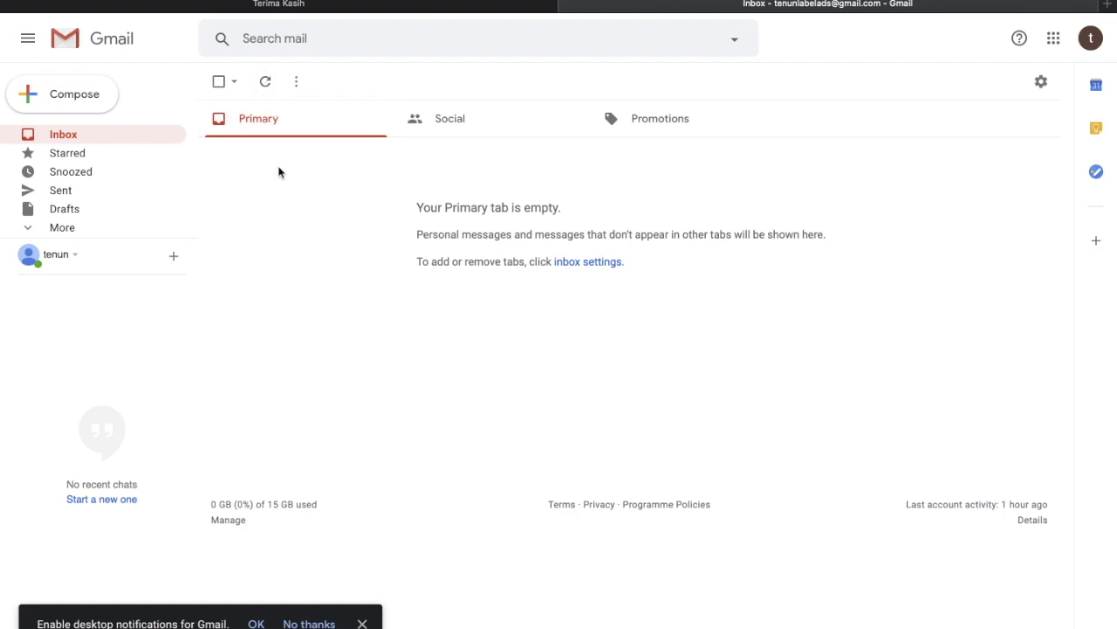
click(61, 136)
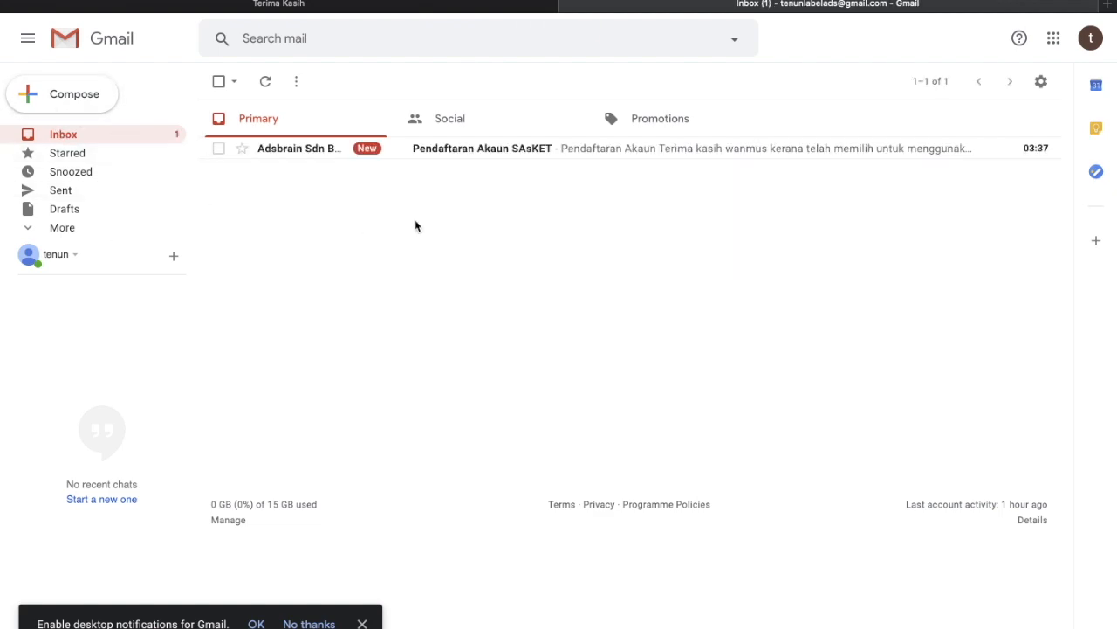
click(486, 152)
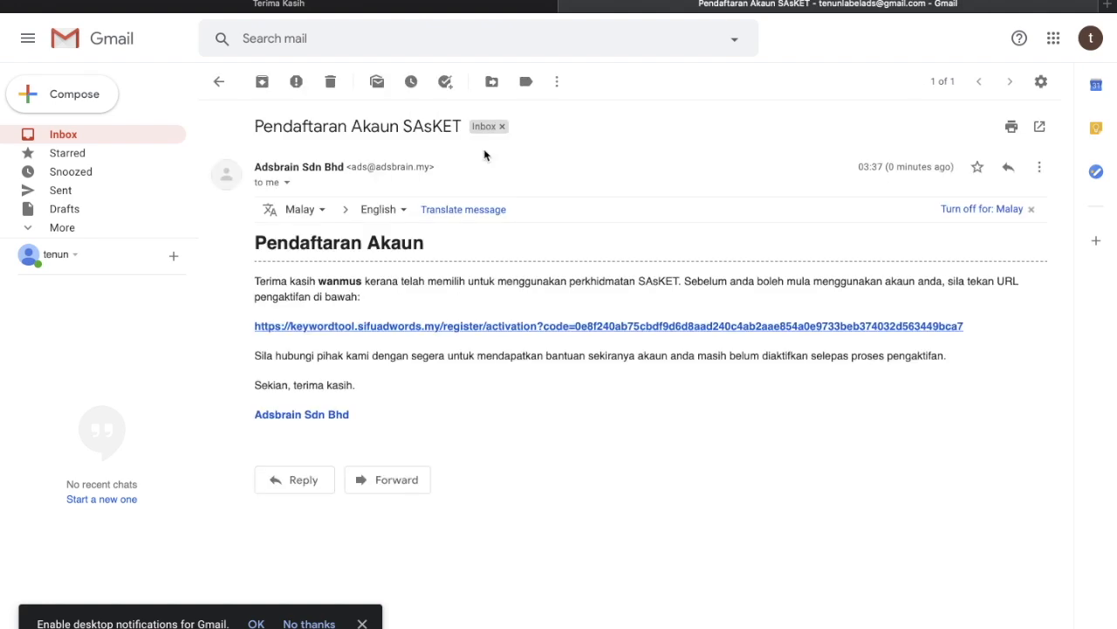
click(414, 327)
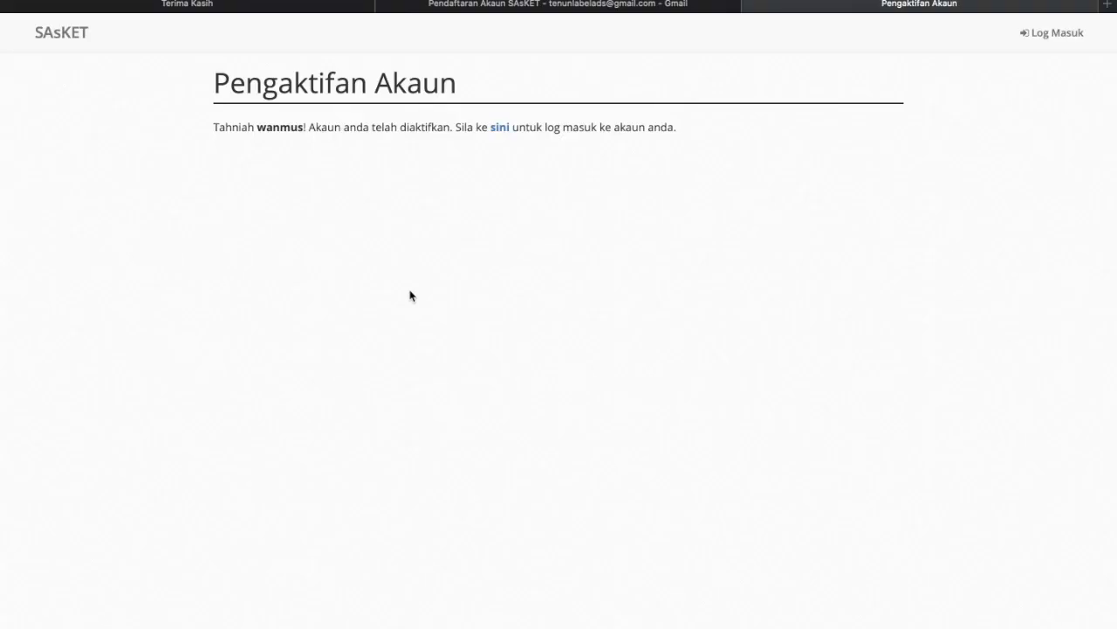
- Log in on Log Masuk with the registered e-mail and password, declining to save the password
click(500, 127)
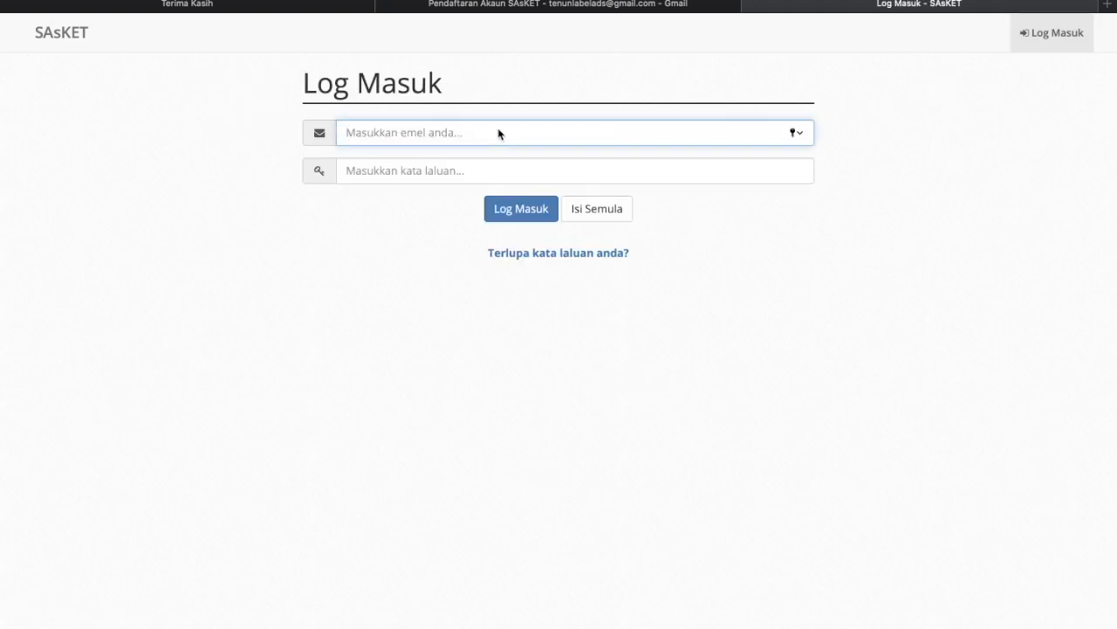
key(super+v)
click(486, 174)
text(•••••••)
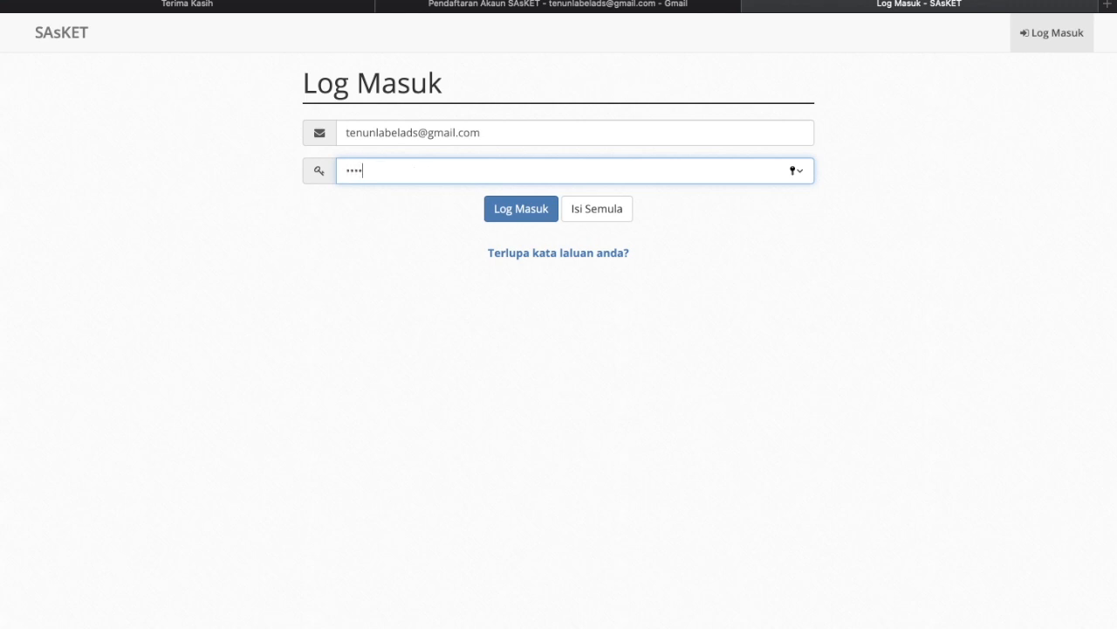
click(501, 212)
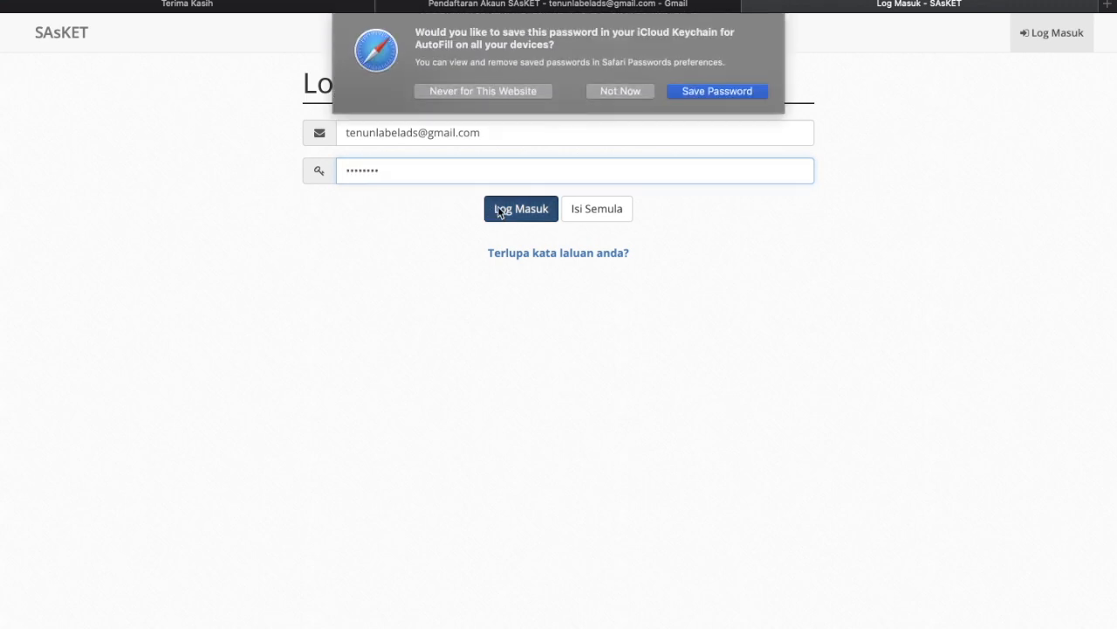
click(613, 90)
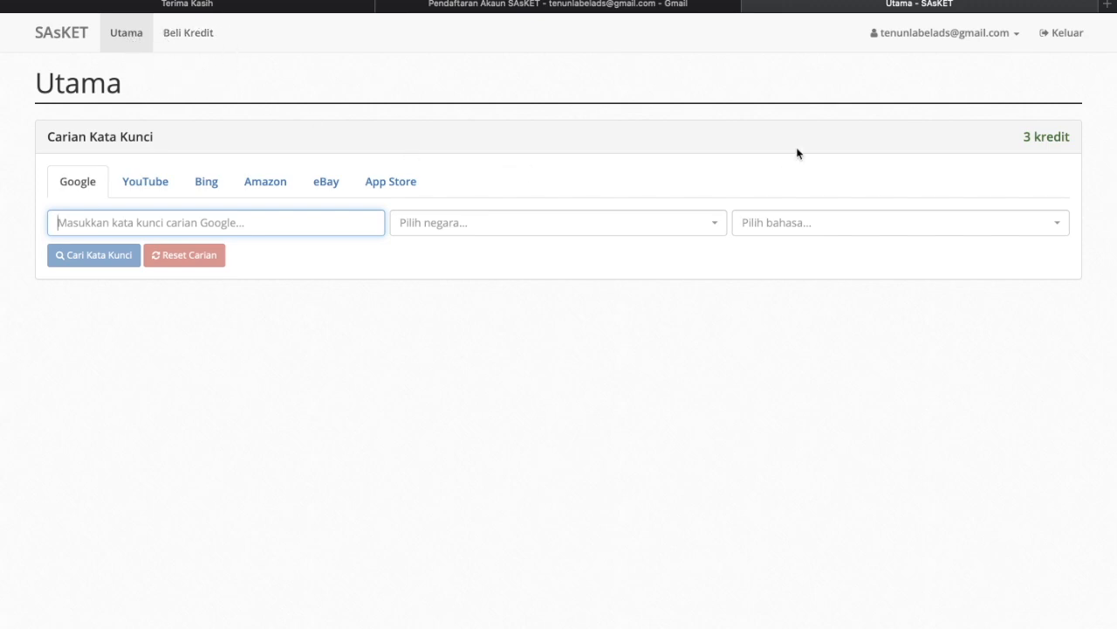
click(1010, 31)
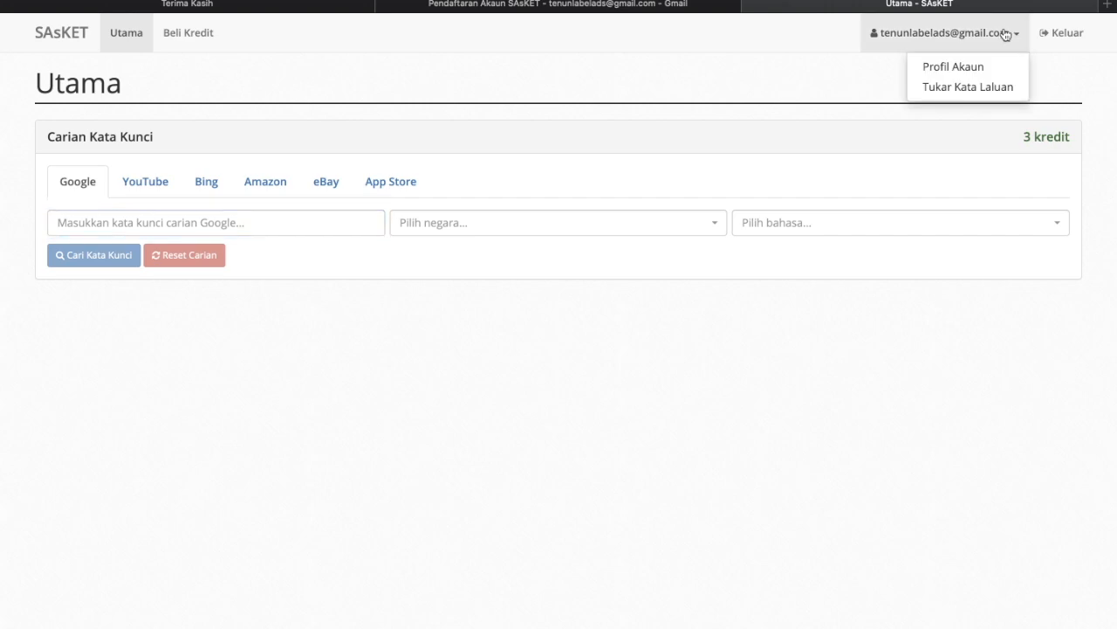
click(884, 76)
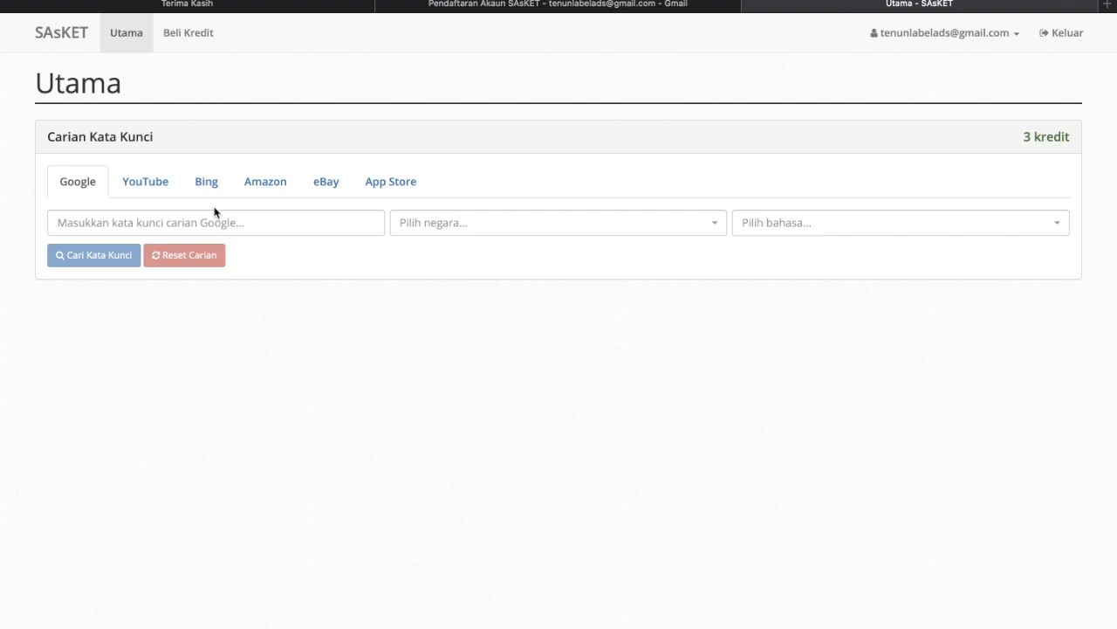
click(190, 224)
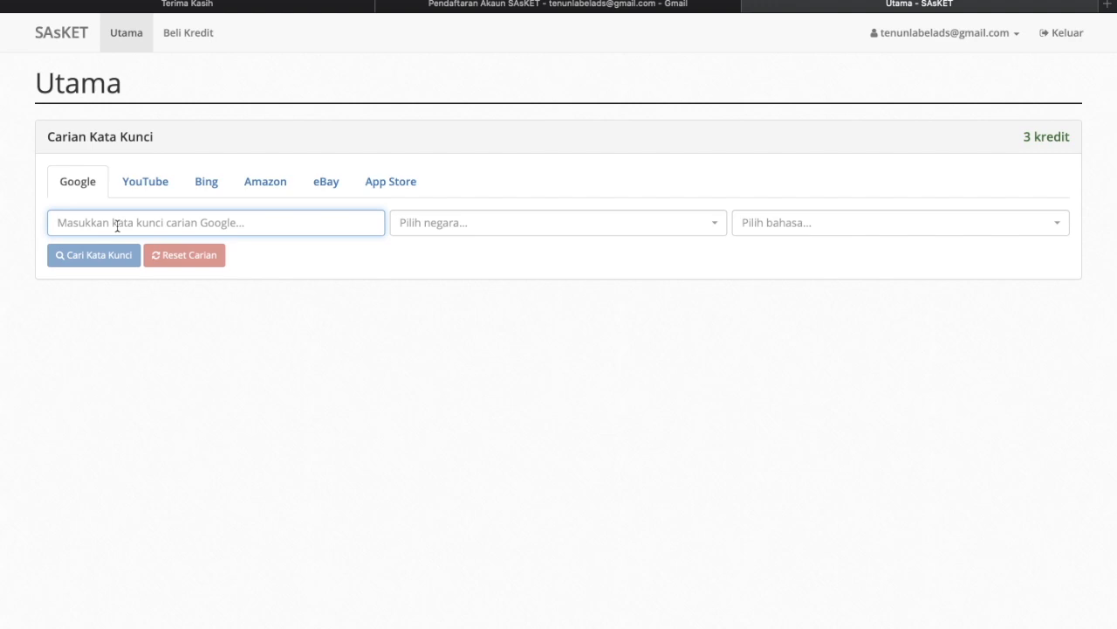
- Search keywords for 'homestay melaka' with country Malaysia (google.com.my) and language Malay
text(hom)
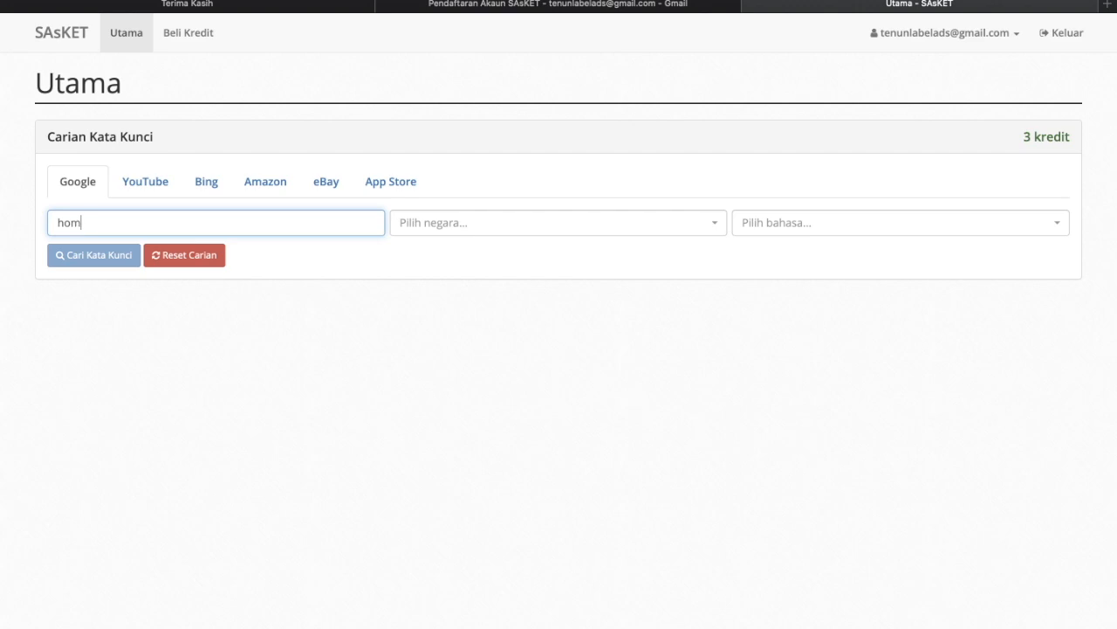
text(estay melaka)
click(439, 223)
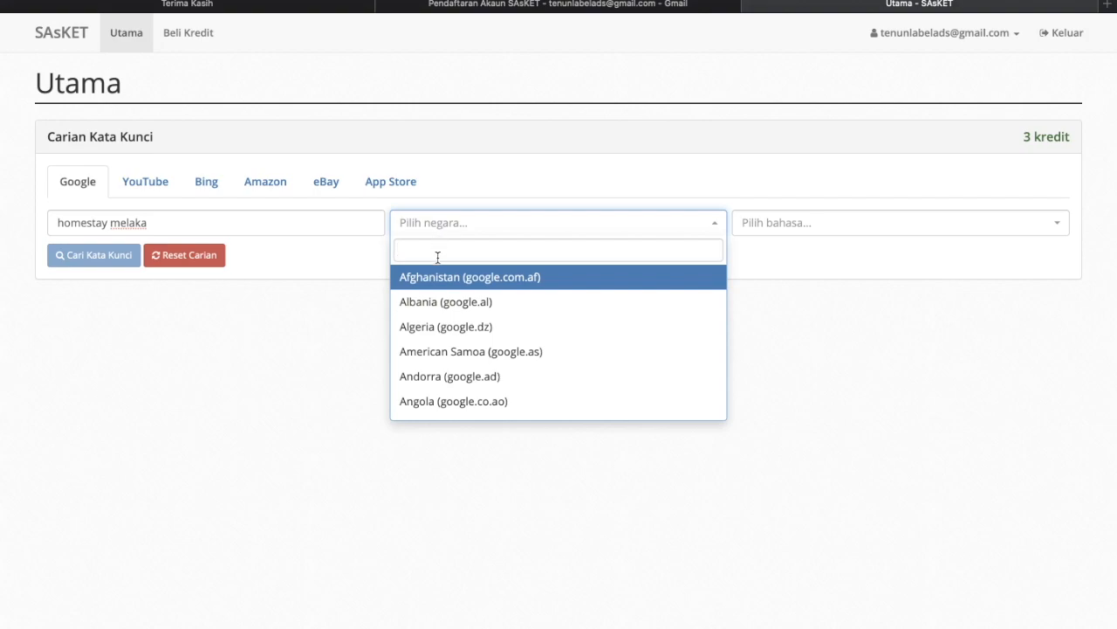
text(malays)
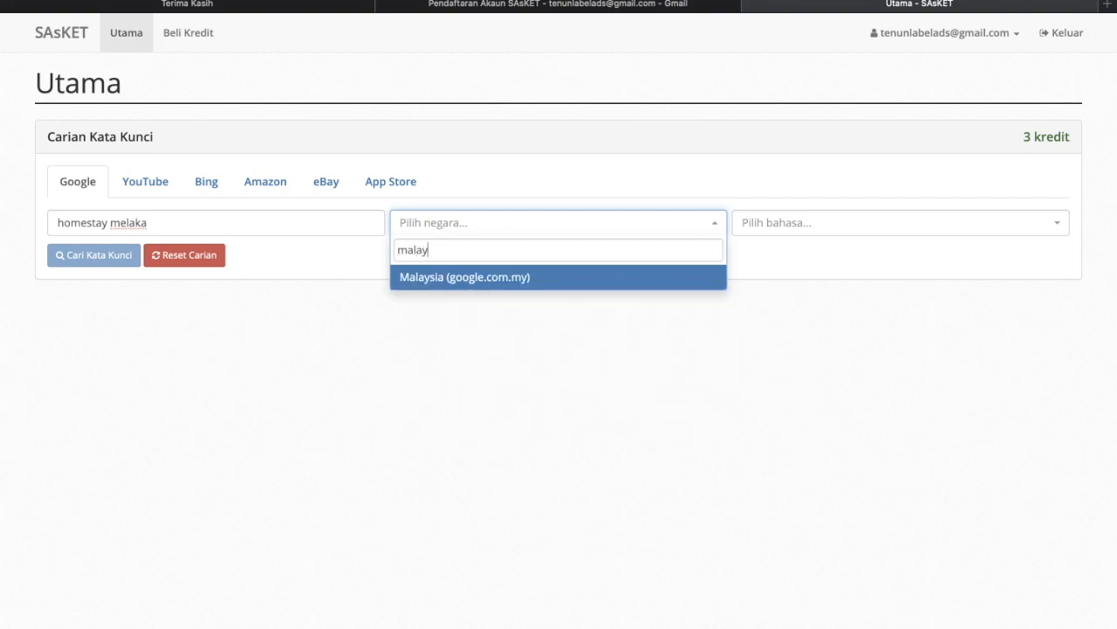
click(435, 277)
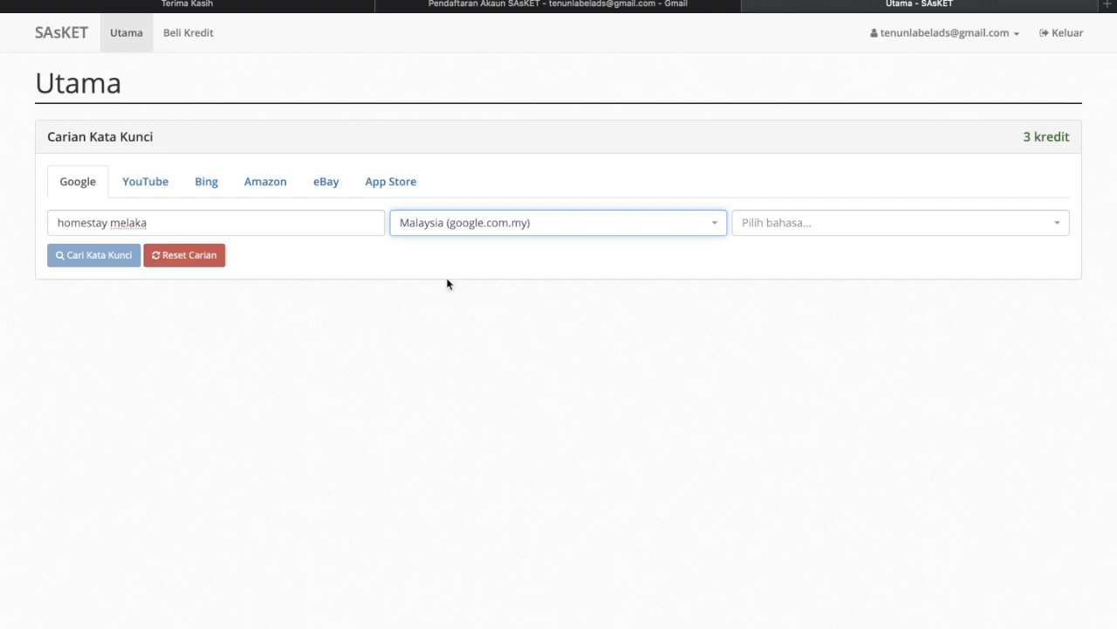
click(759, 232)
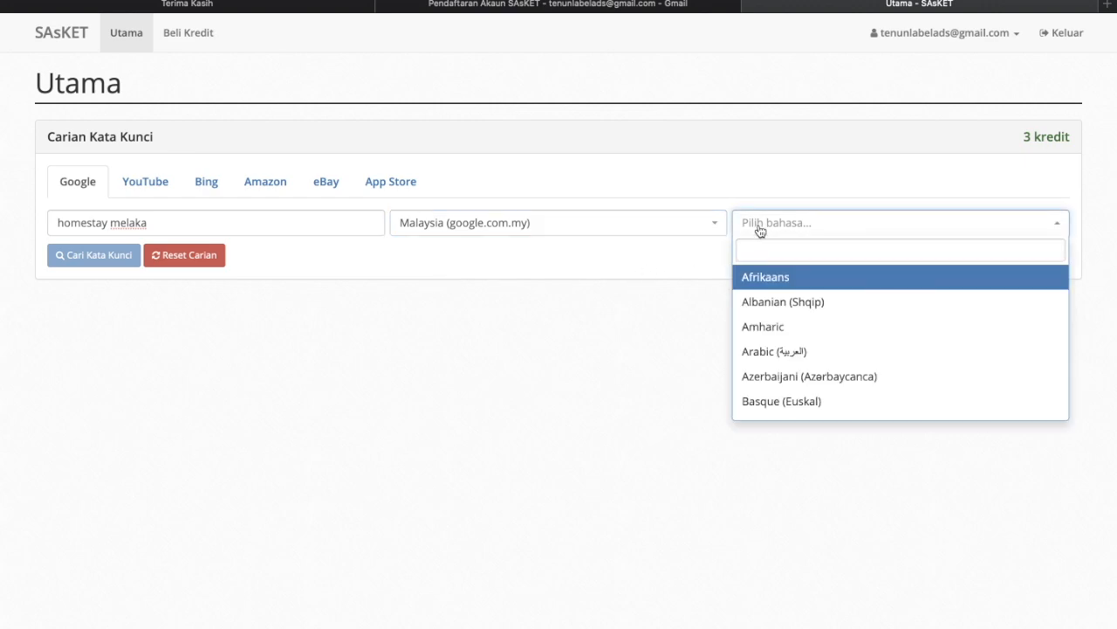
text(mel)
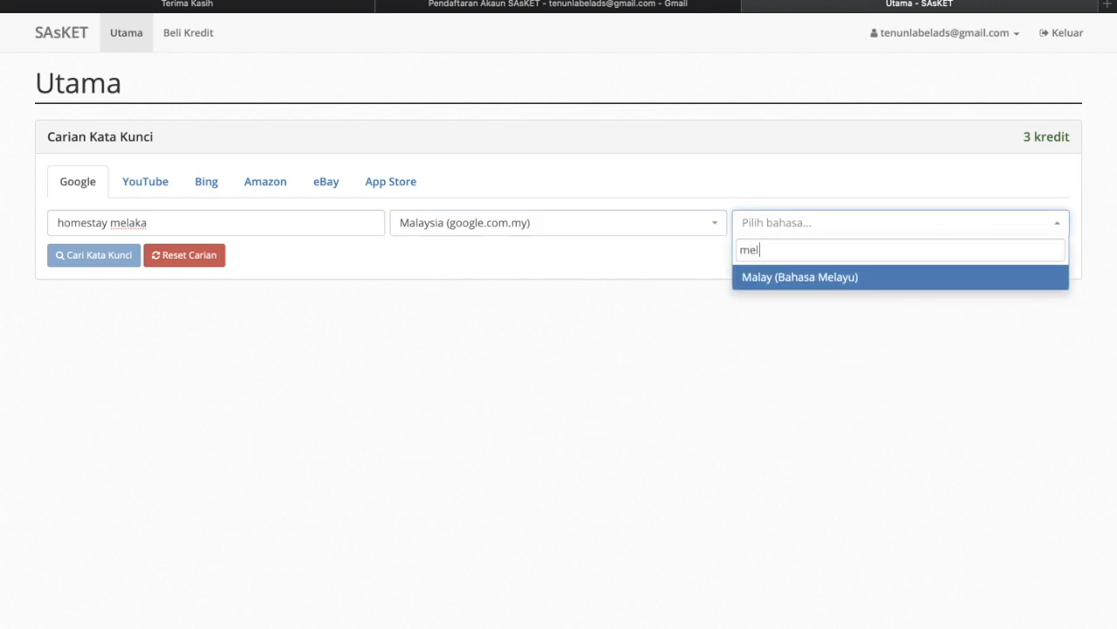
click(789, 276)
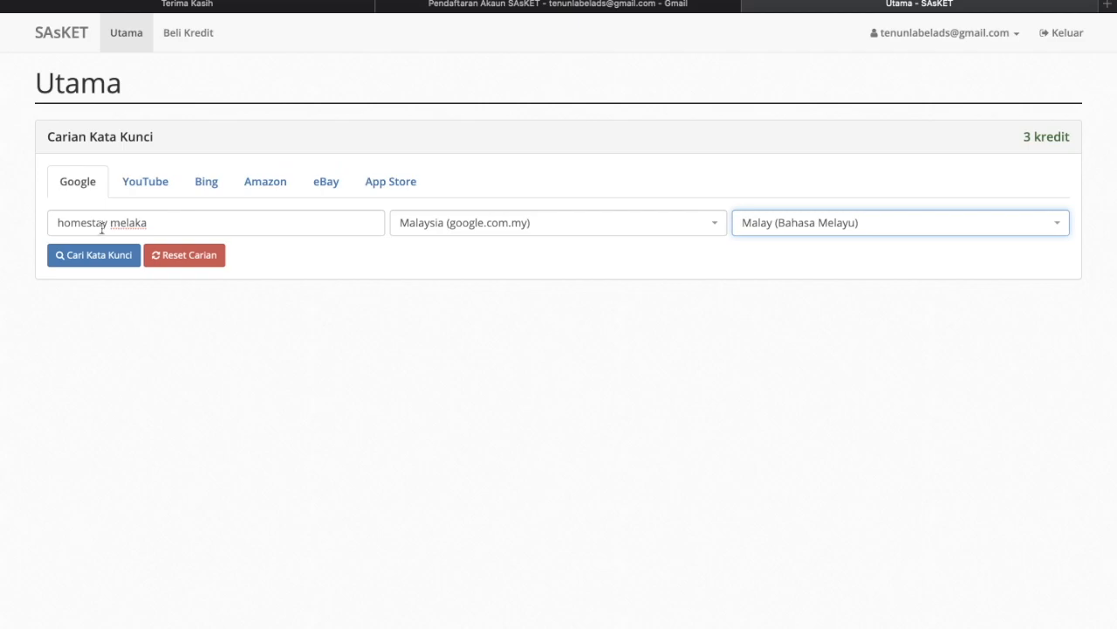
click(80, 256)
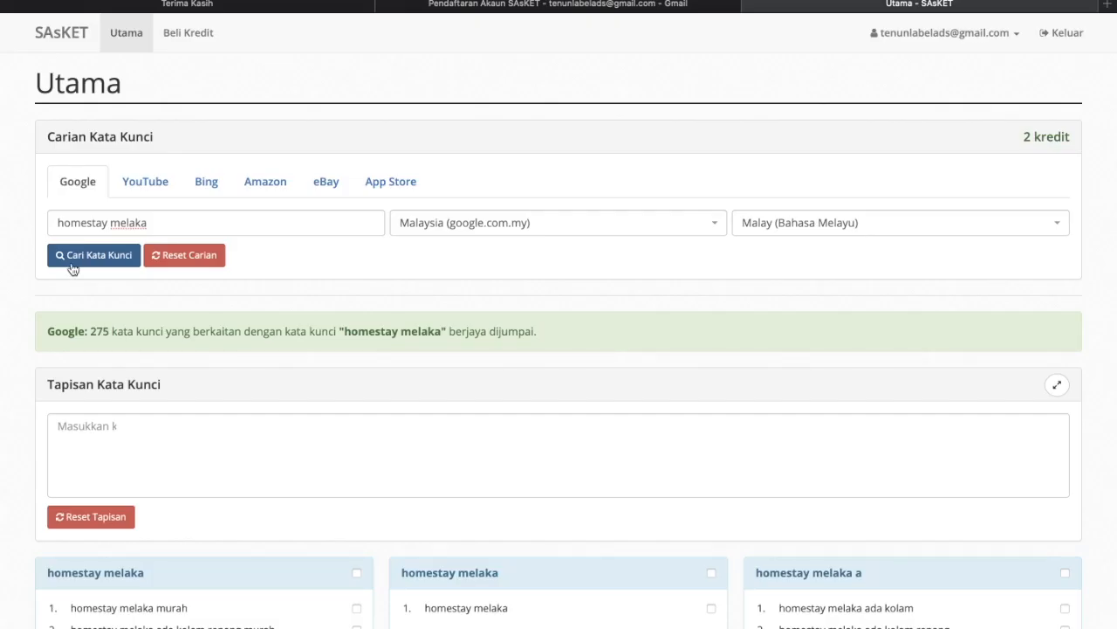
drag(92, 332, 168, 331)
drag(342, 330, 442, 328)
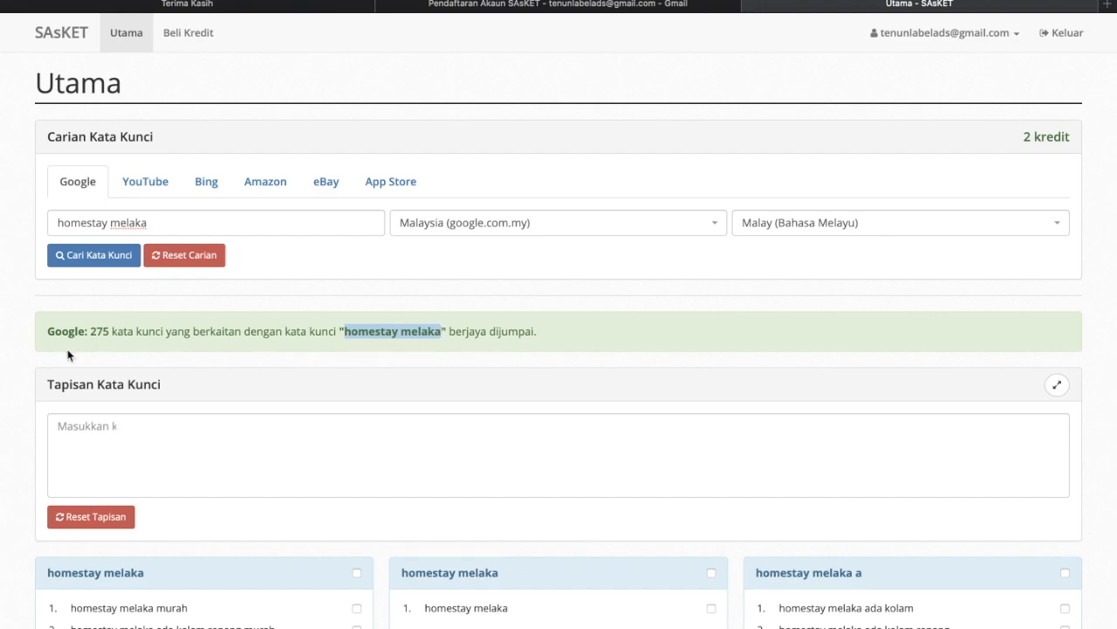
scroll(69, 354, down, 2)
scroll(69, 354, down, 4)
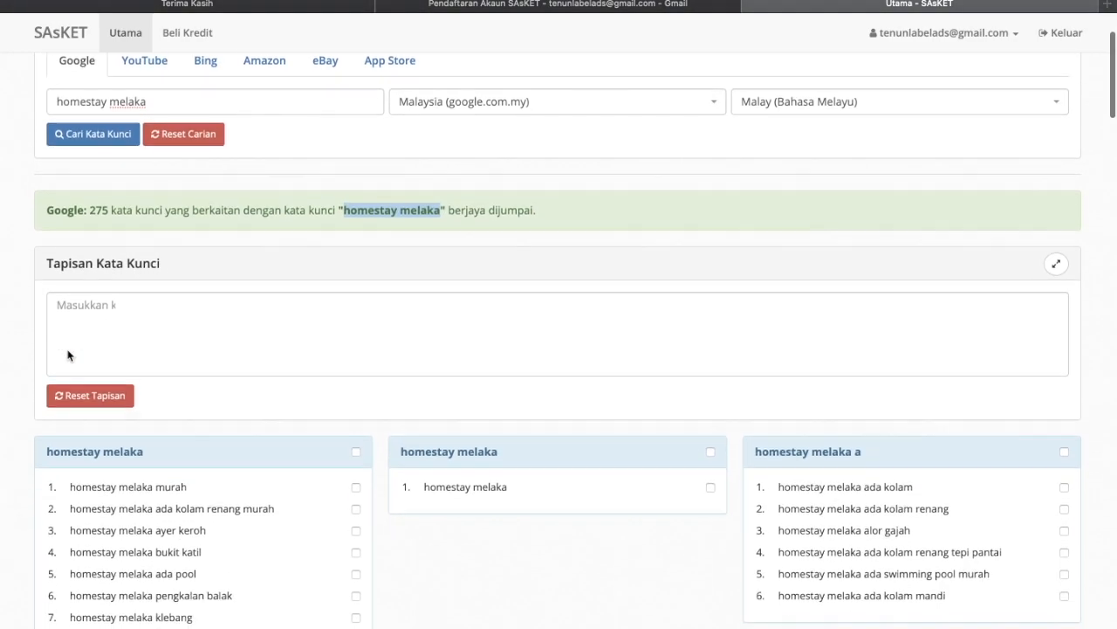
scroll(68, 354, down, 3)
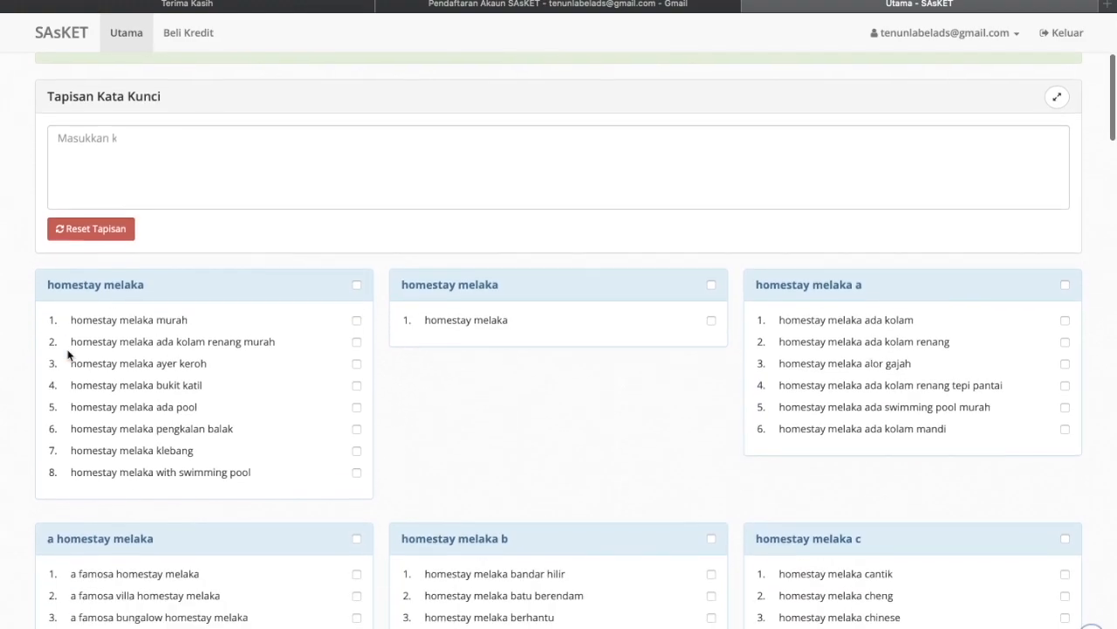
scroll(68, 355, down, 1)
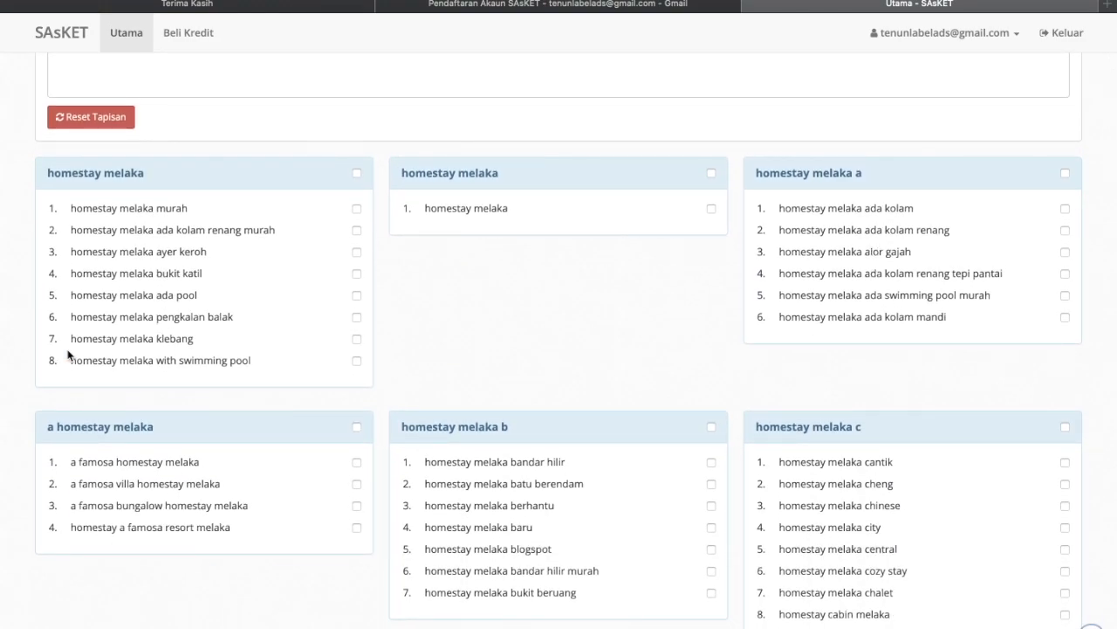
scroll(68, 354, down, 1)
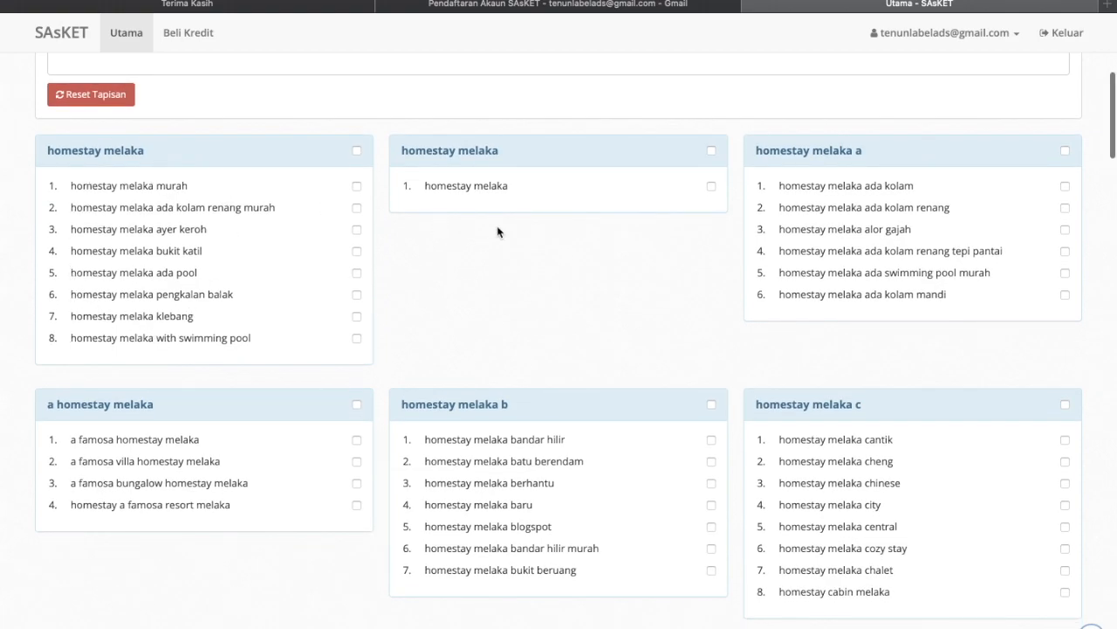
scroll(451, 190, up, 1)
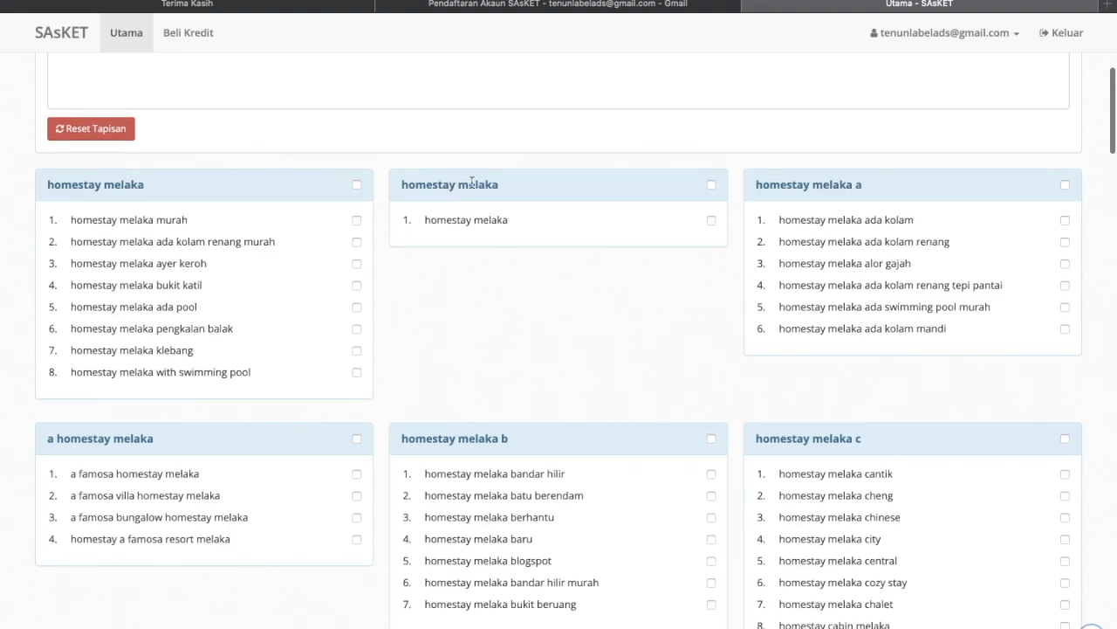
scroll(471, 182, up, 1)
scroll(471, 185, down, 2)
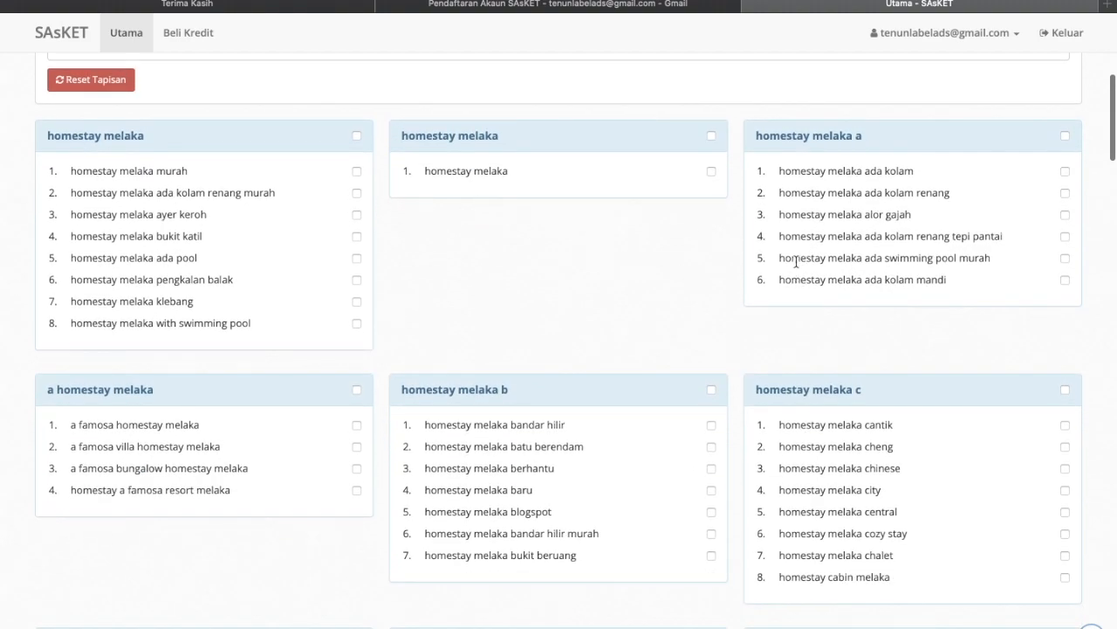
drag(759, 137, 864, 137)
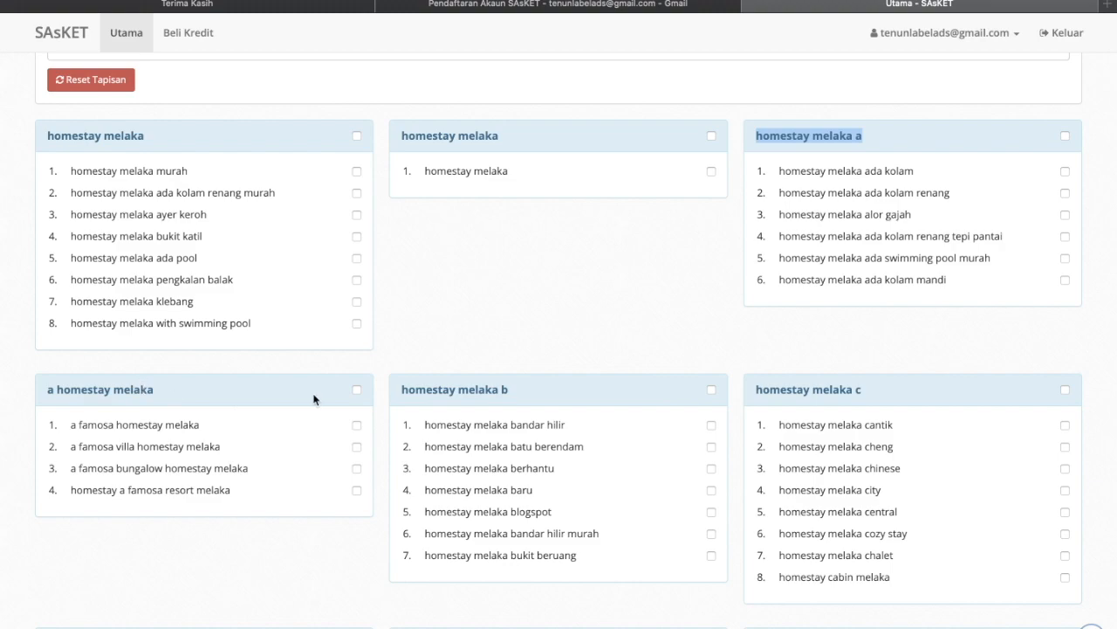
drag(401, 390, 523, 392)
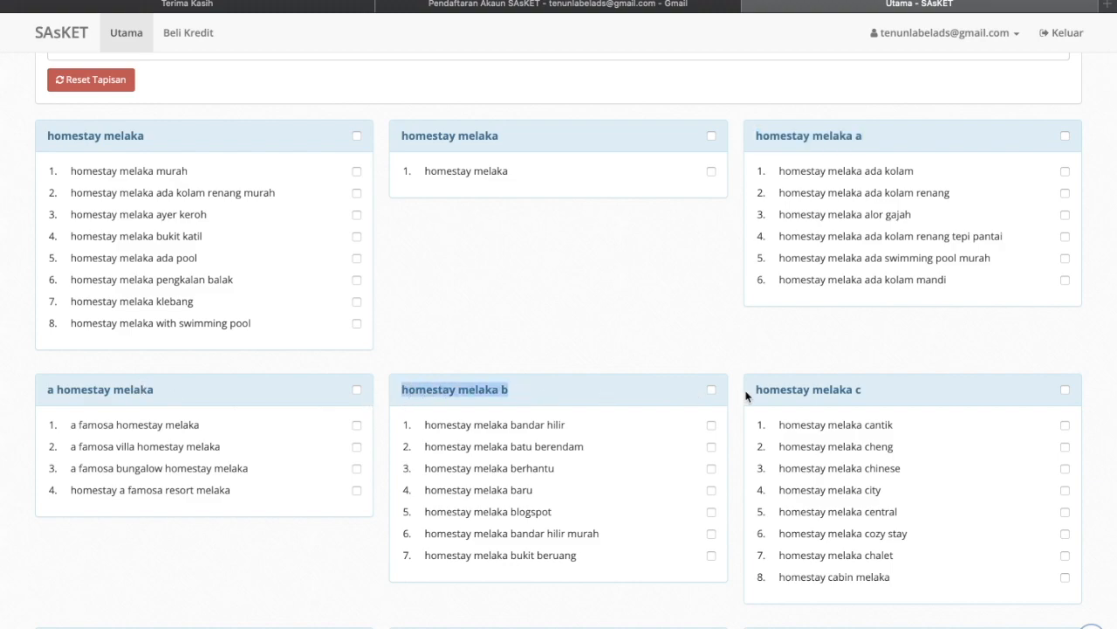
drag(759, 388, 870, 389)
scroll(870, 388, down, 5)
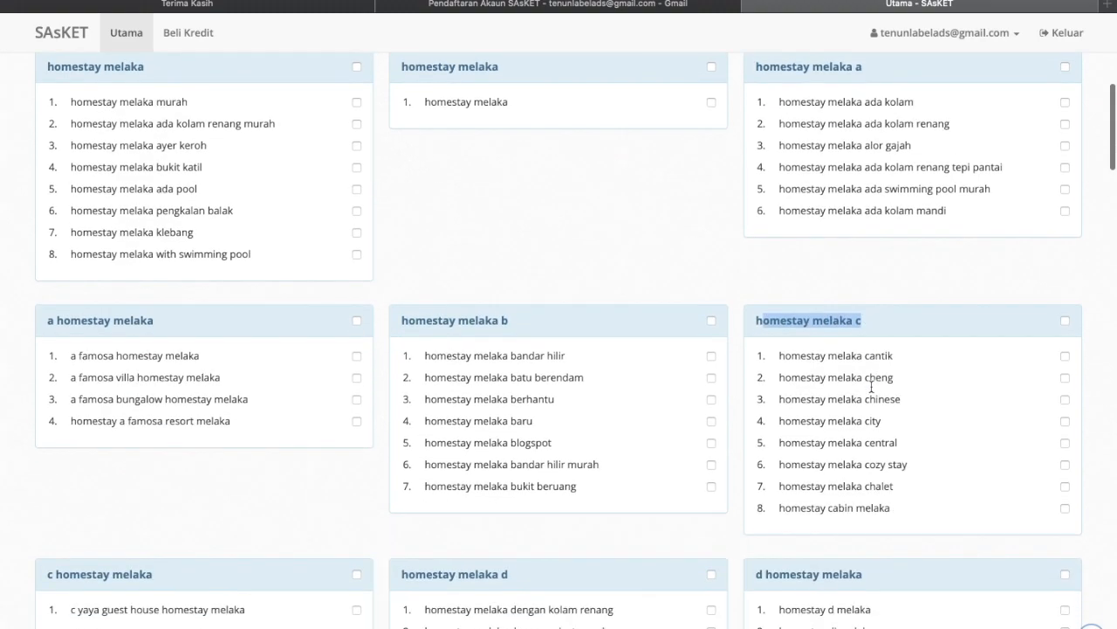
scroll(871, 387, down, 20)
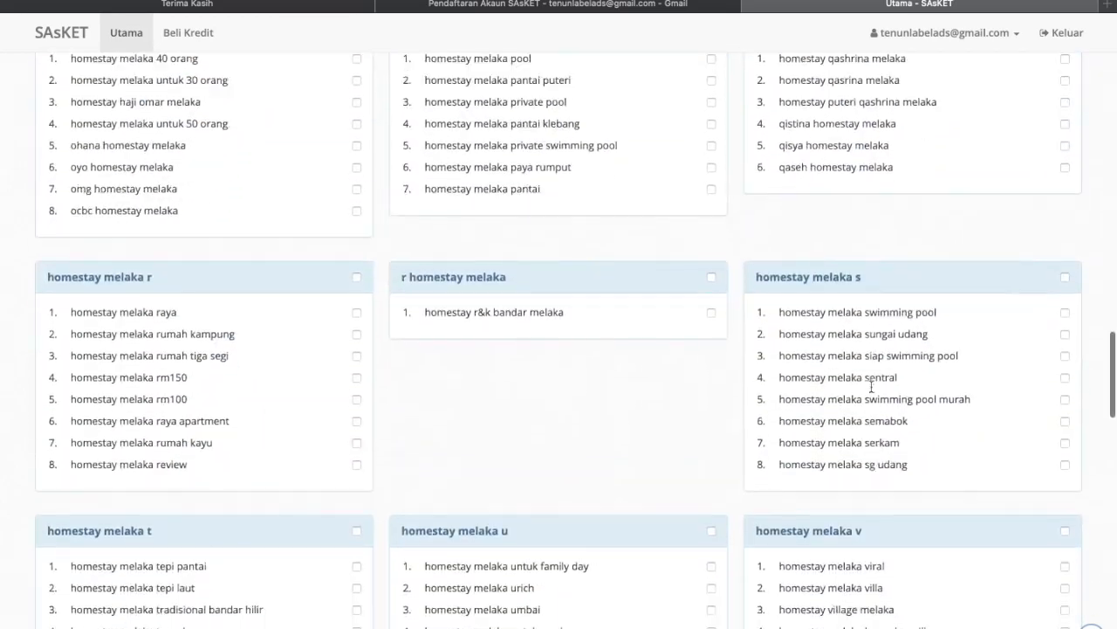
scroll(871, 387, down, 5)
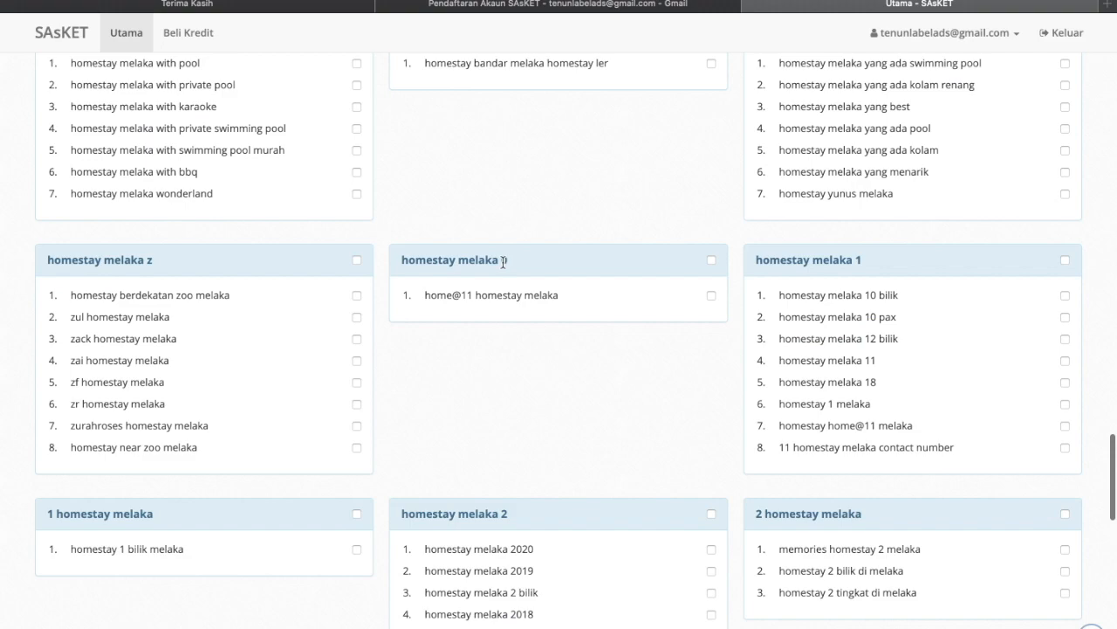
scroll(503, 262, down, 14)
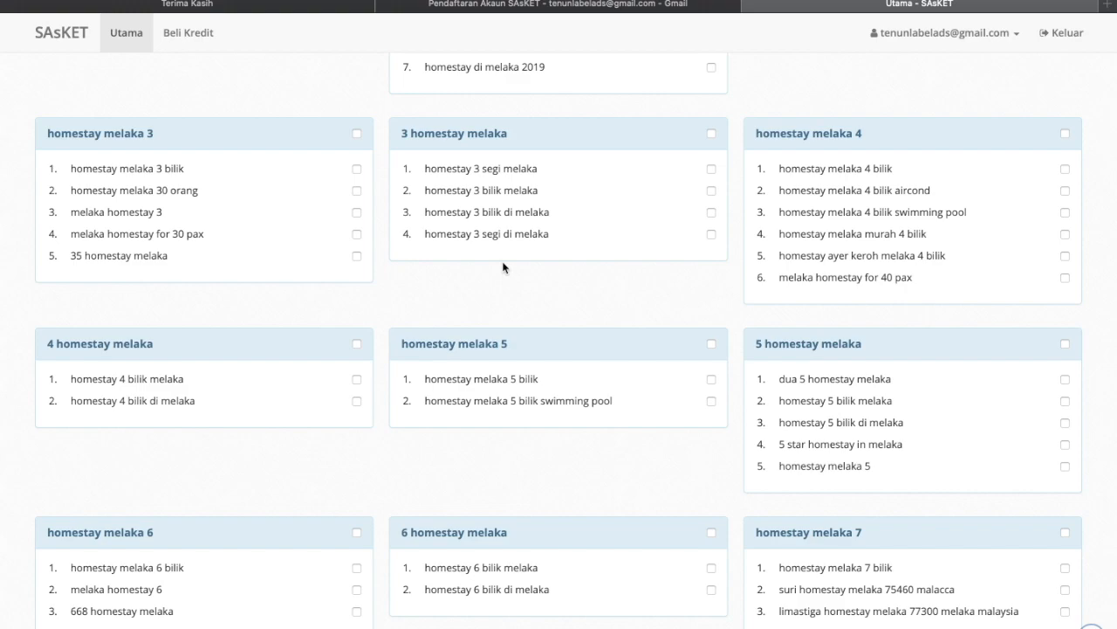
scroll(503, 267, down, 1)
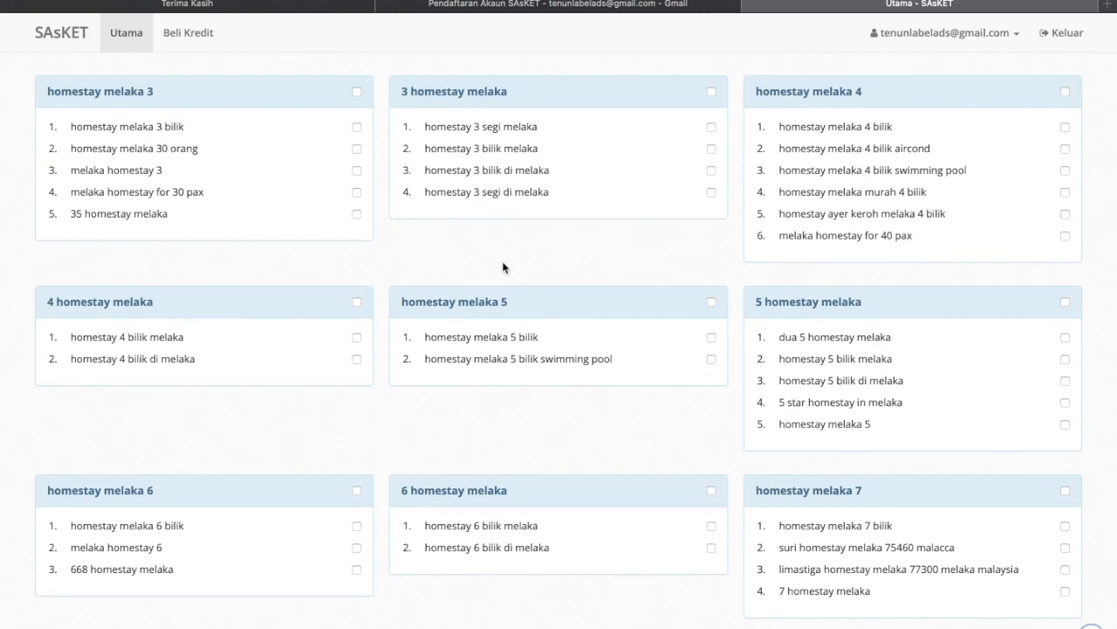
scroll(503, 267, down, 9)
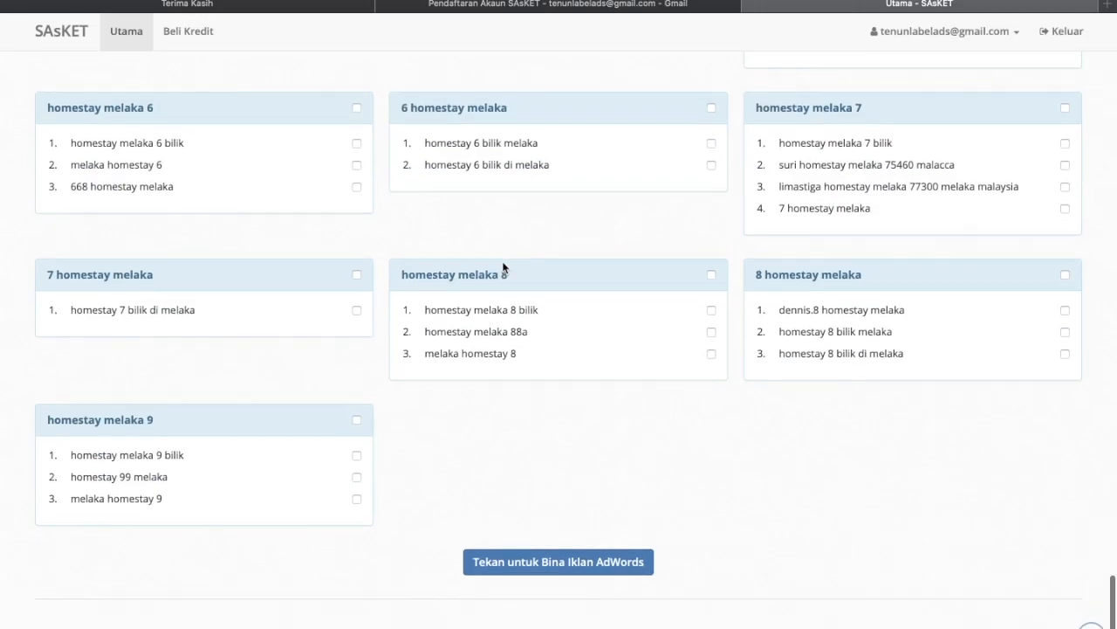
scroll(503, 268, up, 20)
scroll(503, 267, up, 20)
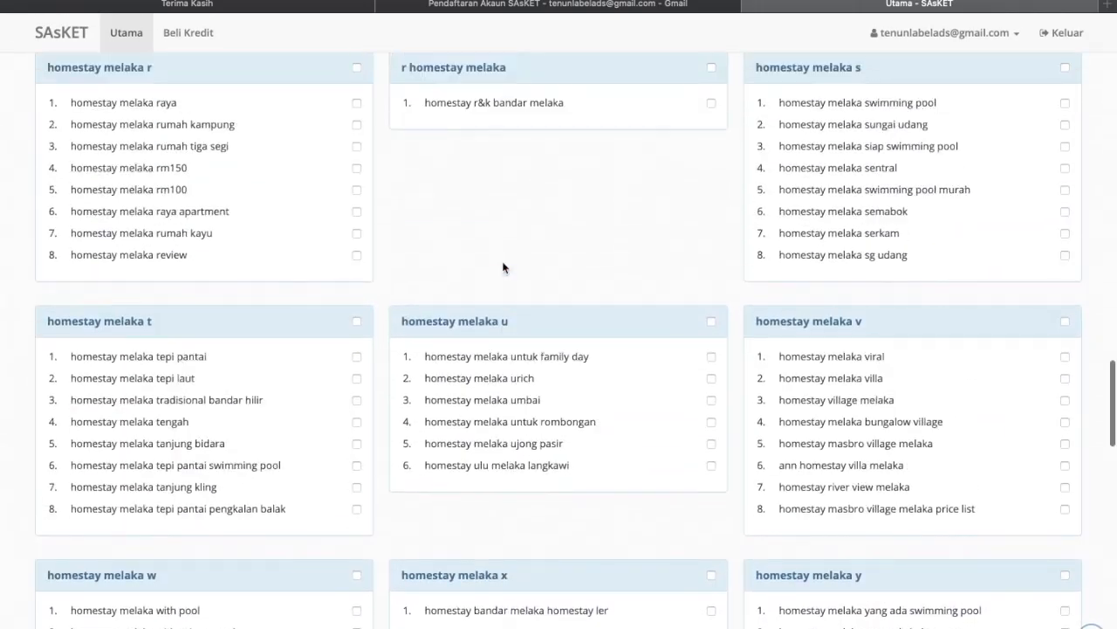
scroll(503, 268, up, 20)
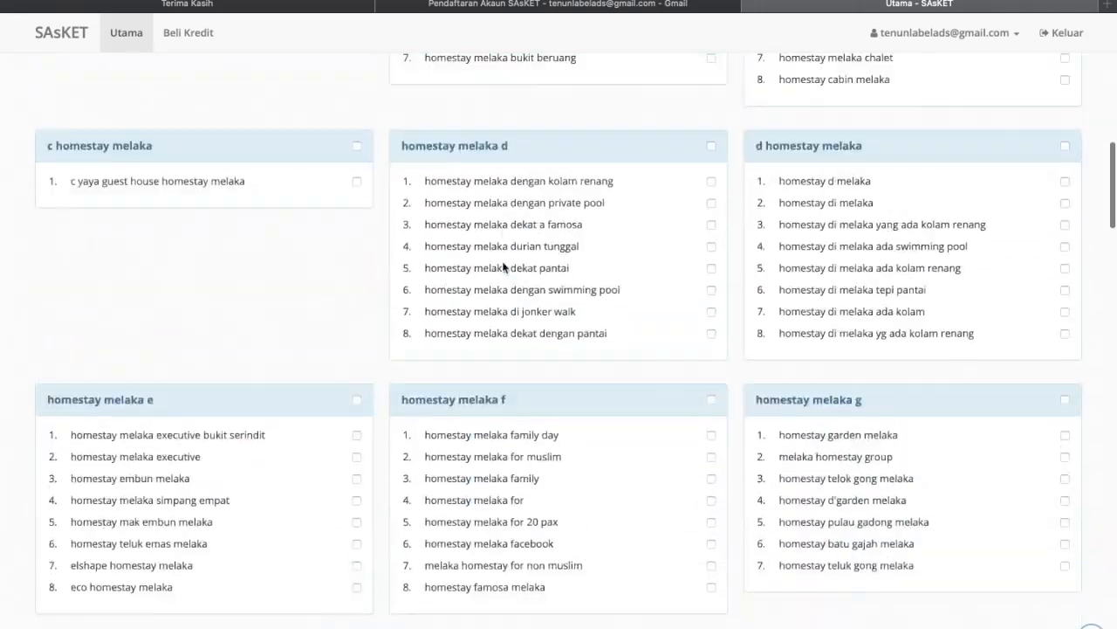
scroll(503, 267, down, 1)
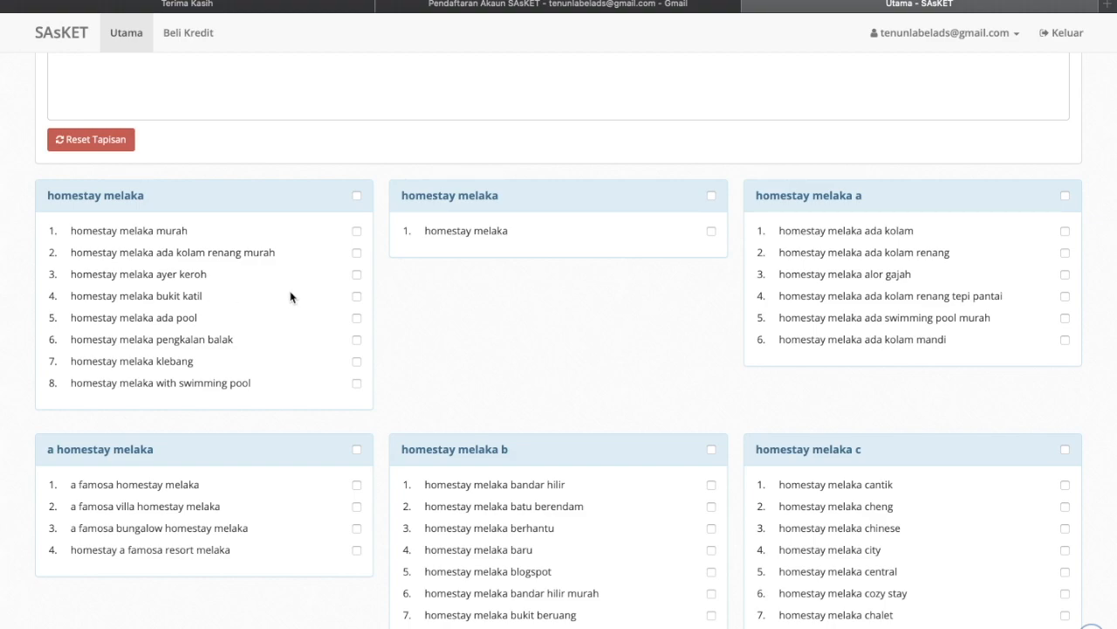
- Scroll up to the Tapisan Kata Kunci panel and dock it along the bottom of the window
scroll(291, 297, up, 2)
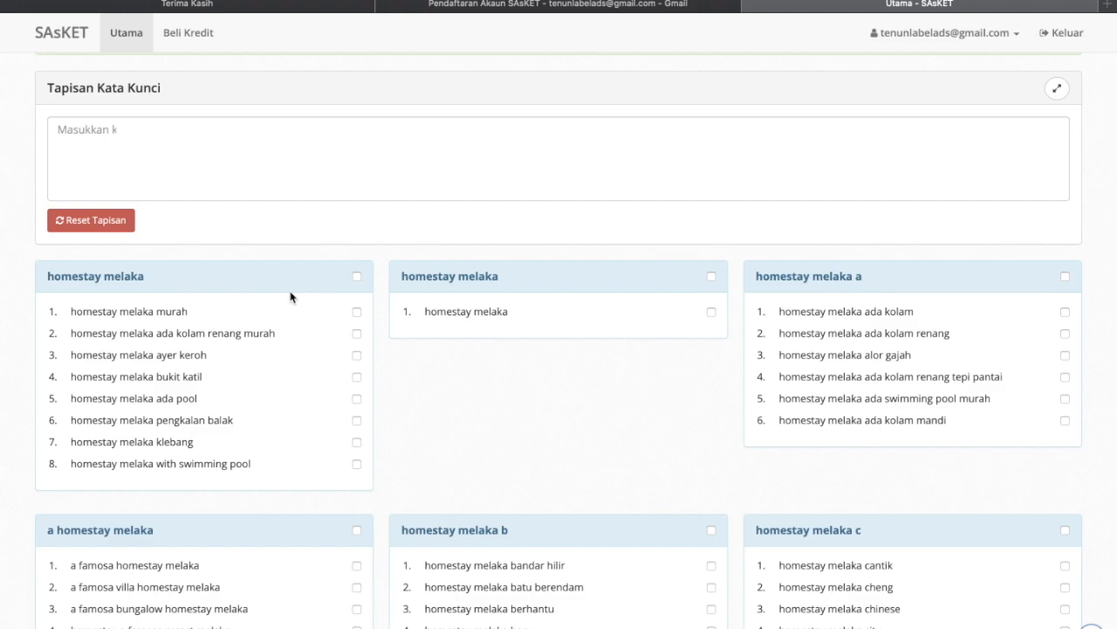
scroll(291, 297, up, 1)
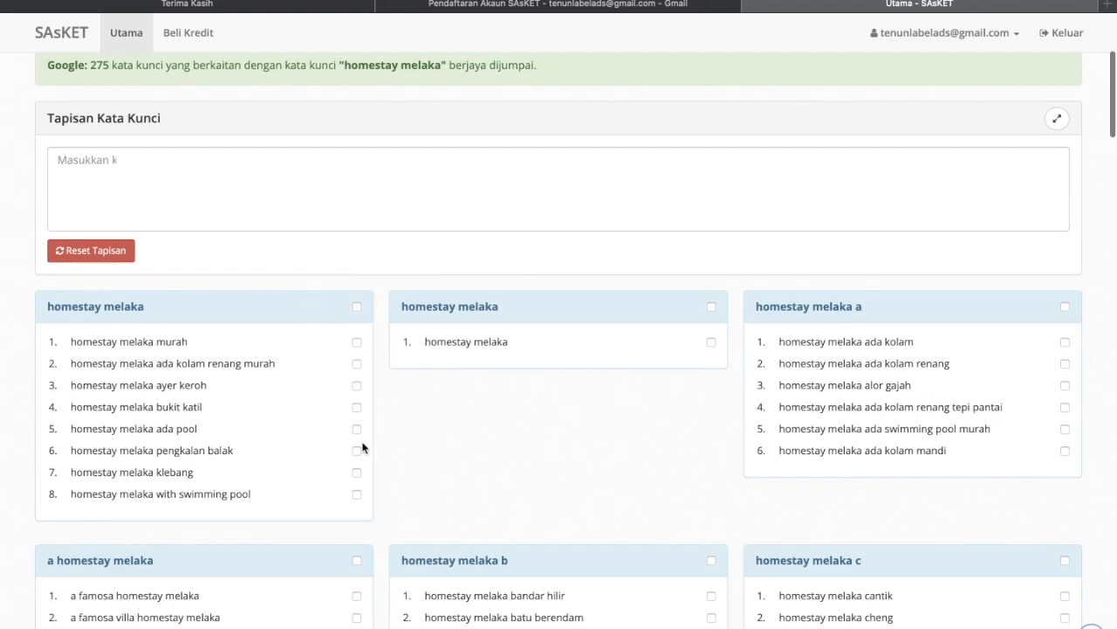
scroll(678, 317, up, 2)
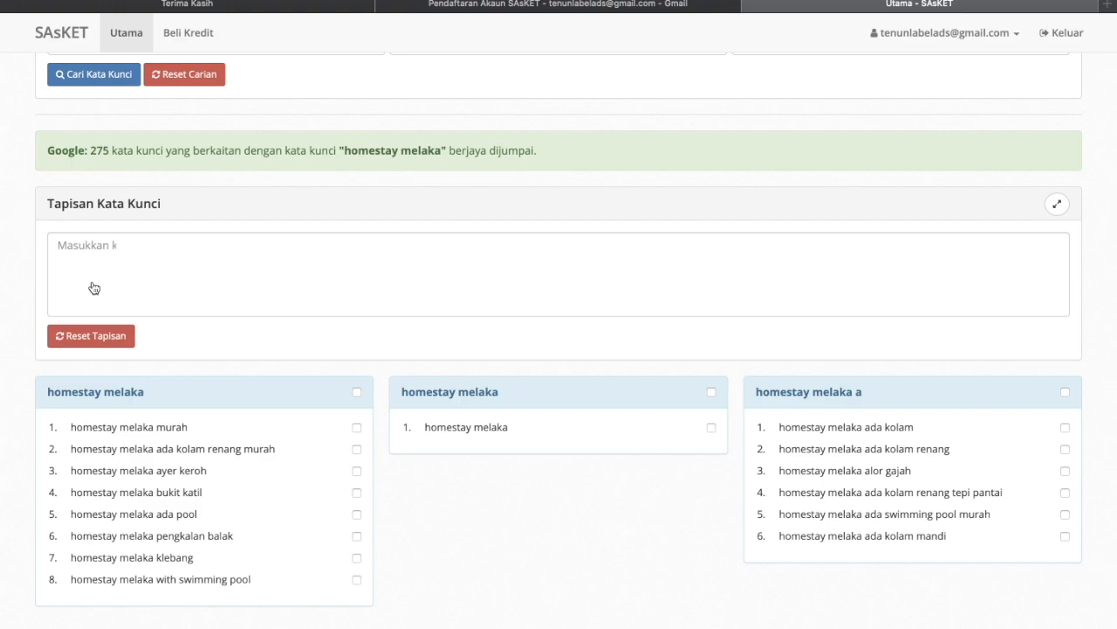
scroll(95, 288, down, 1)
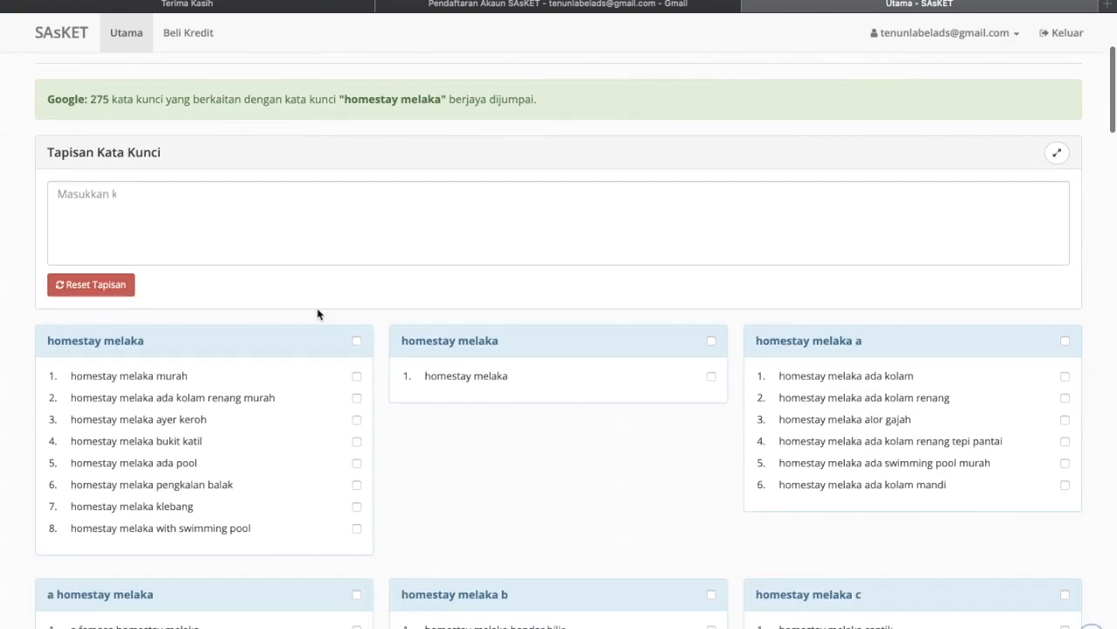
scroll(426, 213, up, 1)
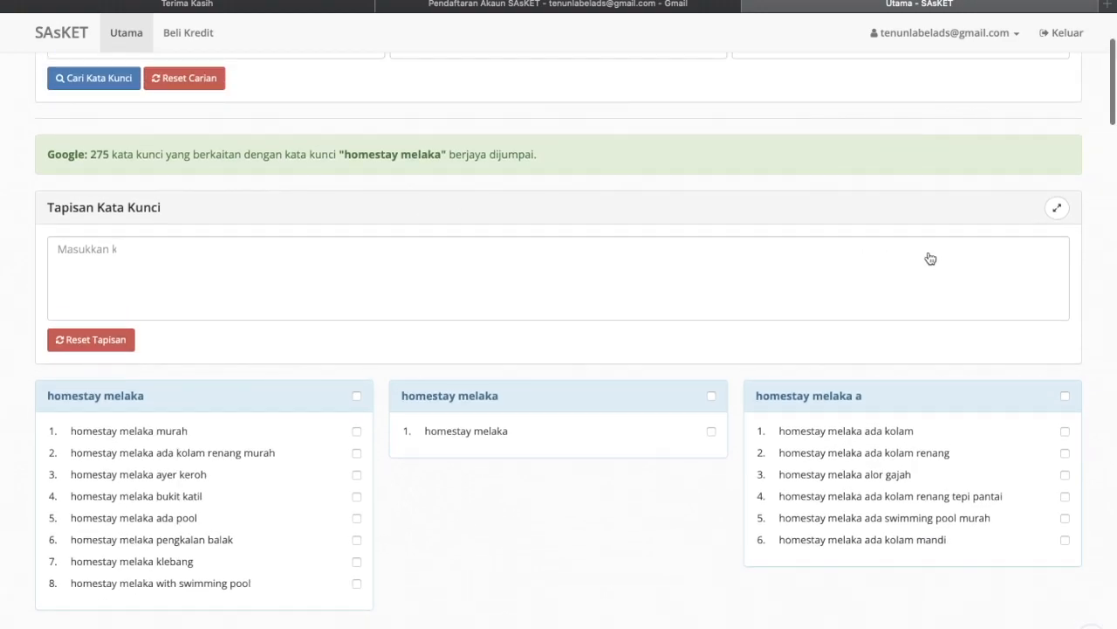
click(1057, 209)
- Return the keyword filter to its place in the page, then float it over the results again
scroll(804, 278, down, 2)
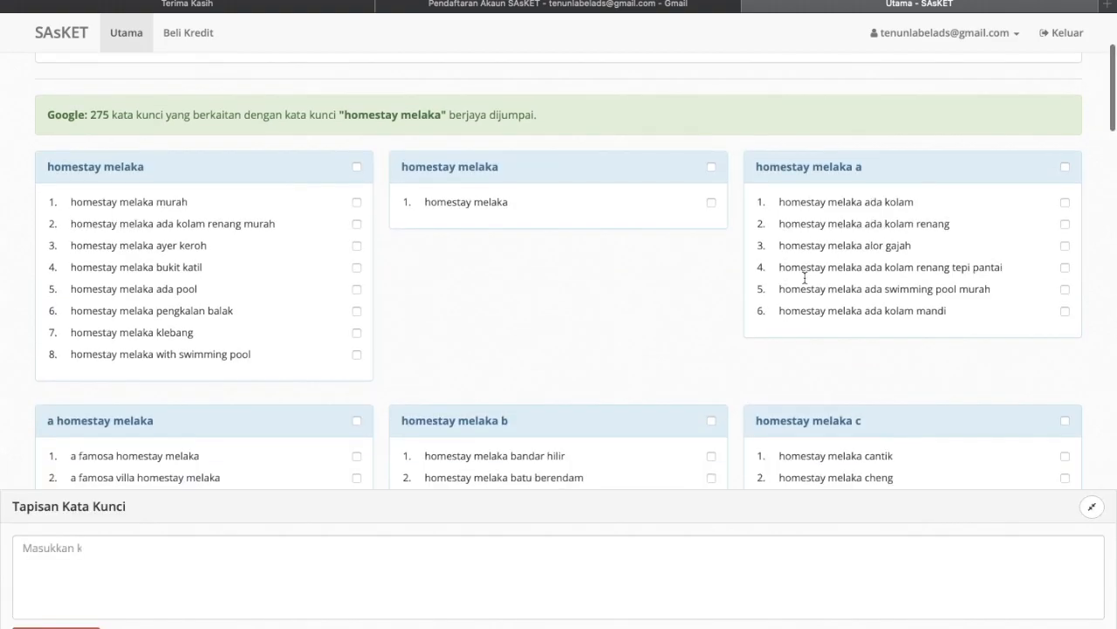
scroll(804, 277, down, 2)
scroll(476, 423, down, 5)
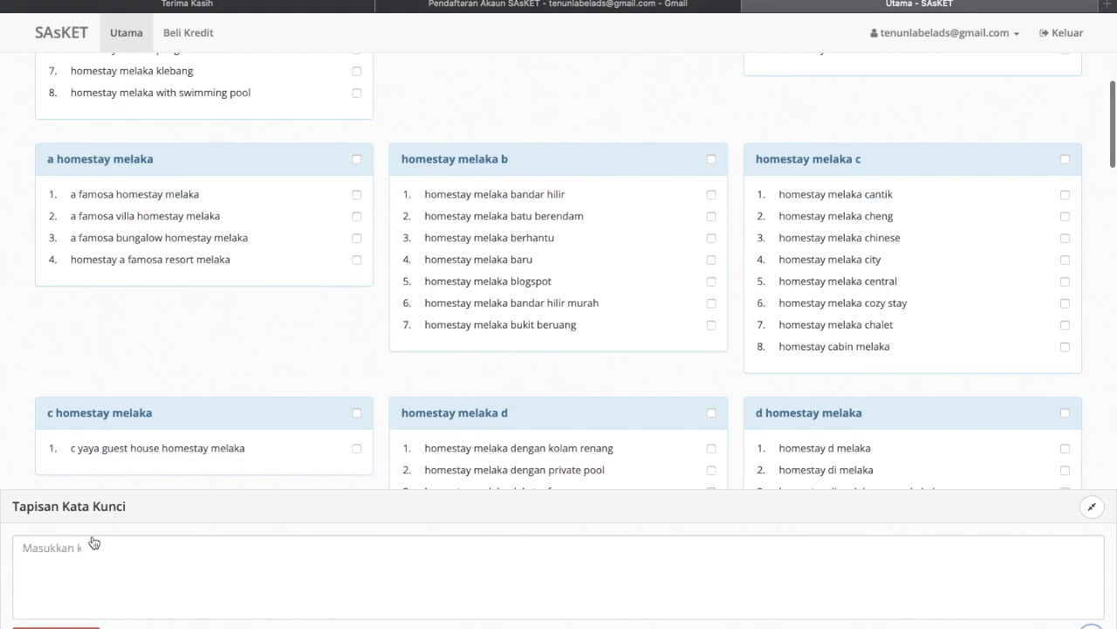
scroll(93, 542, up, 3)
scroll(608, 589, up, 8)
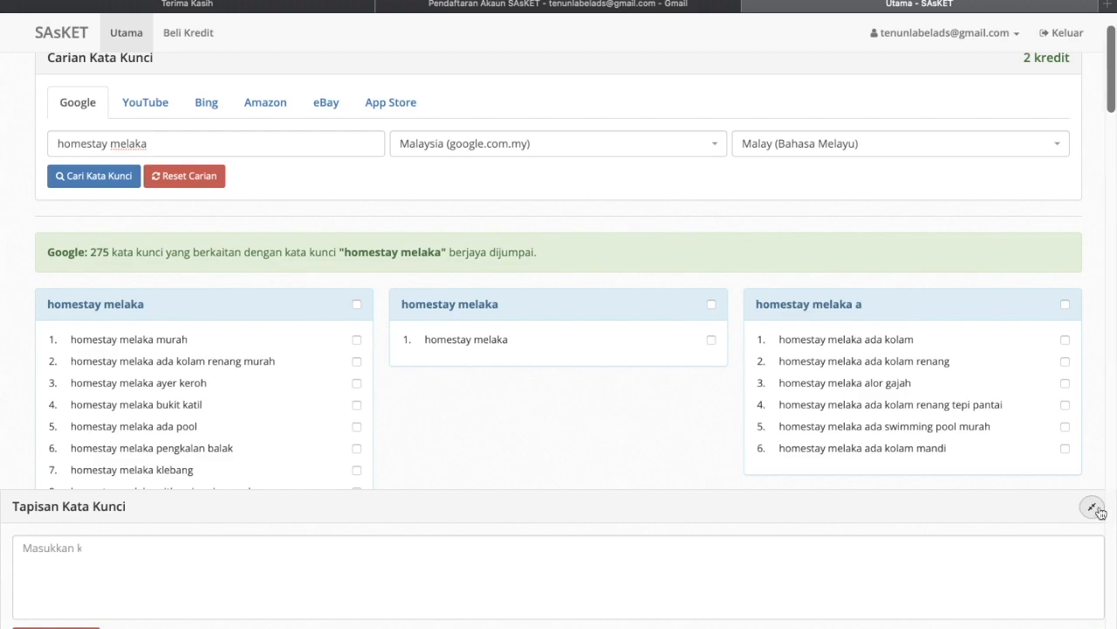
click(1093, 507)
scroll(963, 302, up, 2)
scroll(955, 360, down, 2)
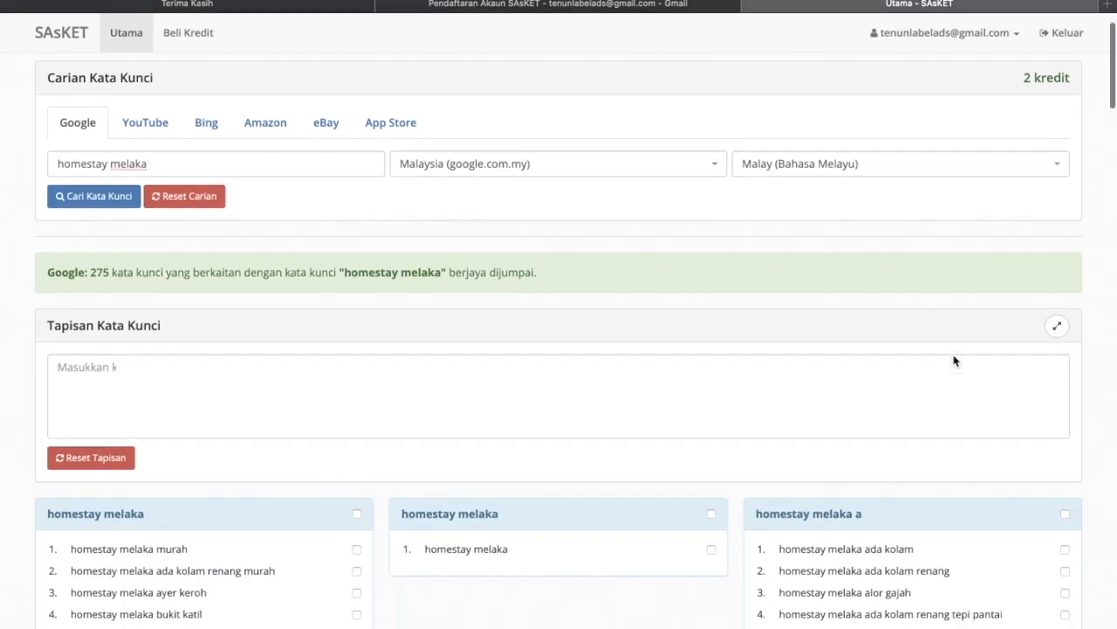
scroll(954, 361, down, 2)
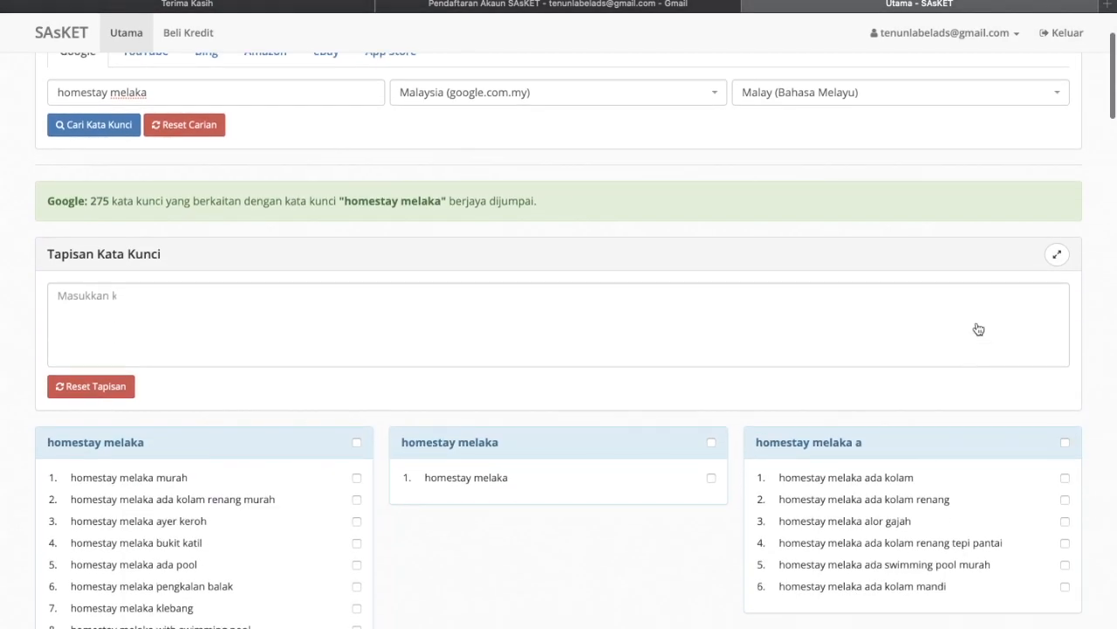
click(1057, 257)
scroll(723, 349, down, 2)
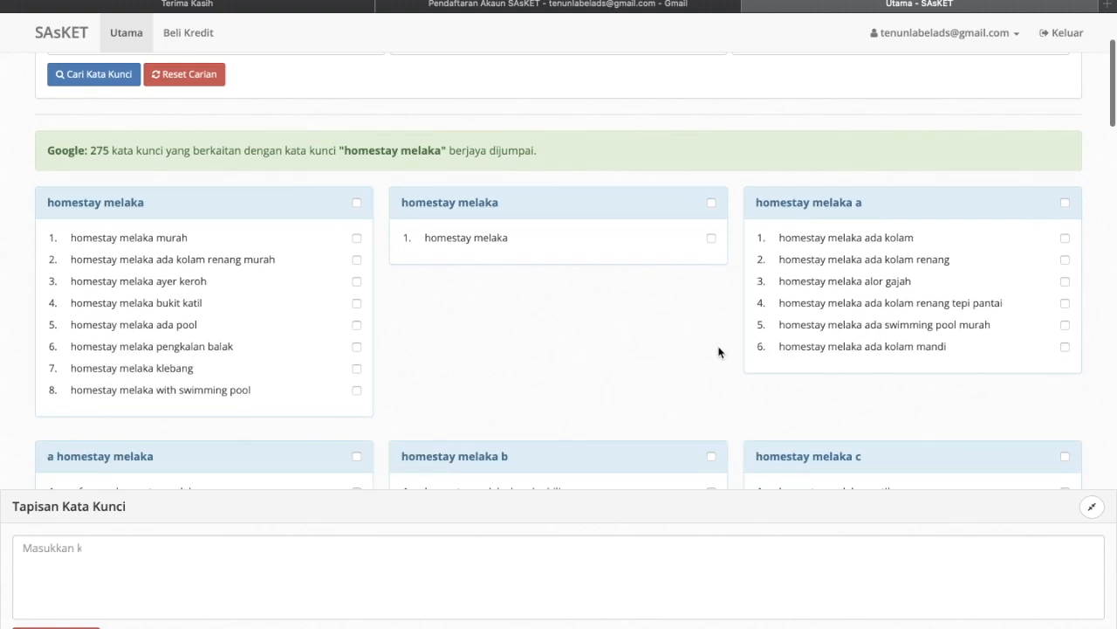
scroll(522, 350, down, 1)
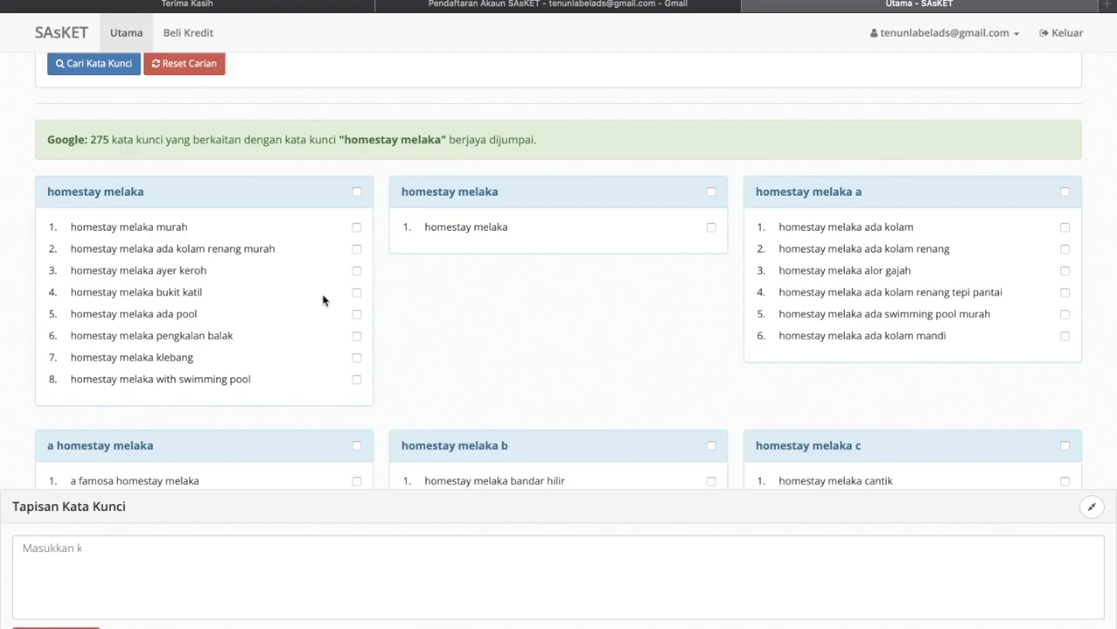
- Tick 'homestay melaka murah' and 'ada kolam renang murah', leaving 'ayer keroh' unticked
click(356, 228)
click(357, 249)
click(357, 272)
click(73, 545)
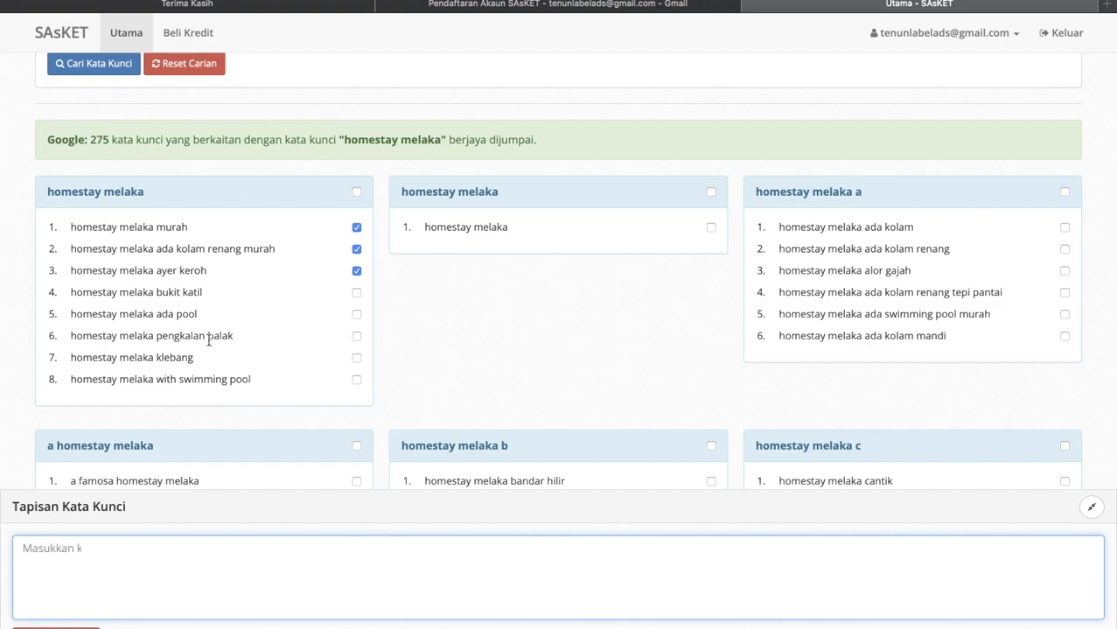
right_click(166, 292)
click(199, 274)
drag(207, 271, 163, 271)
click(356, 271)
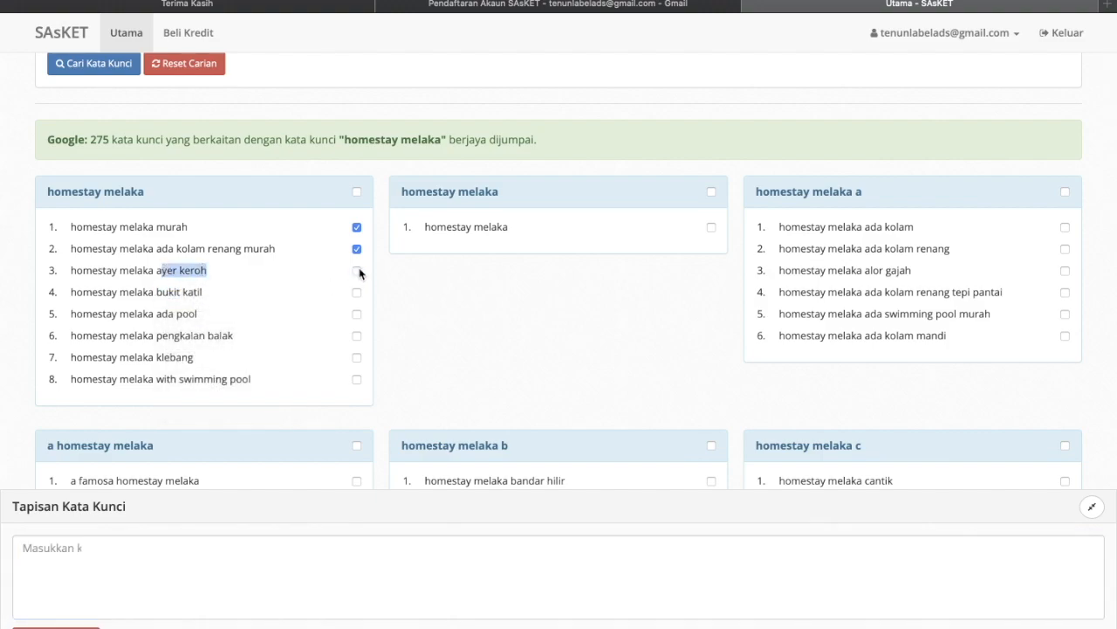
click(56, 545)
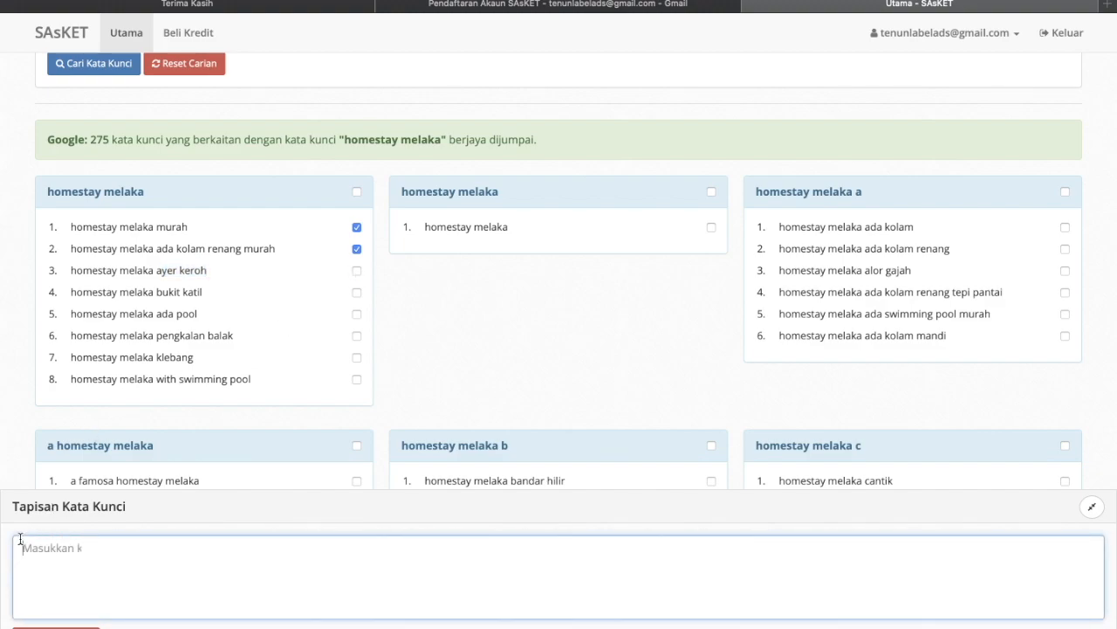
- Exclude 'ayer keroh' in the filter and tick the 'homestay melaka bukit katil' keyword
text(ayer keroh)
key(Return)
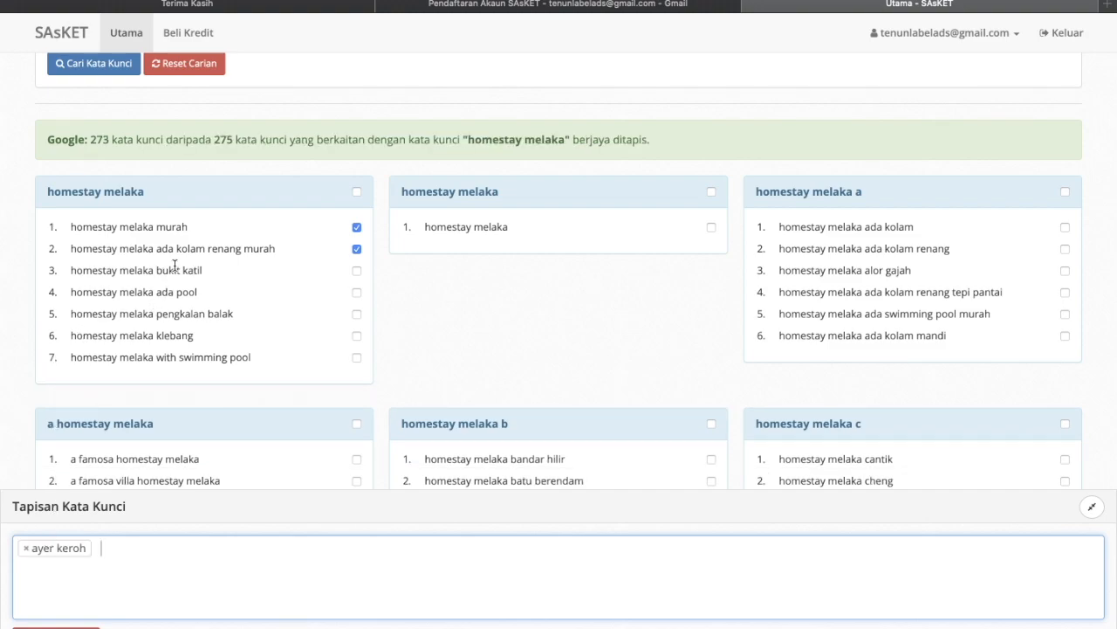
drag(160, 264, 181, 271)
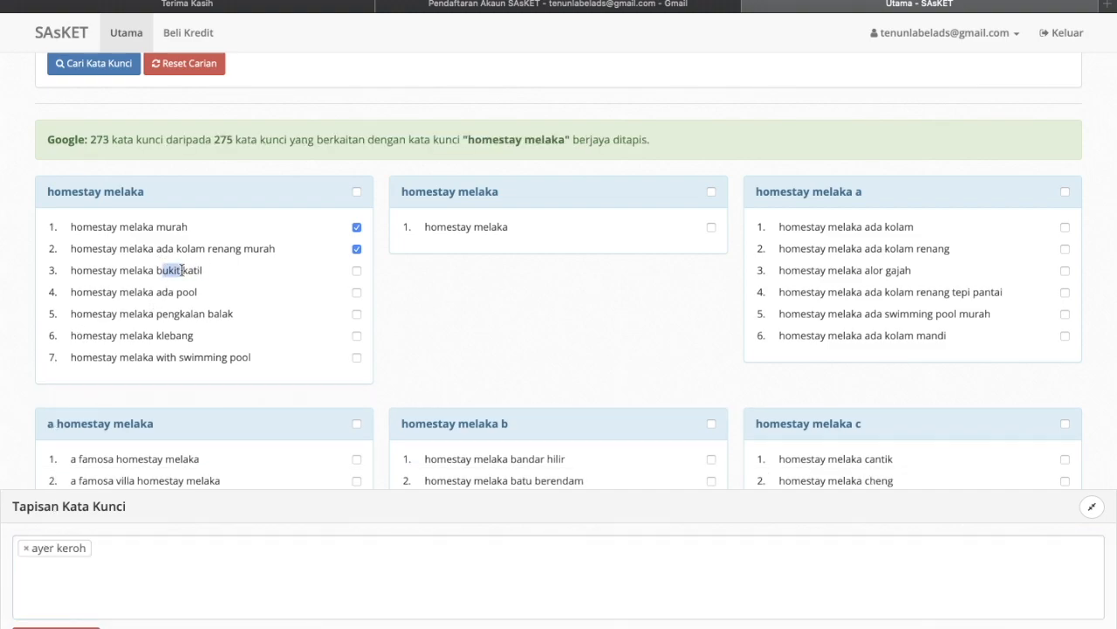
scroll(182, 271, down, 15)
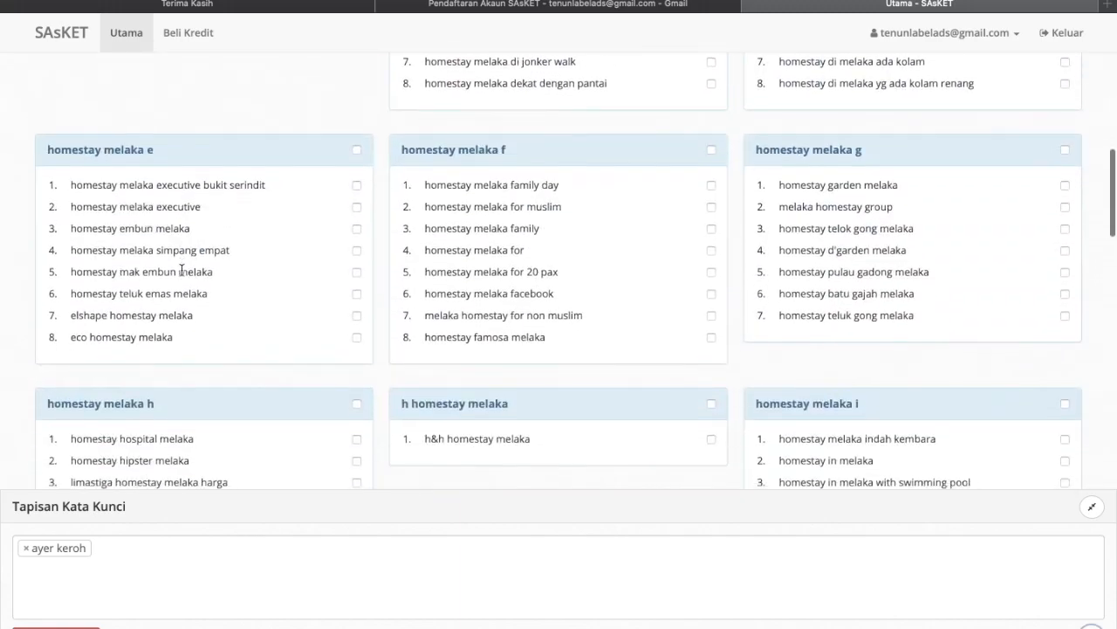
scroll(181, 270, down, 8)
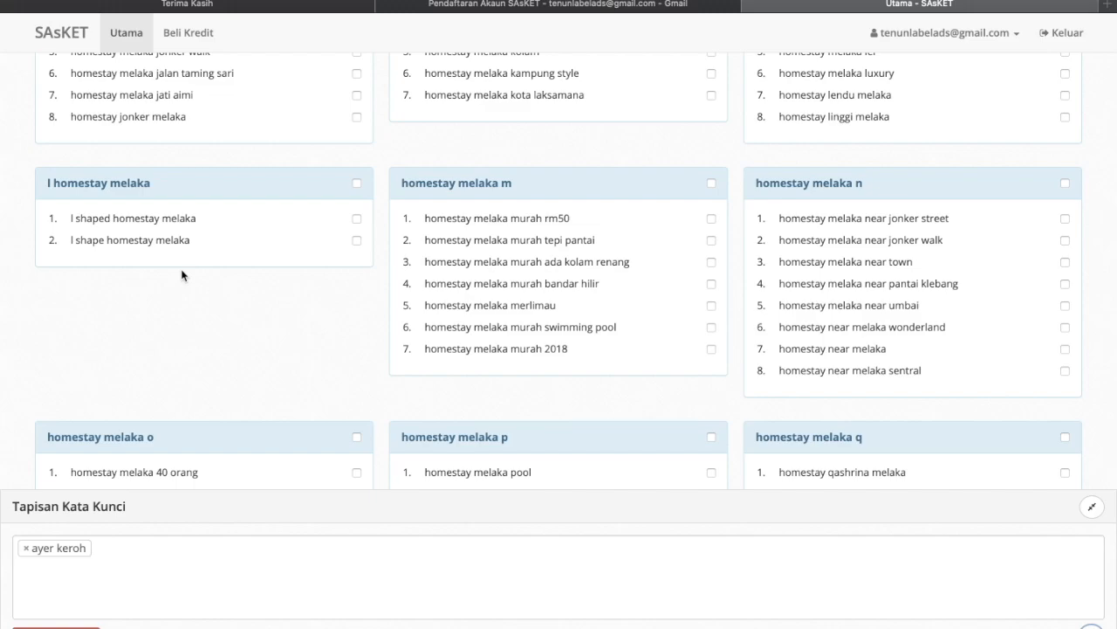
scroll(181, 275, up, 20)
scroll(182, 274, down, 3)
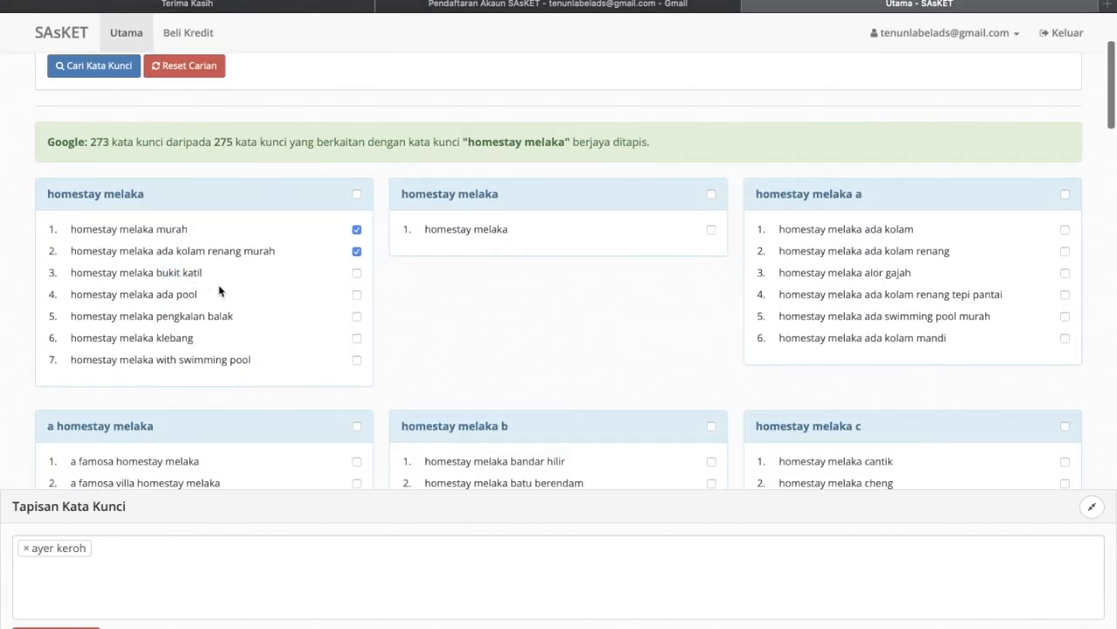
click(356, 273)
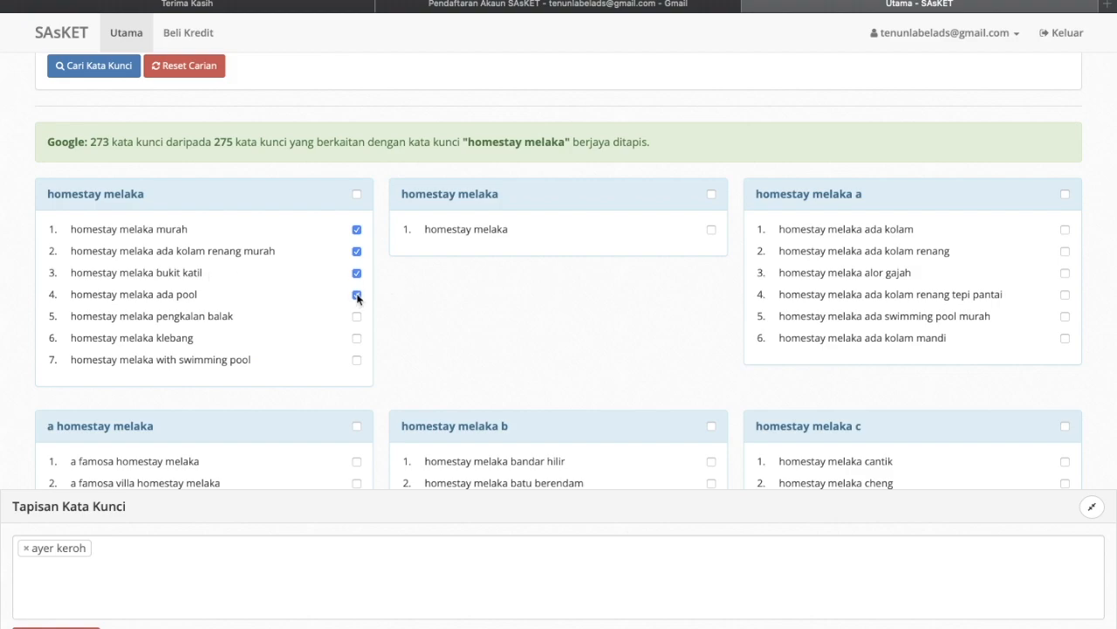
scroll(357, 298, down, 1)
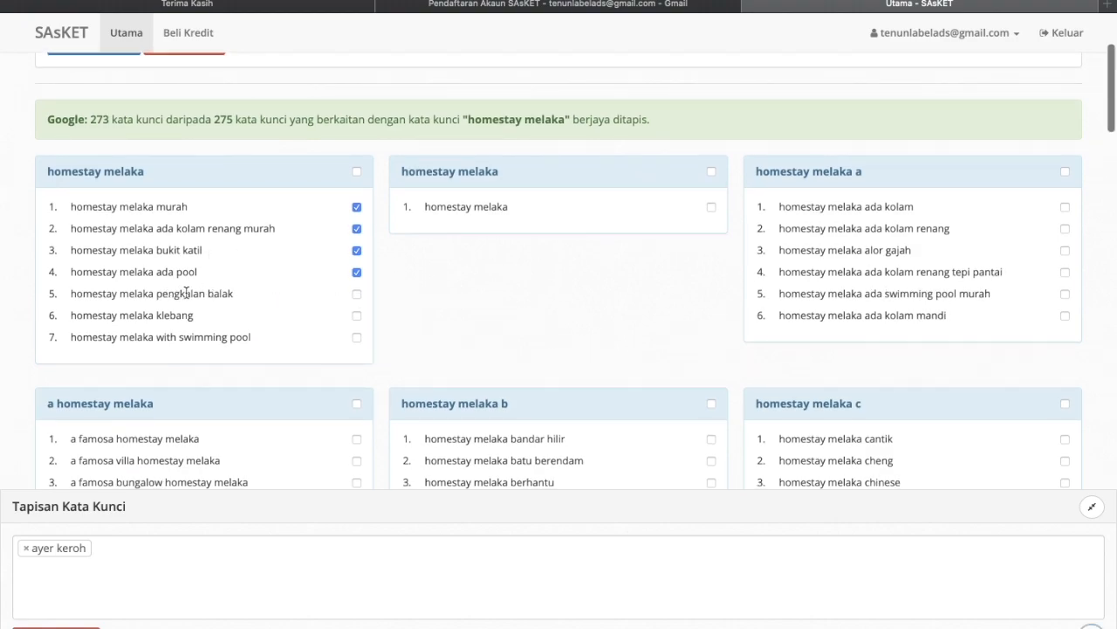
- Exclude keywords containing 'pengkalan balak' and 'klebang'
click(131, 553)
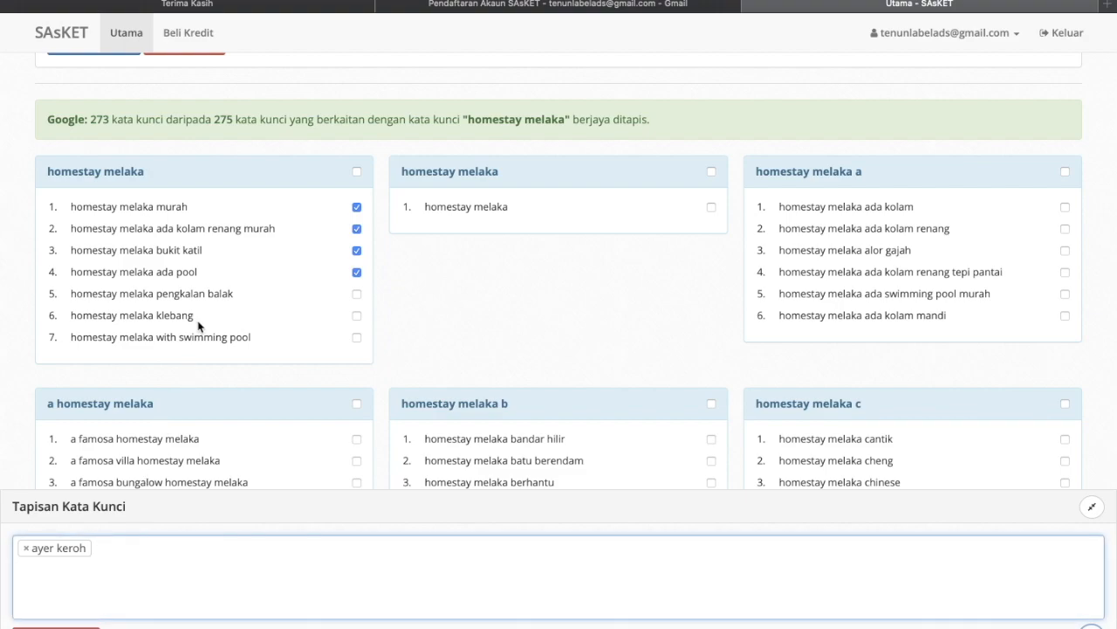
text(pengkalan balak)
key(Return)
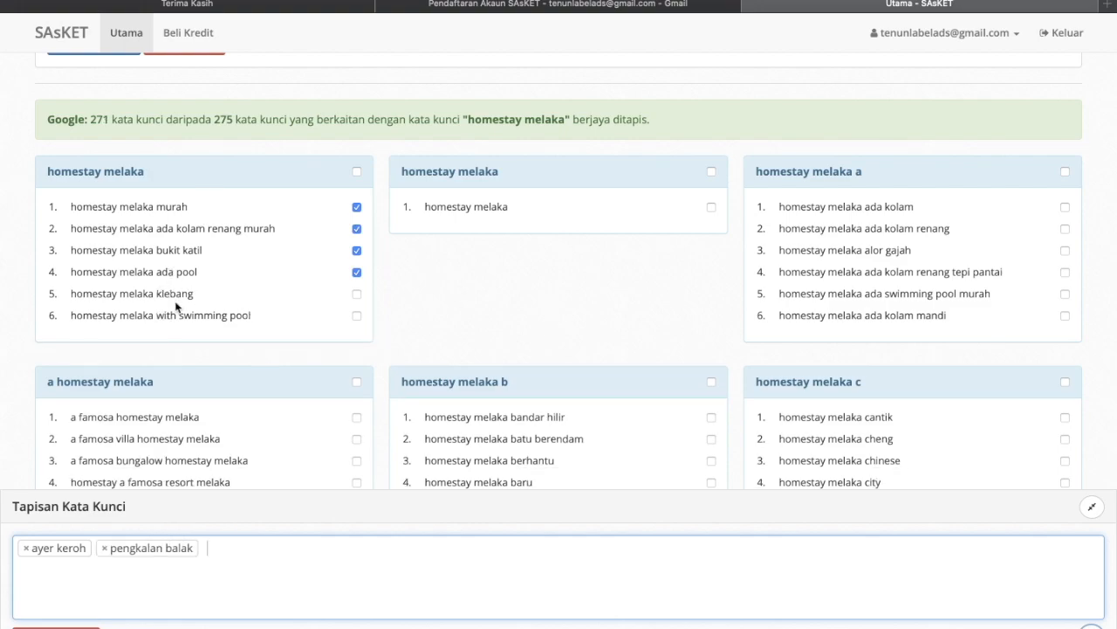
text(klebang)
key(Return)
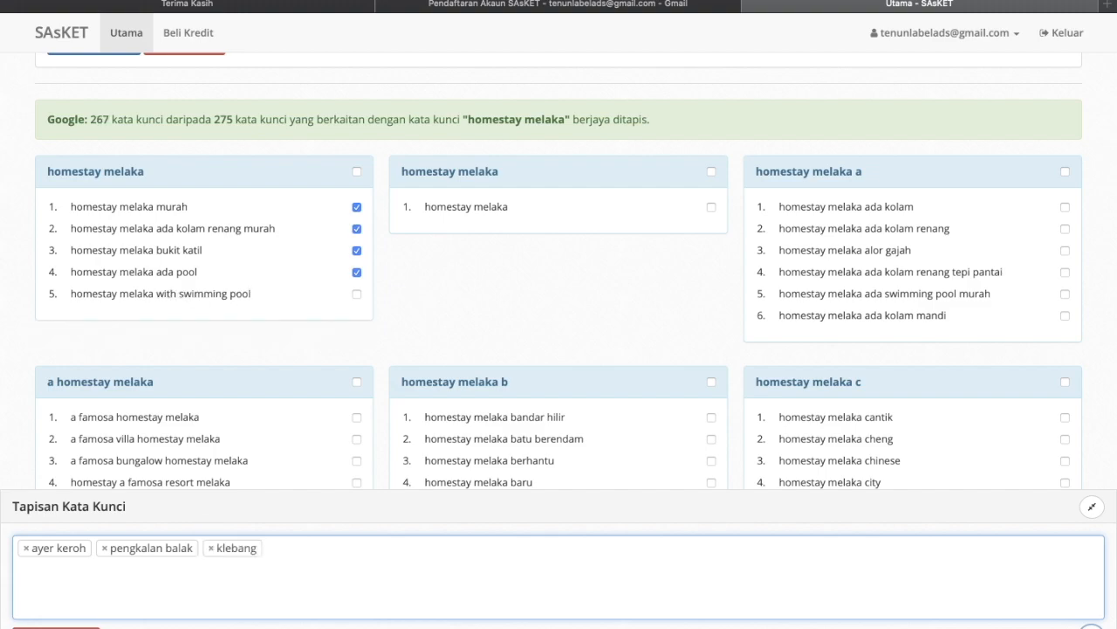
- Tick the 'with swimming pool' and plain 'homestay melaka' keywords, and exclude 'alor gajah'
click(356, 296)
scroll(499, 242, up, 1)
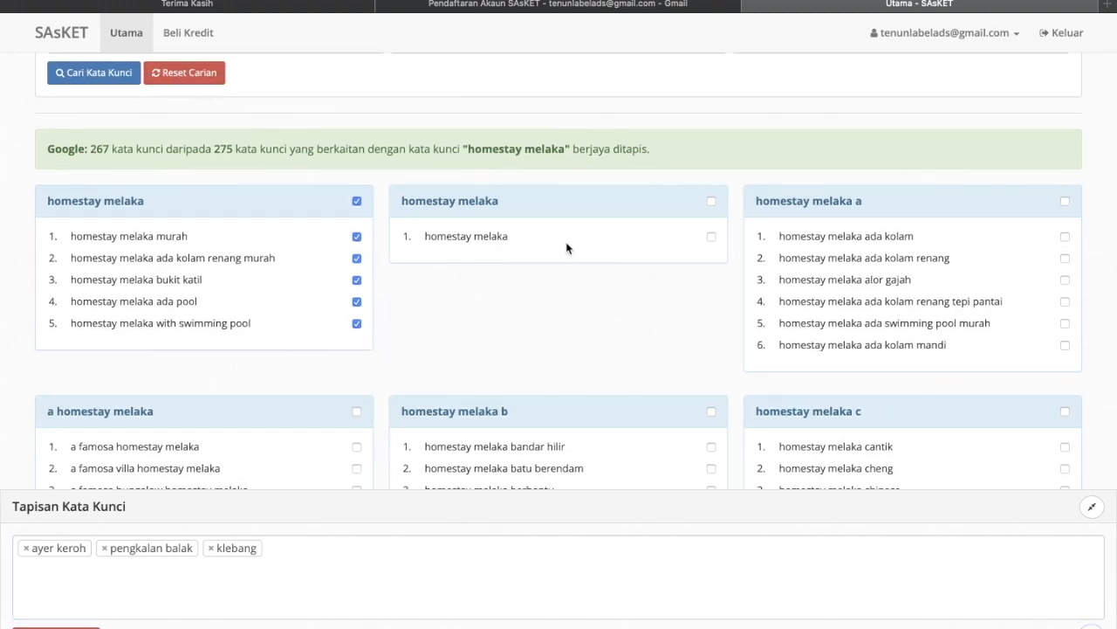
click(712, 235)
scroll(915, 258, down, 1)
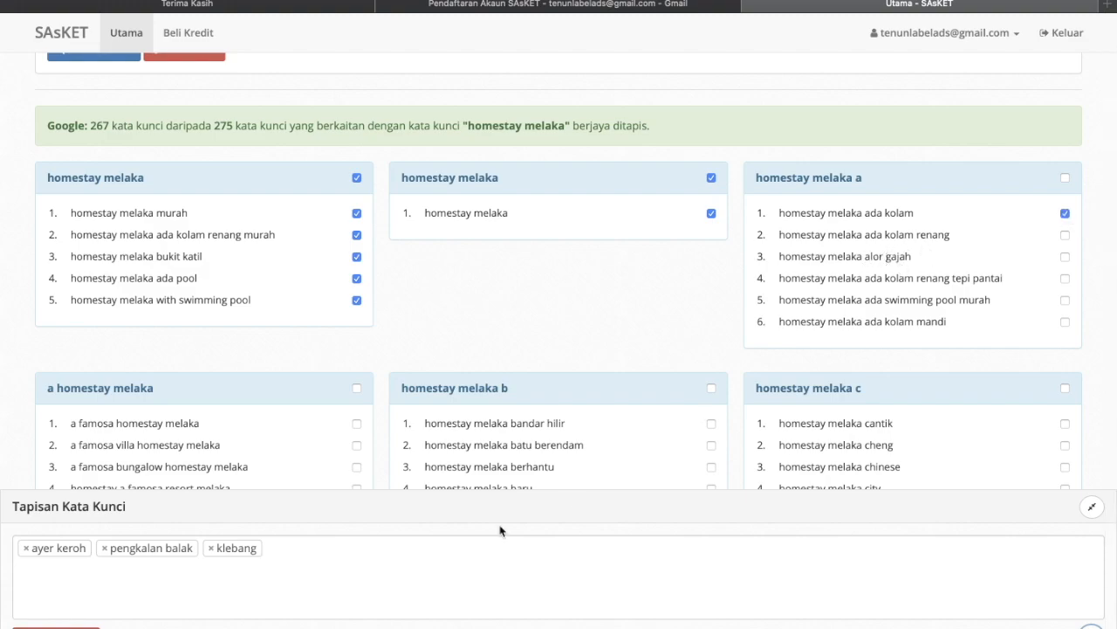
click(395, 555)
text(alor gajah)
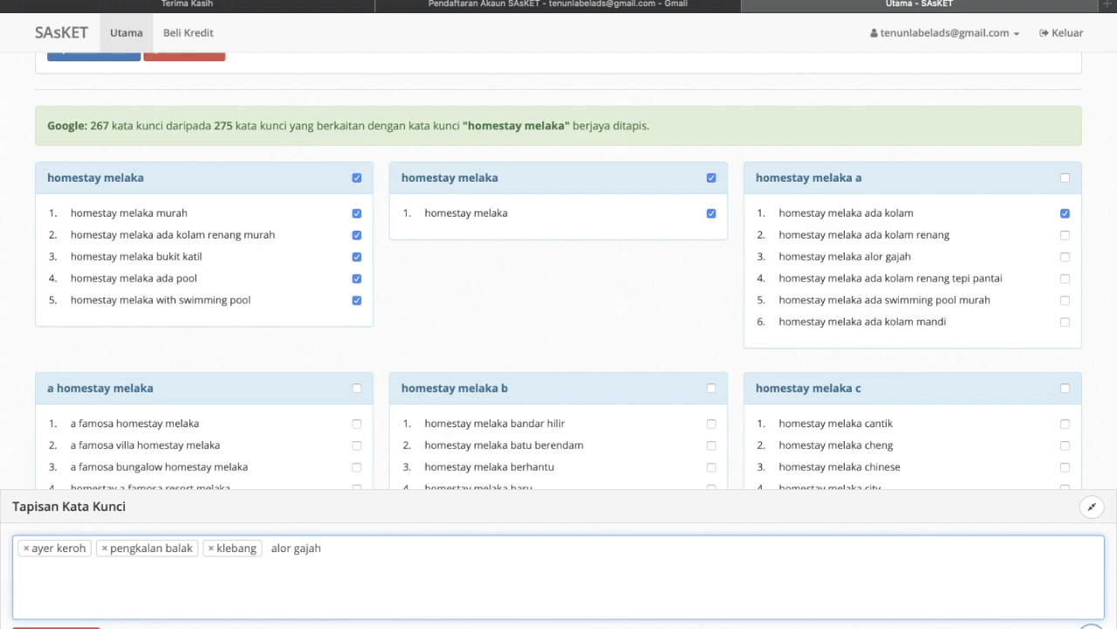
key(Return)
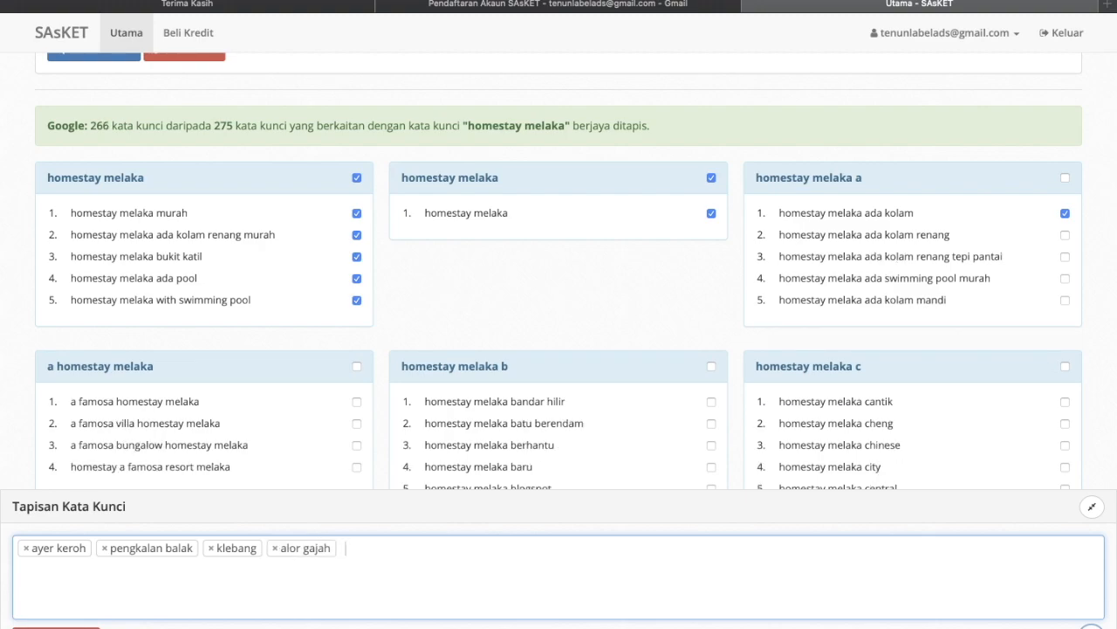
- Tick the 'homestay melaka ada kolam mandi' keyword
scroll(361, 436, down, 1)
scroll(362, 437, down, 2)
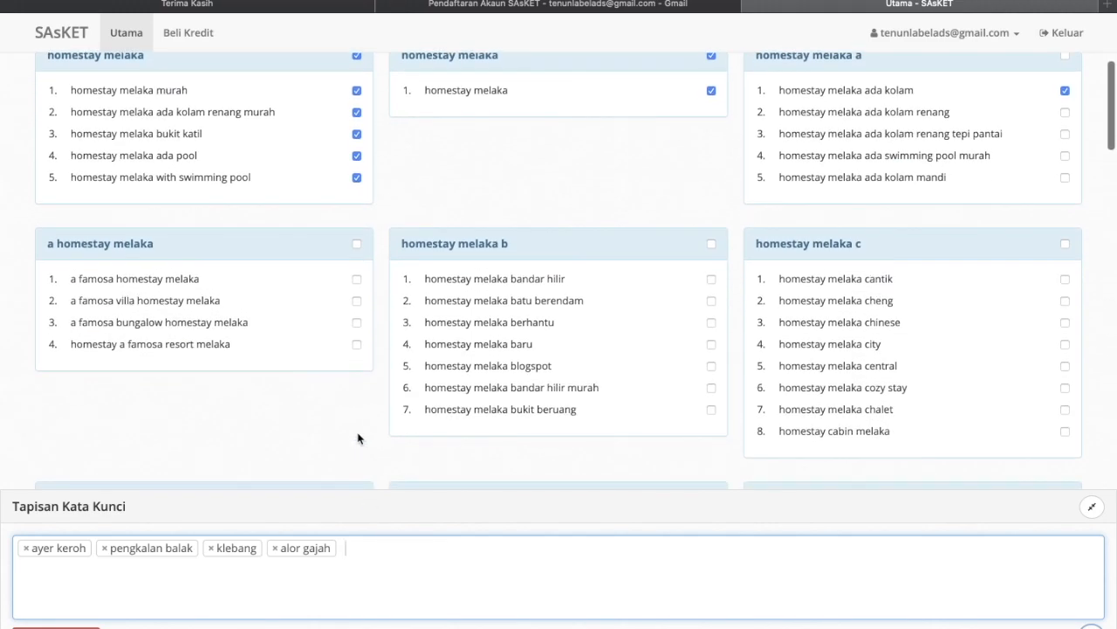
scroll(768, 314, down, 3)
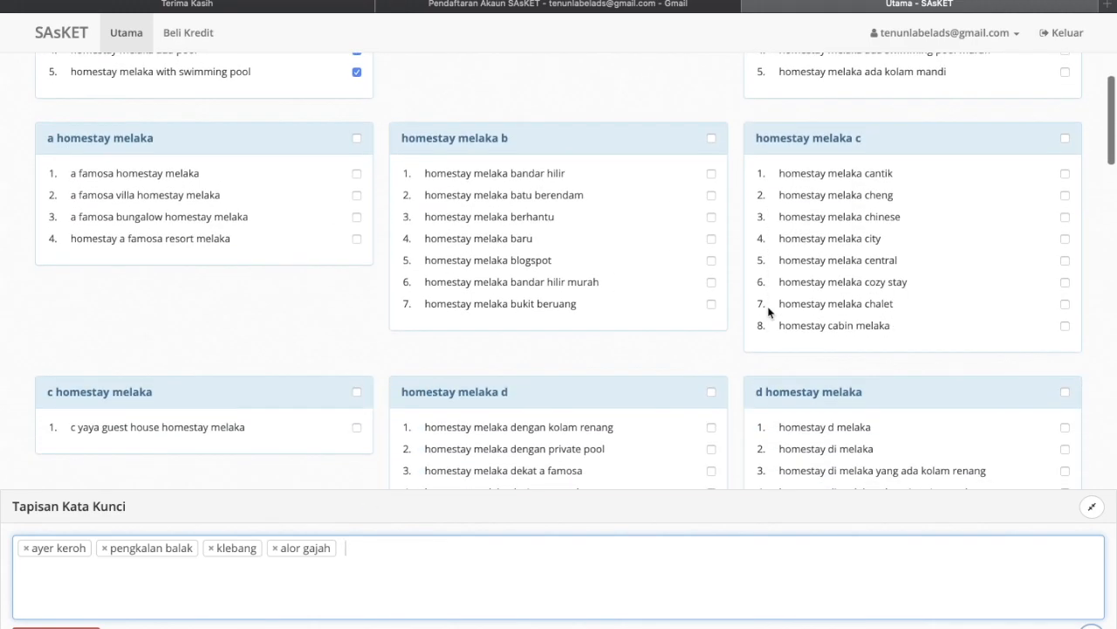
scroll(768, 312, up, 4)
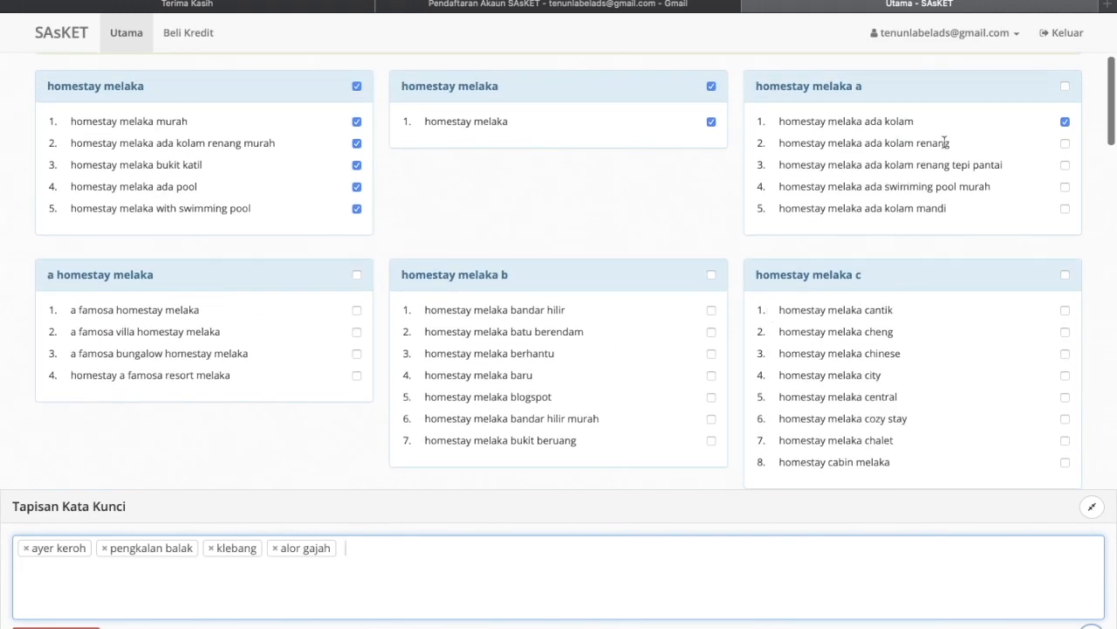
click(1065, 208)
scroll(890, 205, down, 1)
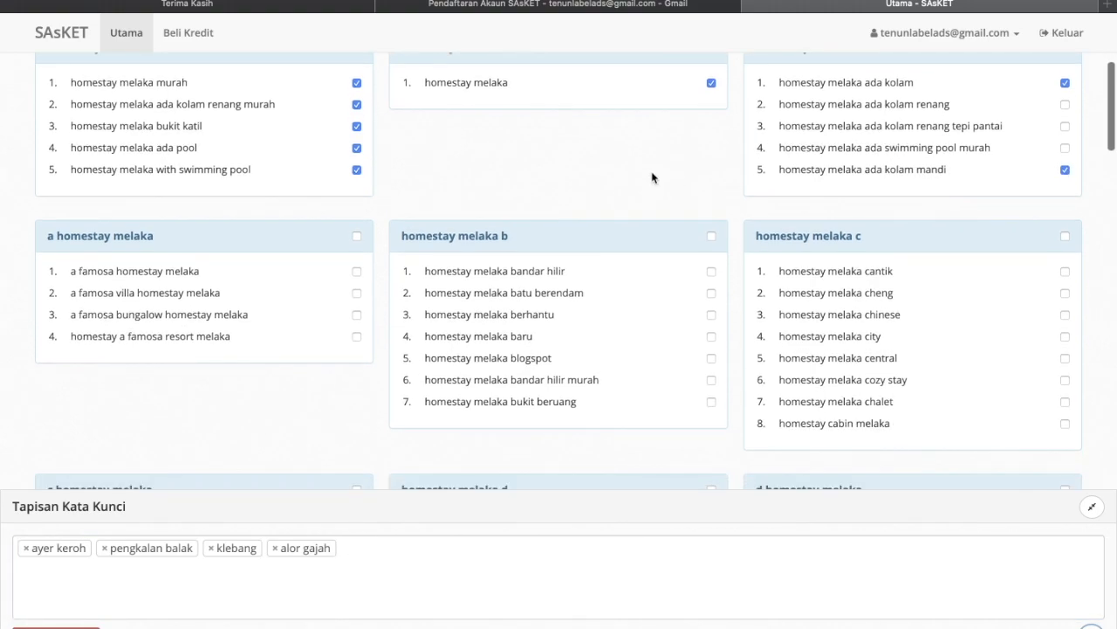
scroll(653, 178, up, 1)
scroll(664, 179, up, 1)
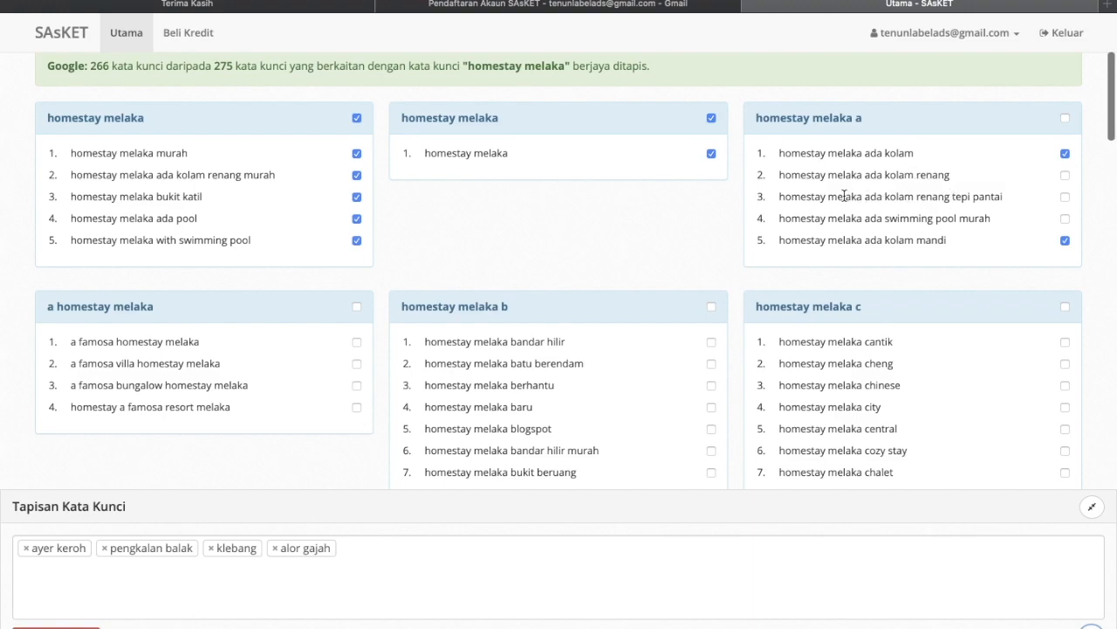
- Exclude keywords containing 'pantai'
drag(844, 196, 1005, 197)
click(1008, 197)
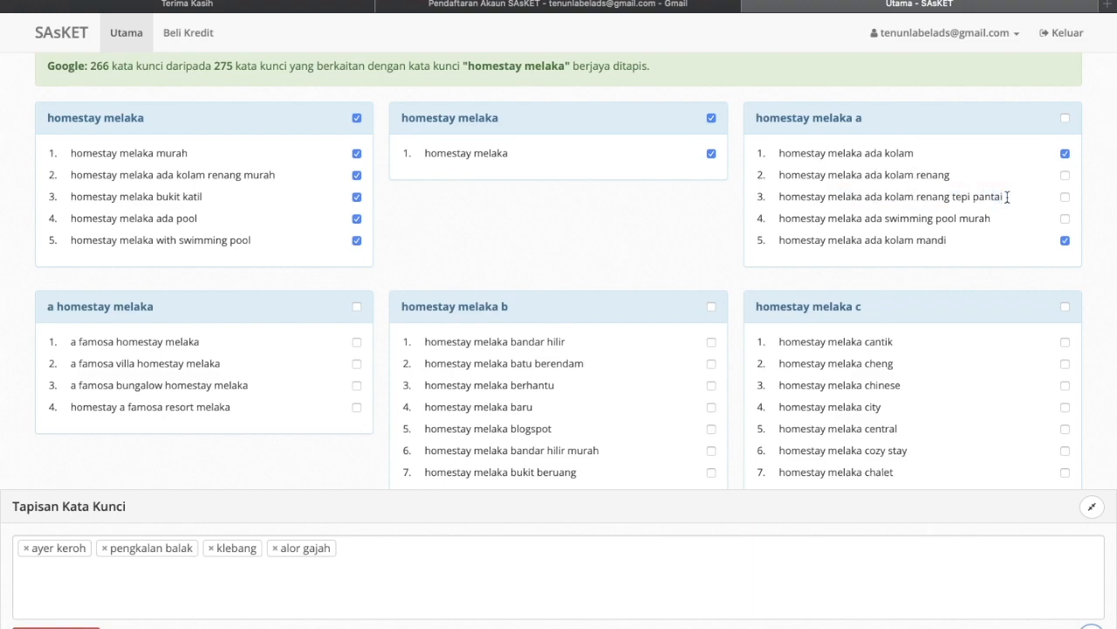
drag(1007, 197, 941, 192)
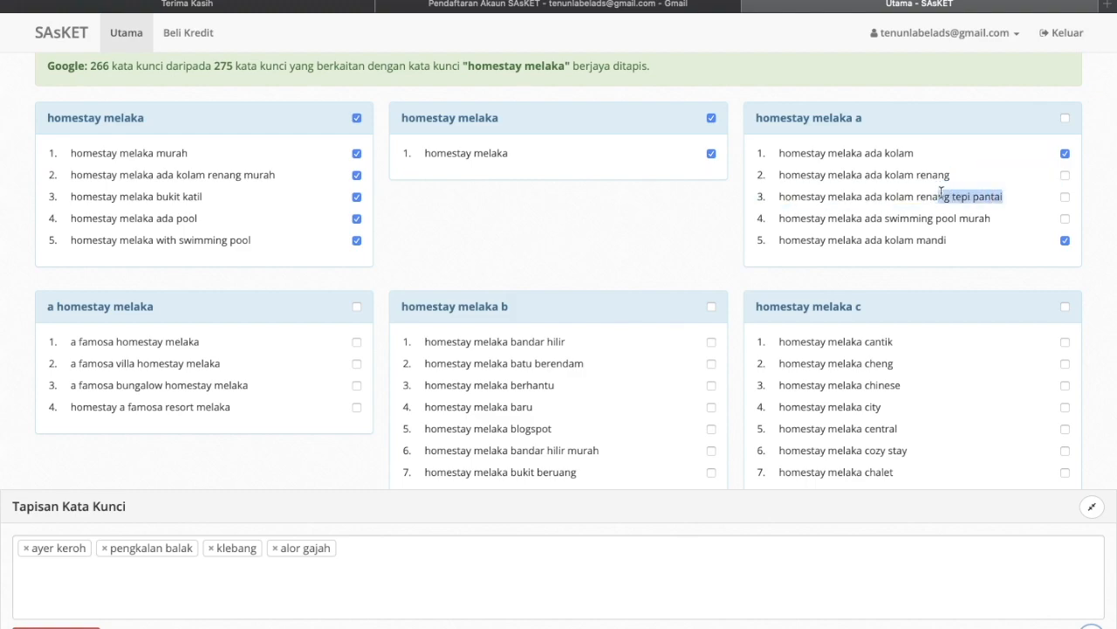
click(979, 194)
click(357, 547)
text(p)
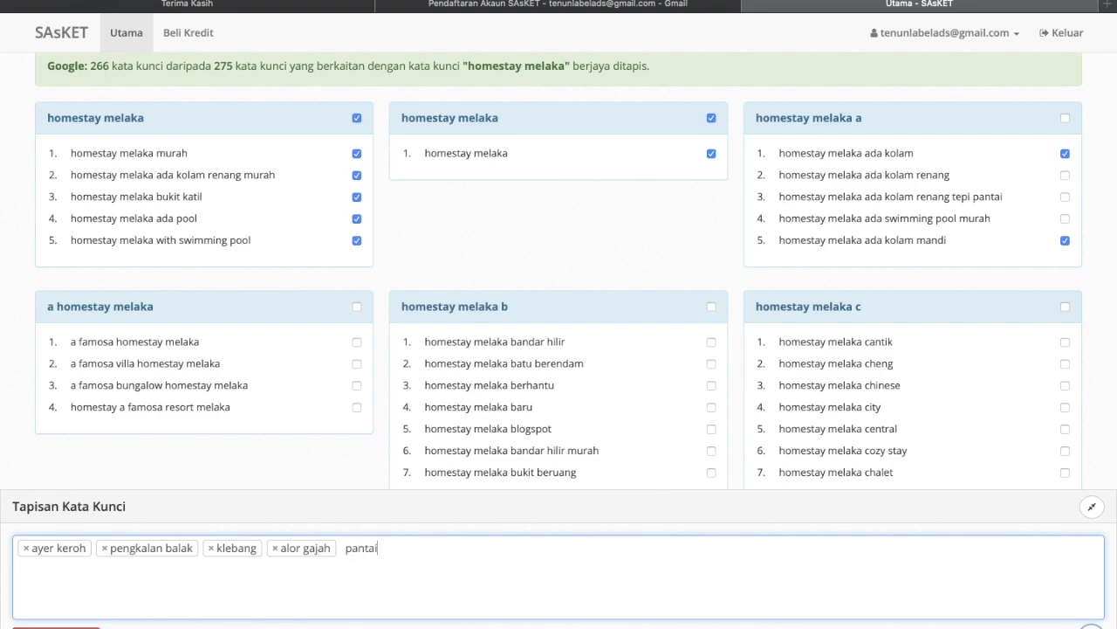
text(antai)
key(Return)
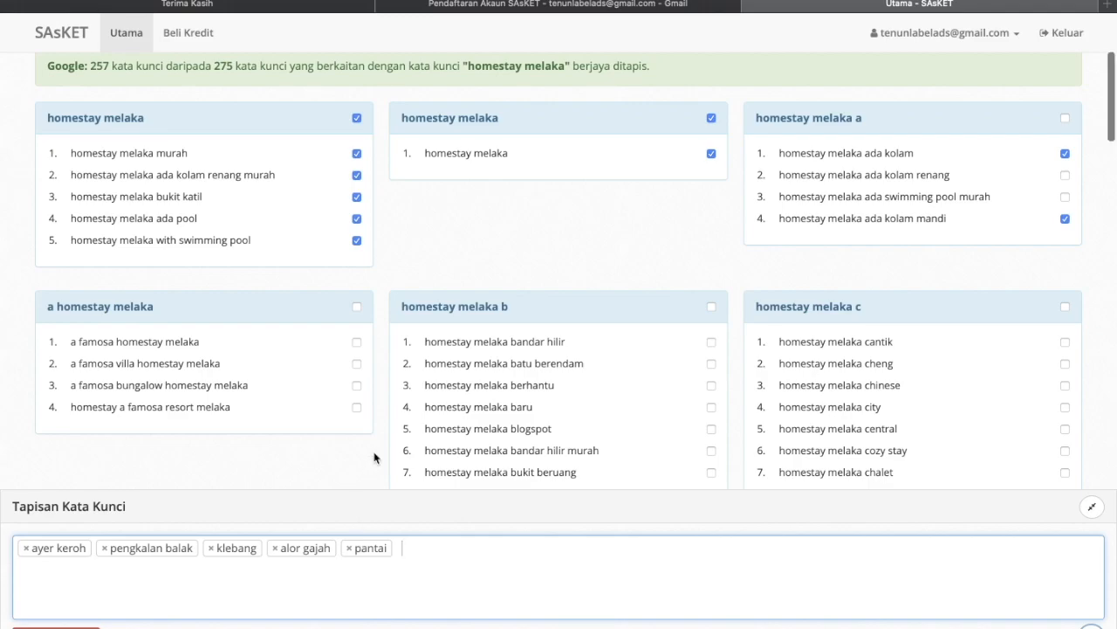
- Exclude keywords containing 'famosa' and 'berhantu'
scroll(376, 457, down, 15)
scroll(376, 457, up, 15)
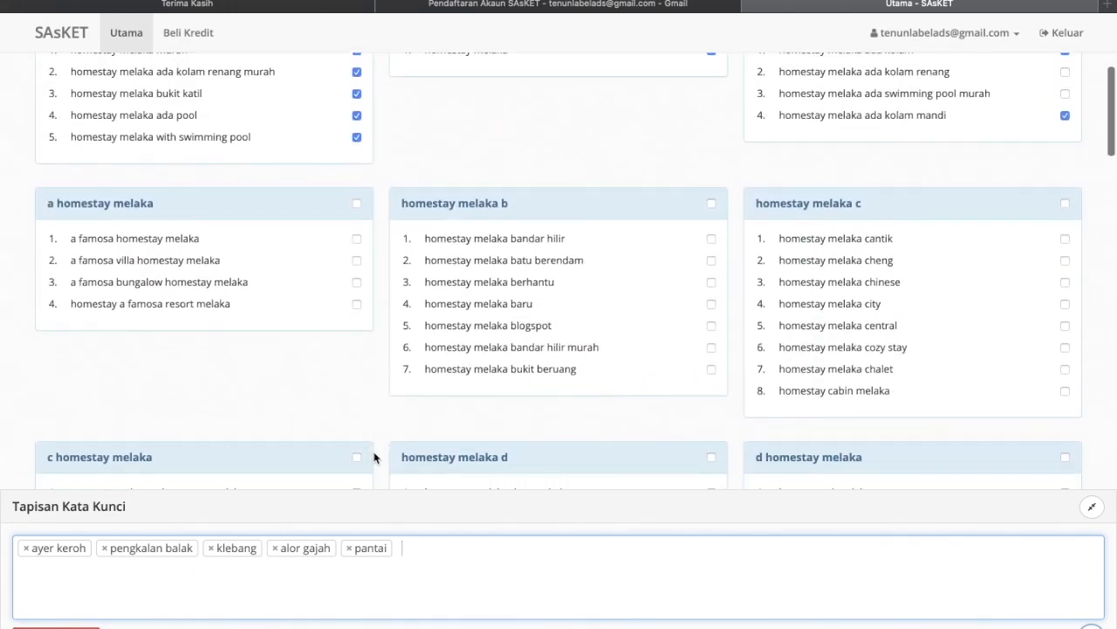
scroll(375, 458, down, 1)
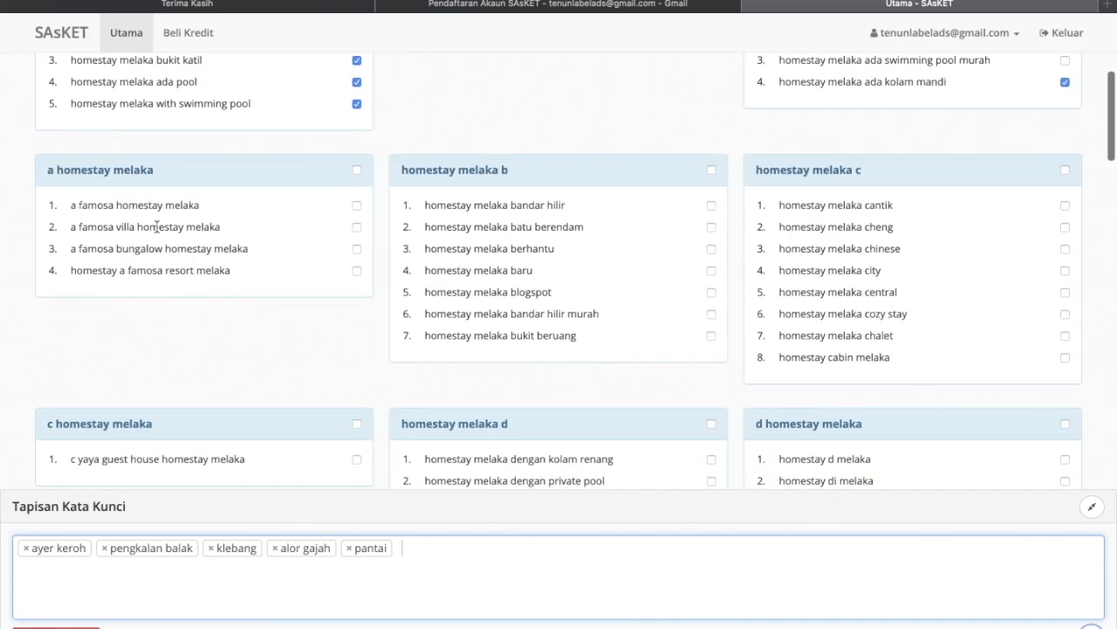
scroll(161, 252, down, 1)
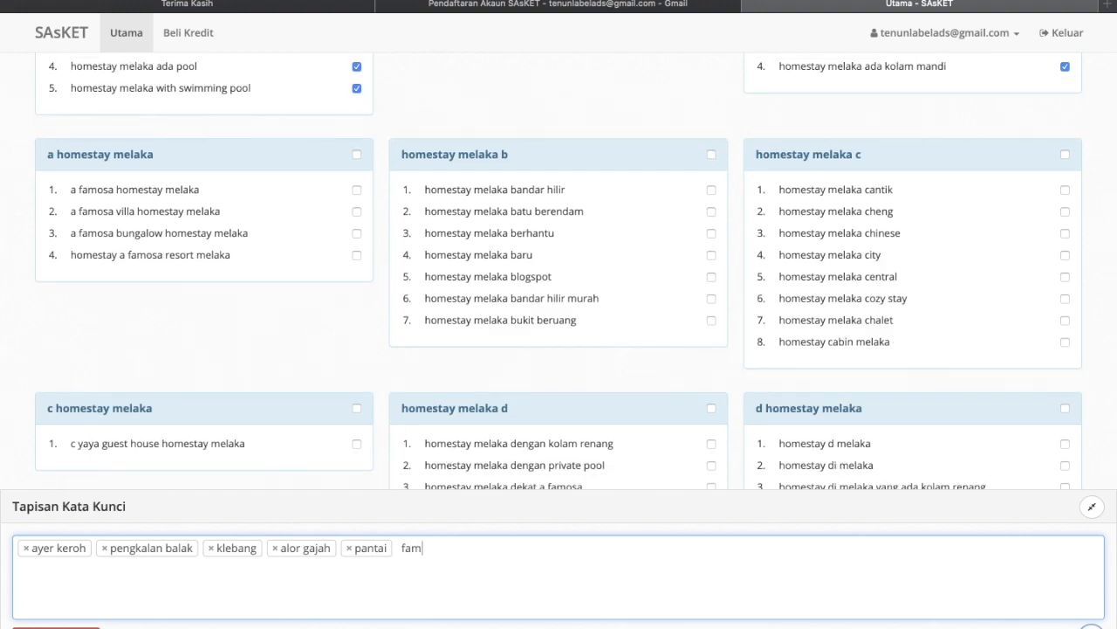
key(Return)
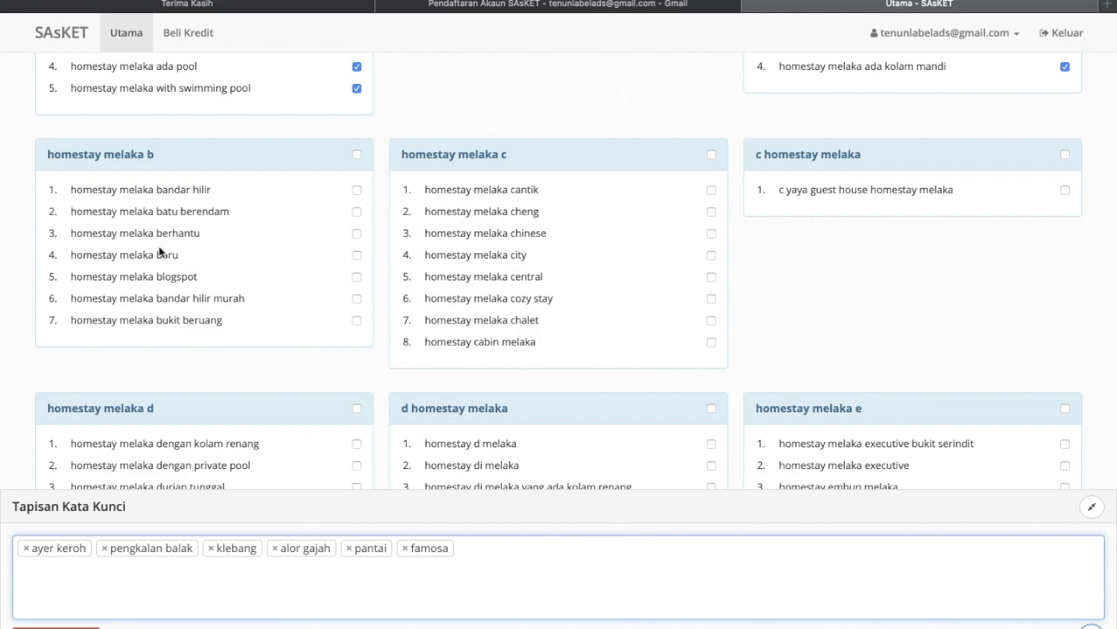
drag(156, 232, 200, 232)
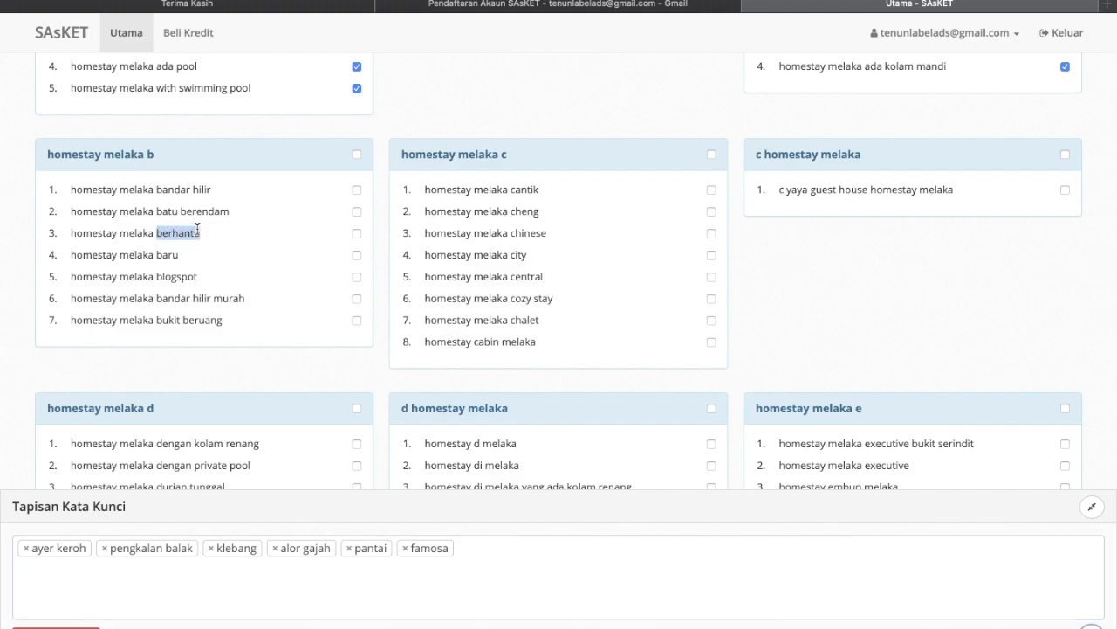
click(527, 563)
text(berha)
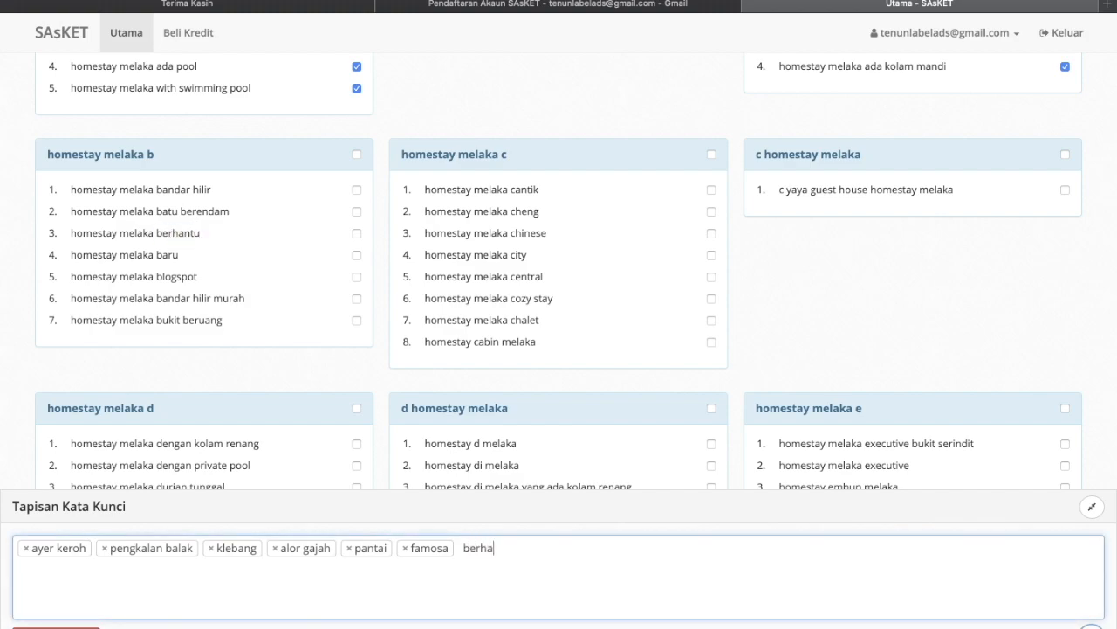
text(ntu)
key(Return)
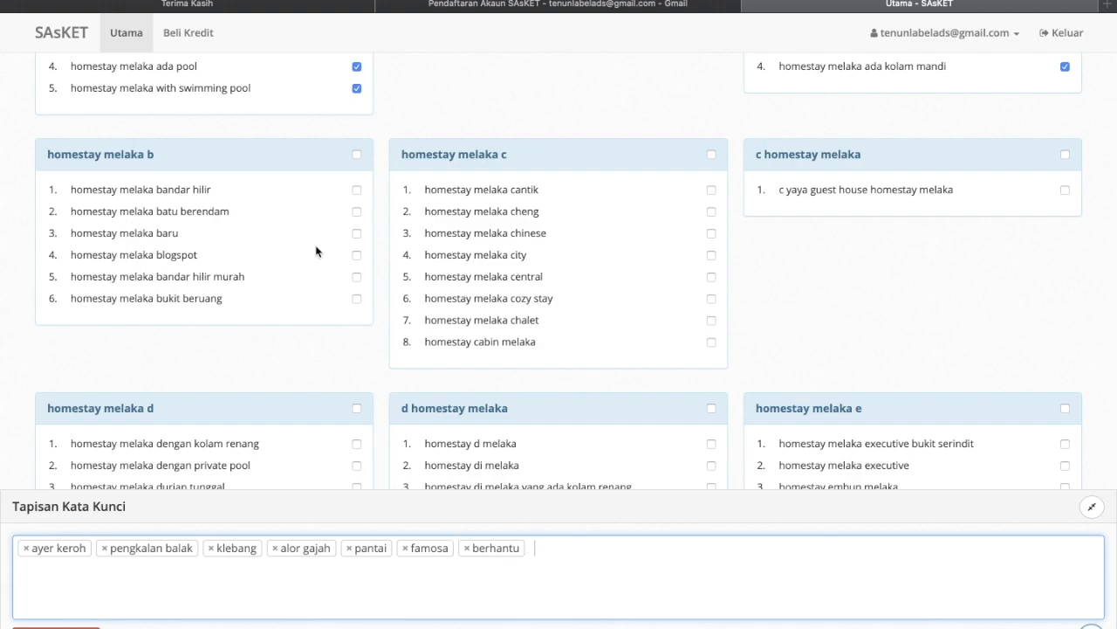
- Tick the 'homestay melaka cantik' keyword and exclude 'chinese'
scroll(316, 252, down, 1)
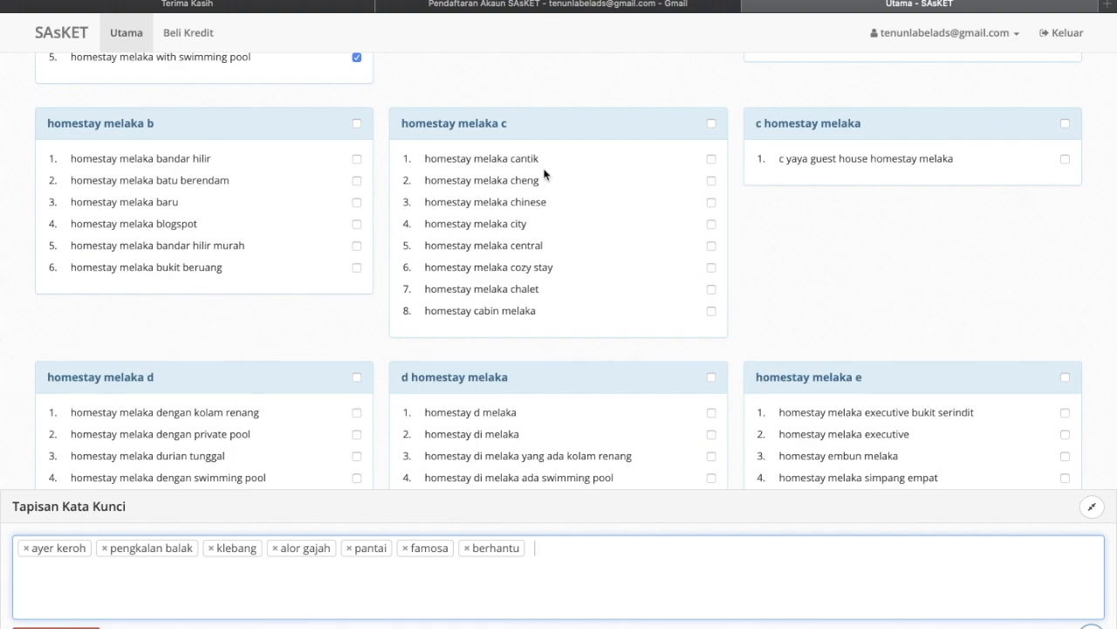
scroll(545, 173, down, 1)
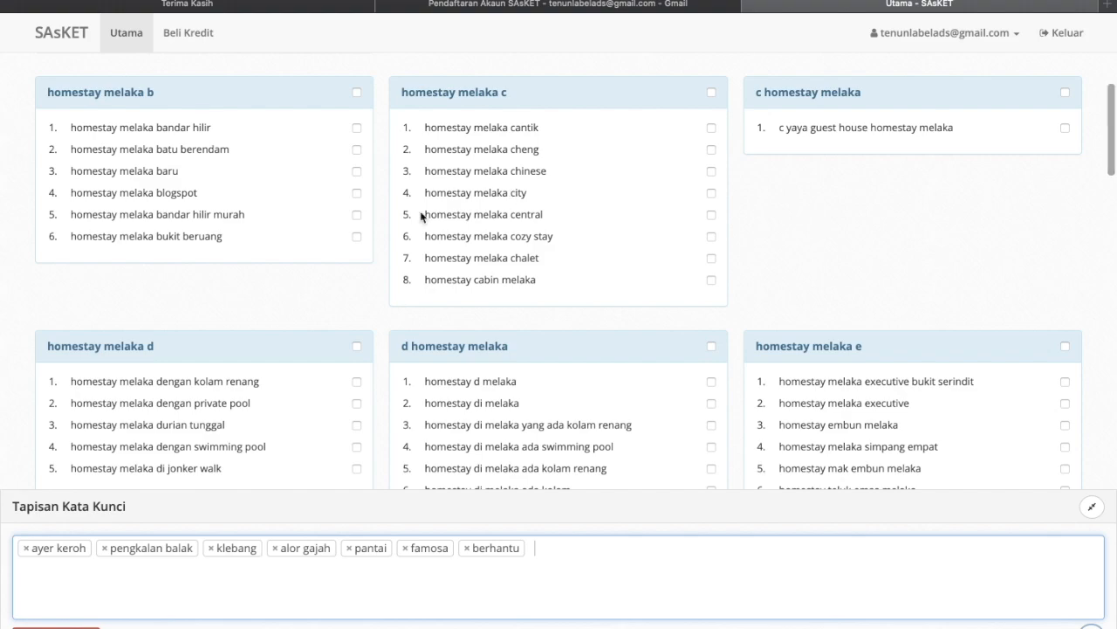
click(712, 127)
scroll(663, 248, down, 1)
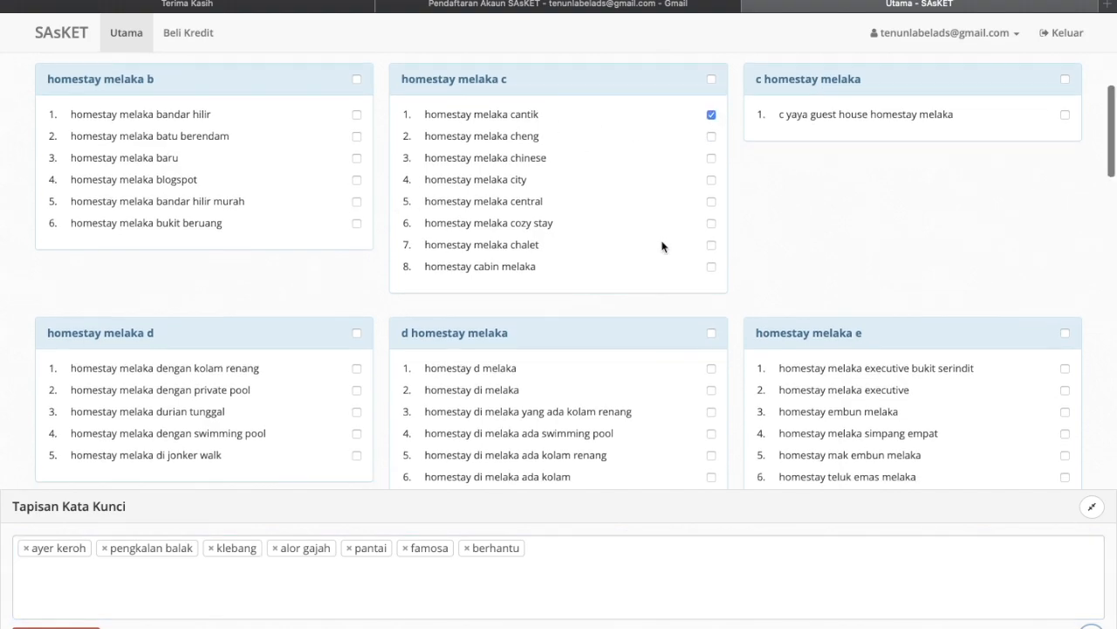
click(550, 545)
text(chines)
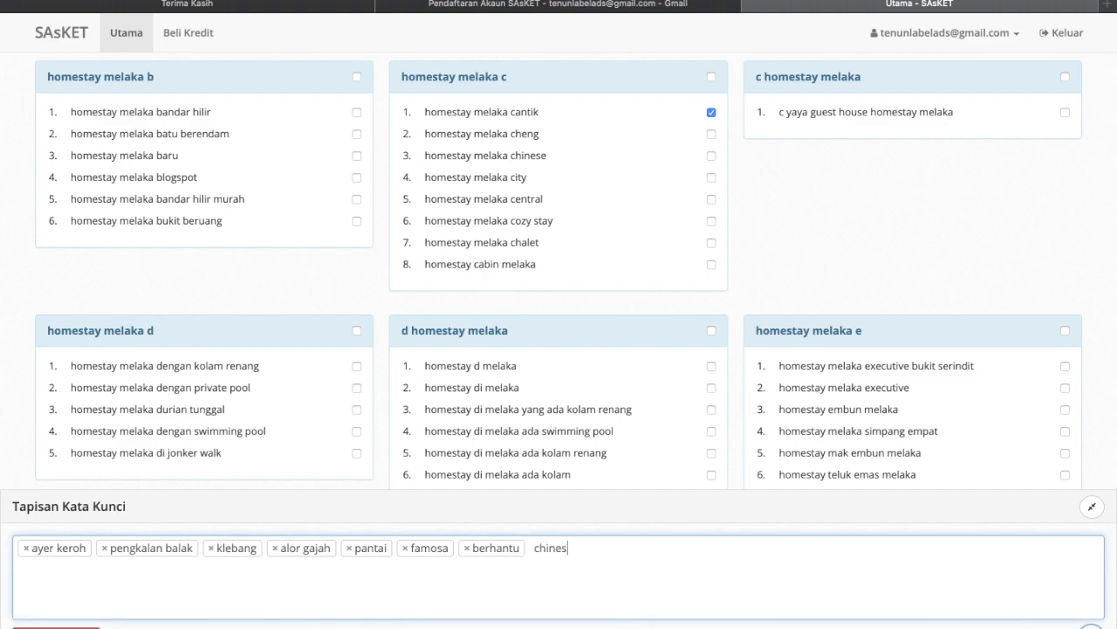
text(e)
key(Return)
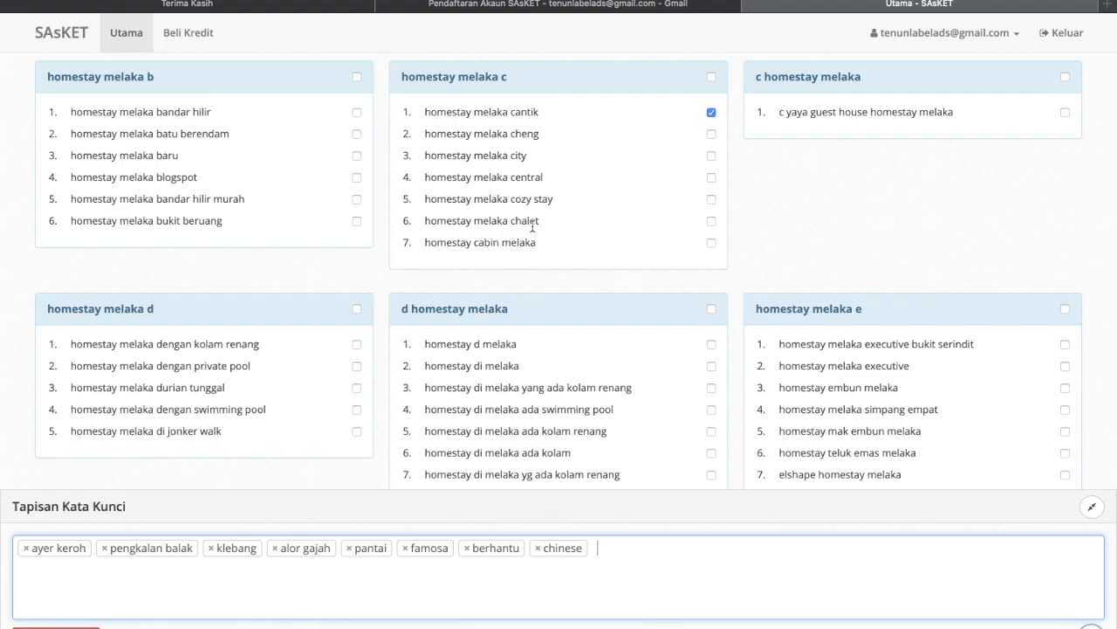
- Add 'cabin' and 'jonker walk' as excluded keyword tags
double_click(497, 247)
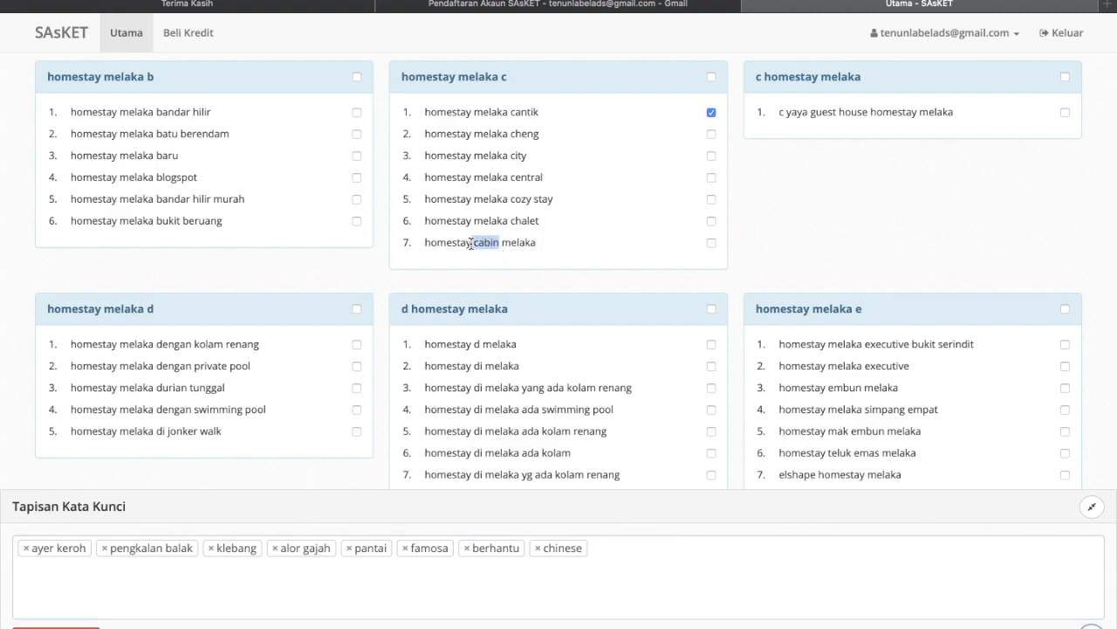
click(646, 572)
text(cabin)
key(Return)
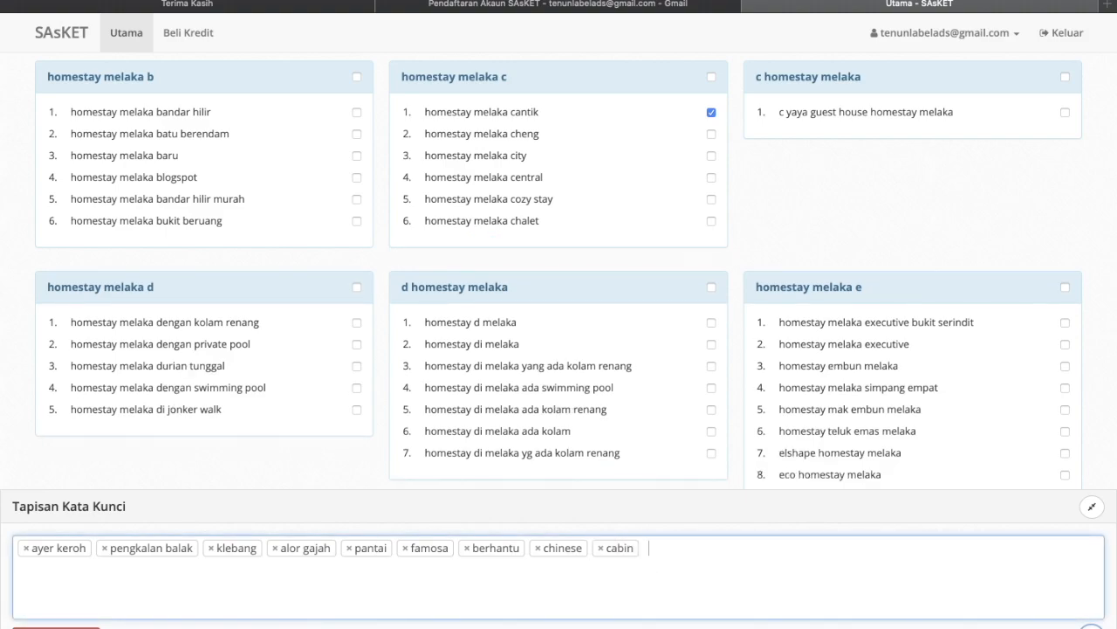
scroll(626, 472, down, 5)
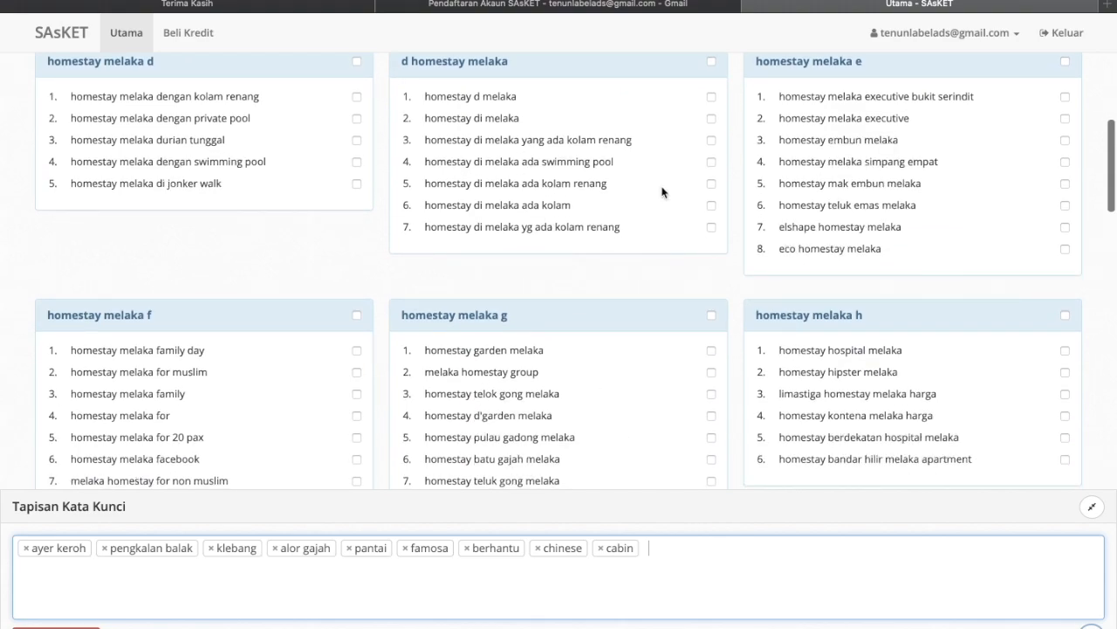
scroll(323, 193, down, 1)
scroll(323, 193, up, 1)
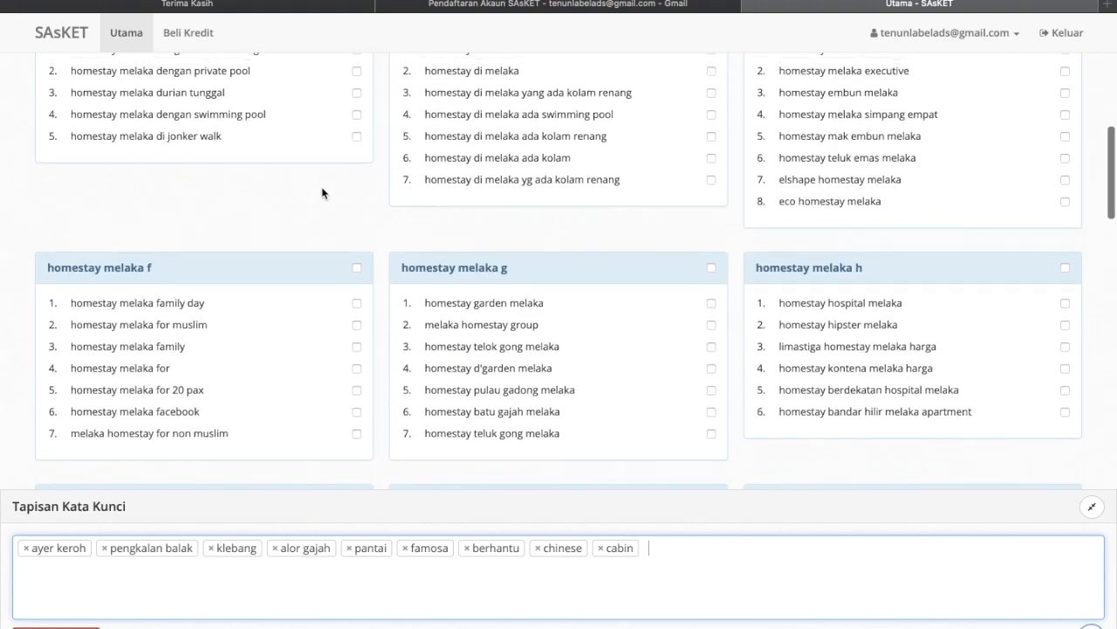
drag(230, 169, 173, 162)
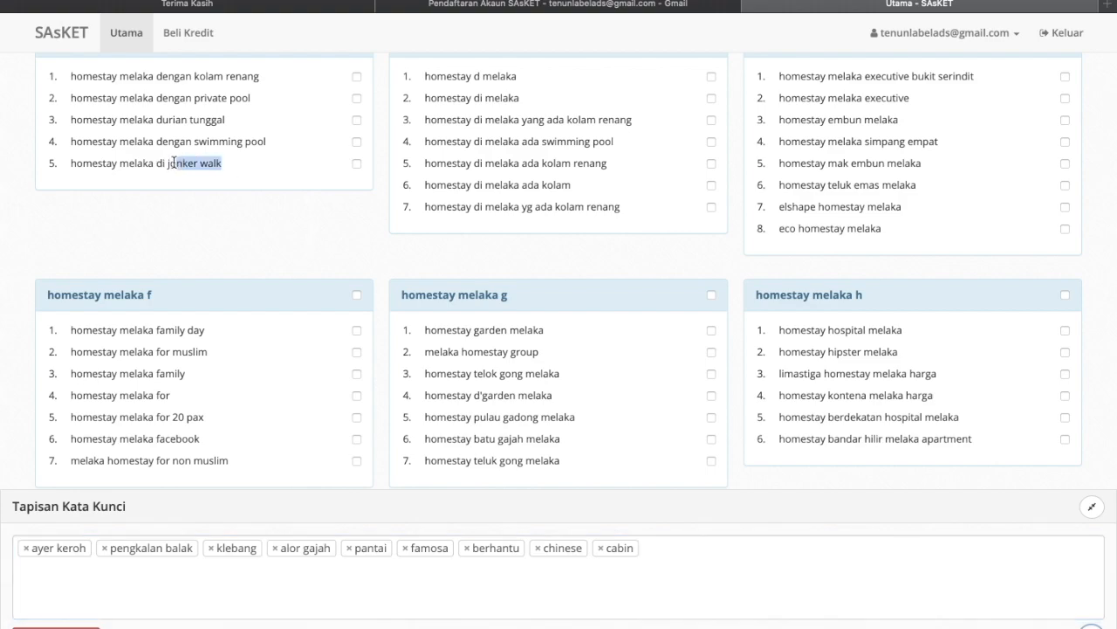
click(676, 558)
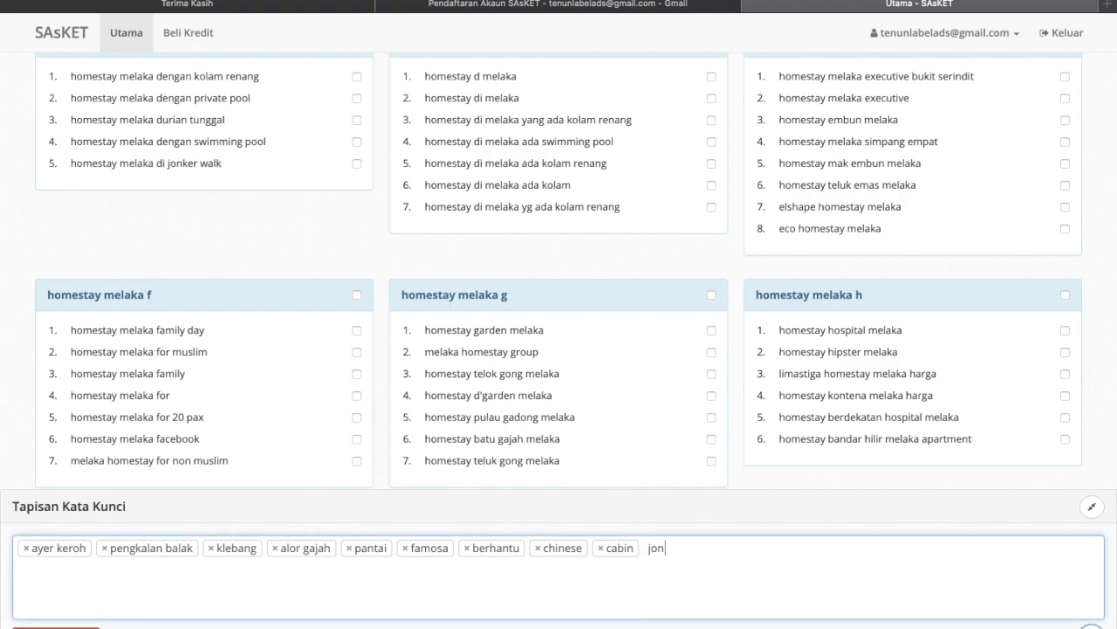
text(jonker walk)
key(Return)
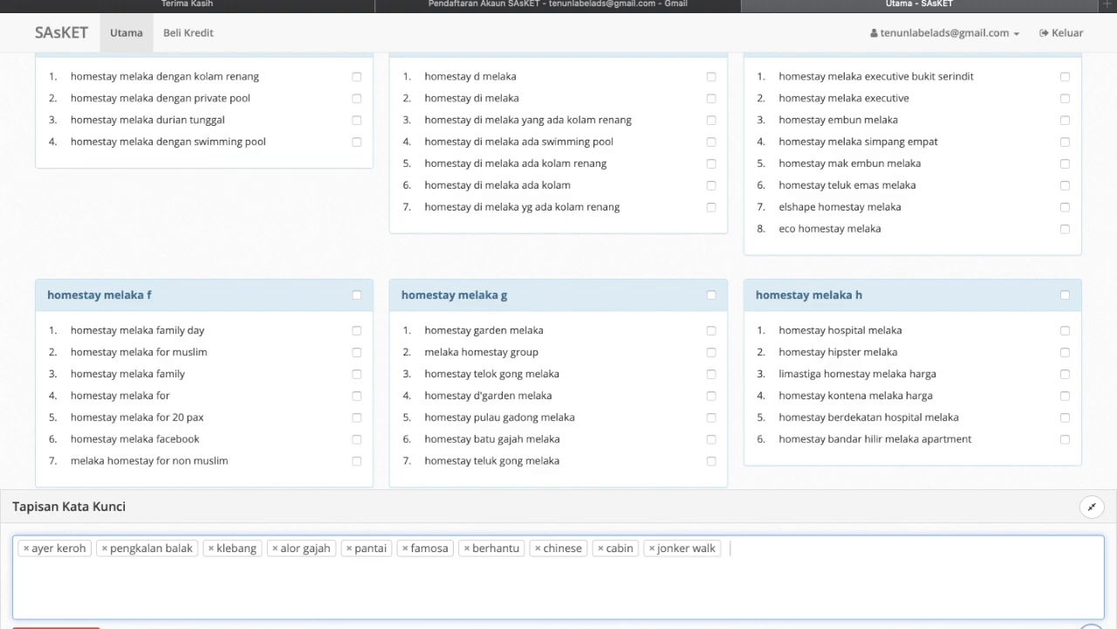
- Add kayu to Tapisan Kata Kunci, dropping homestay melaka rumah kayu from the results
scroll(678, 564, down, 3)
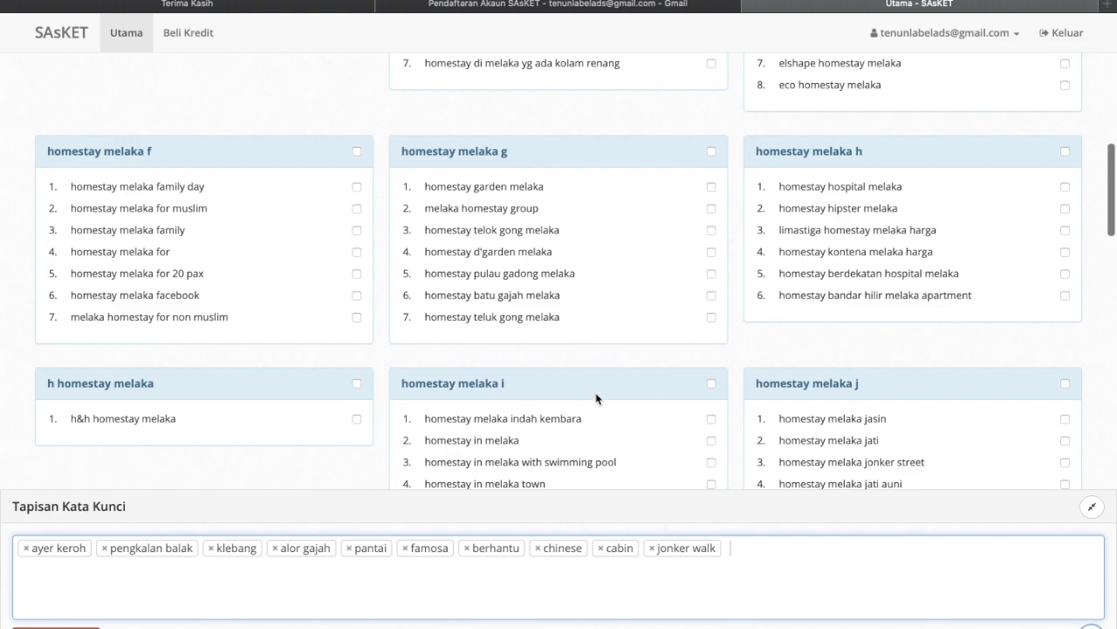
scroll(596, 398, down, 3)
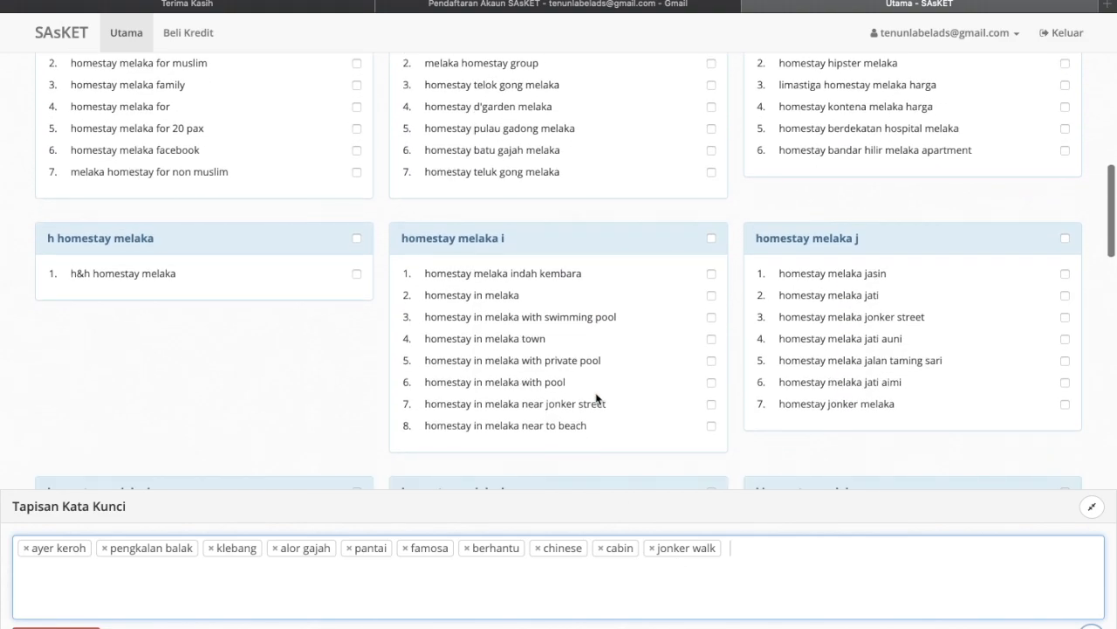
scroll(344, 219, up, 1)
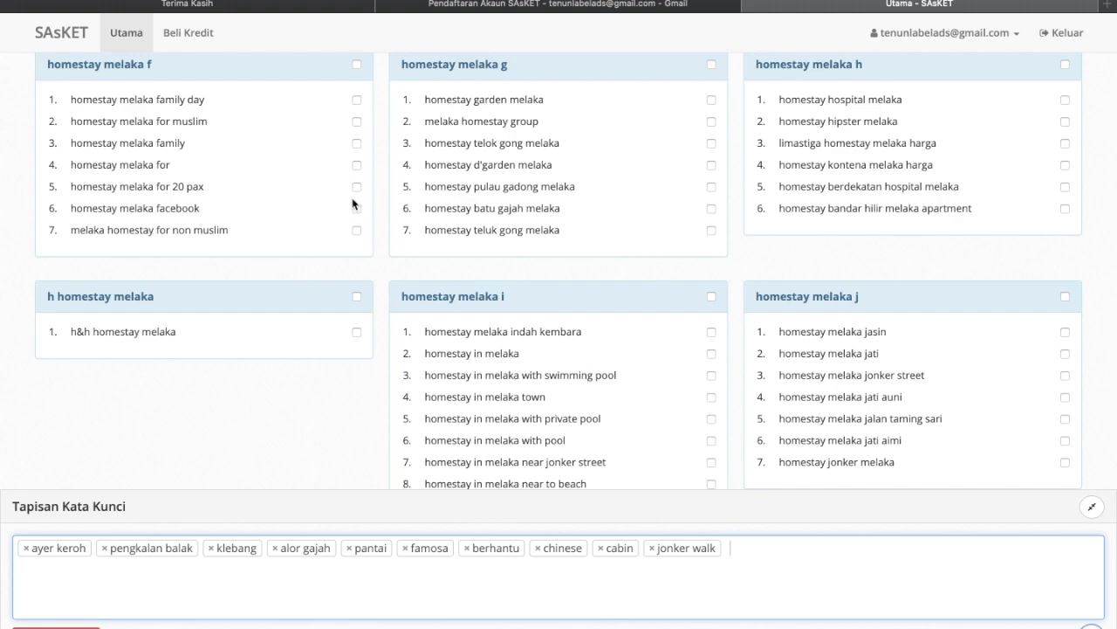
scroll(352, 204, down, 1)
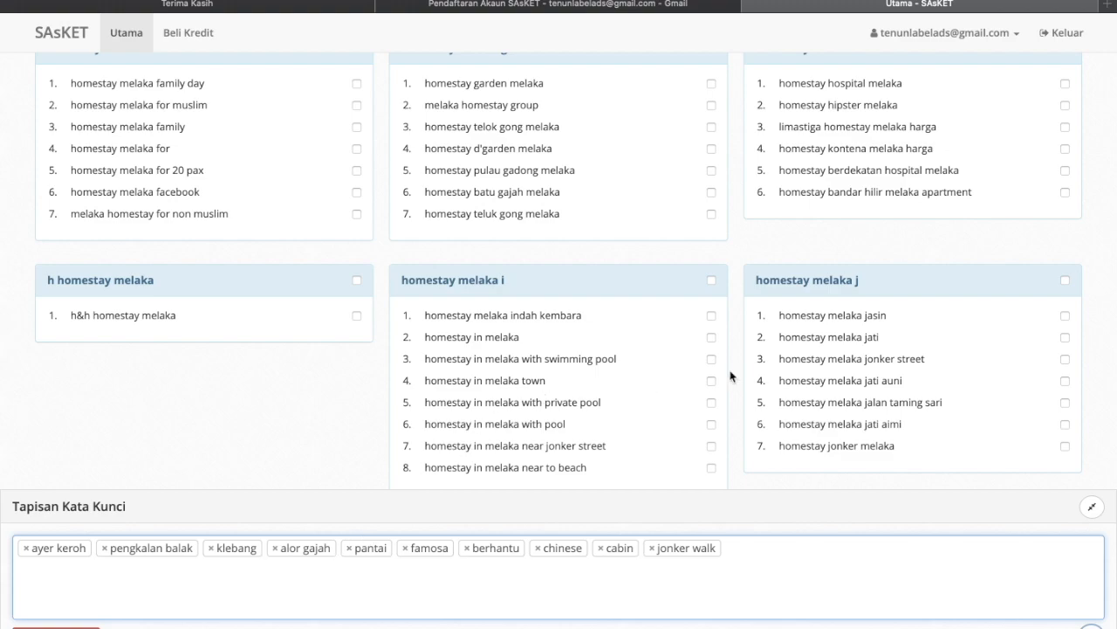
scroll(732, 375, down, 2)
scroll(818, 314, down, 3)
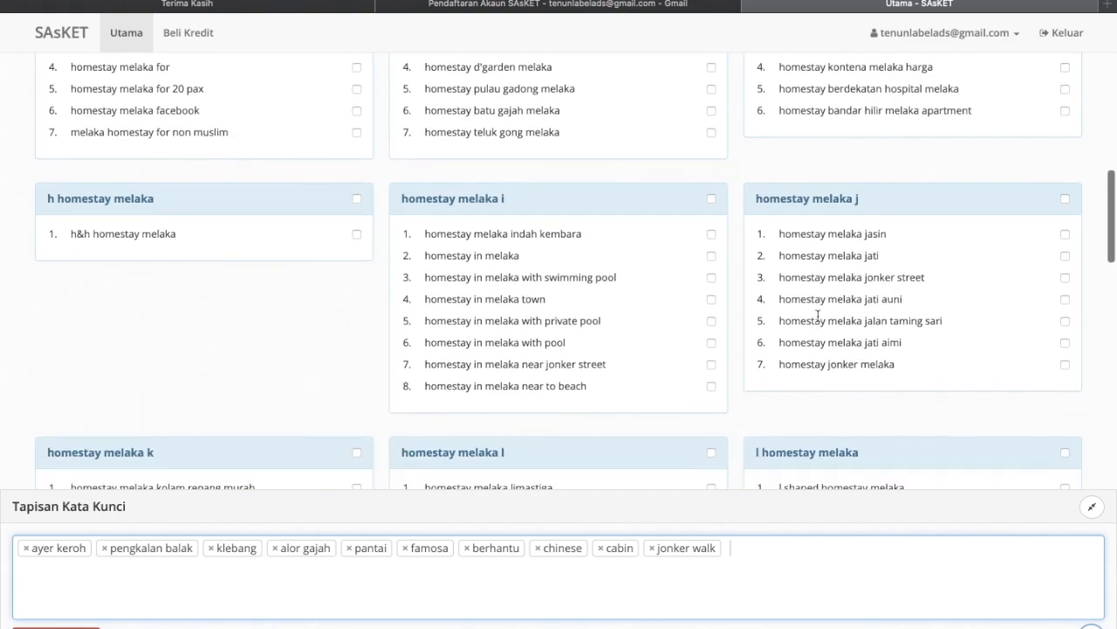
scroll(818, 314, down, 5)
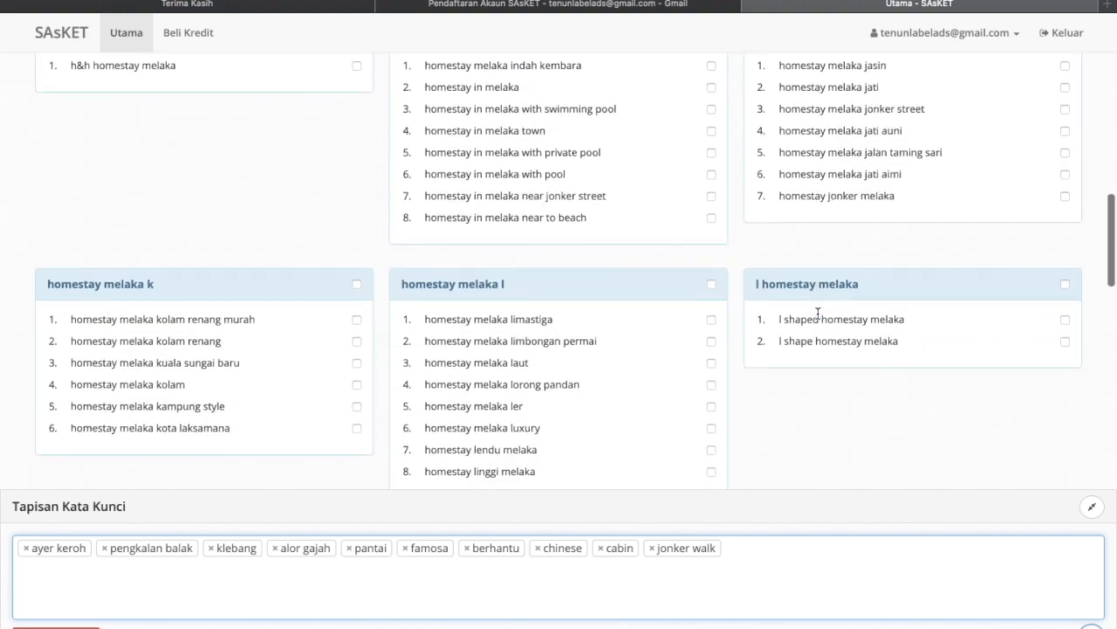
scroll(432, 355, down, 2)
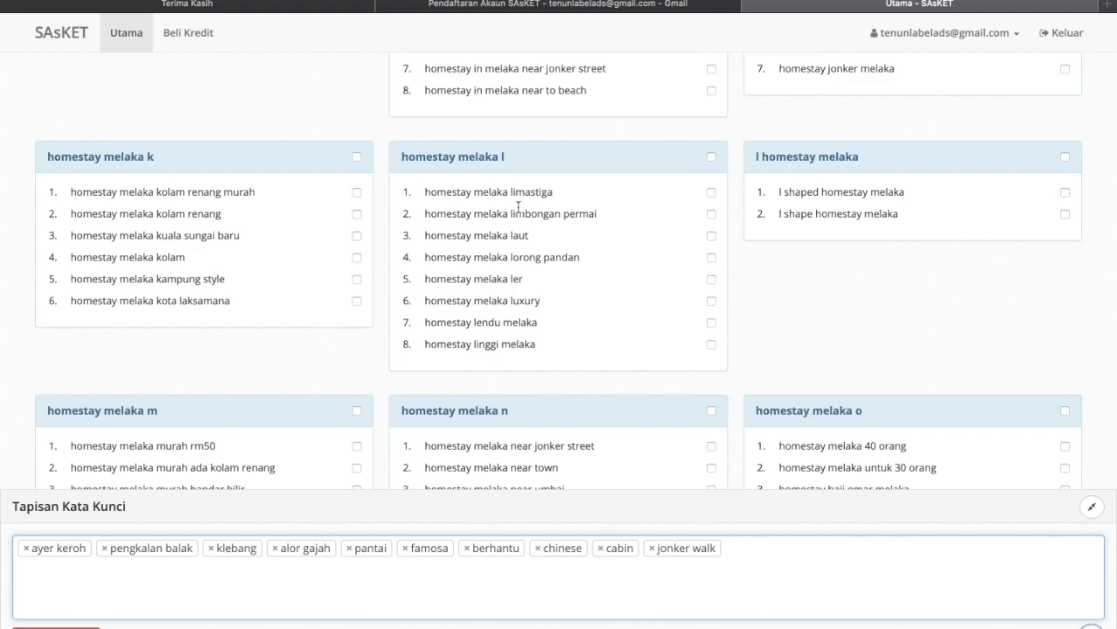
scroll(223, 241, down, 5)
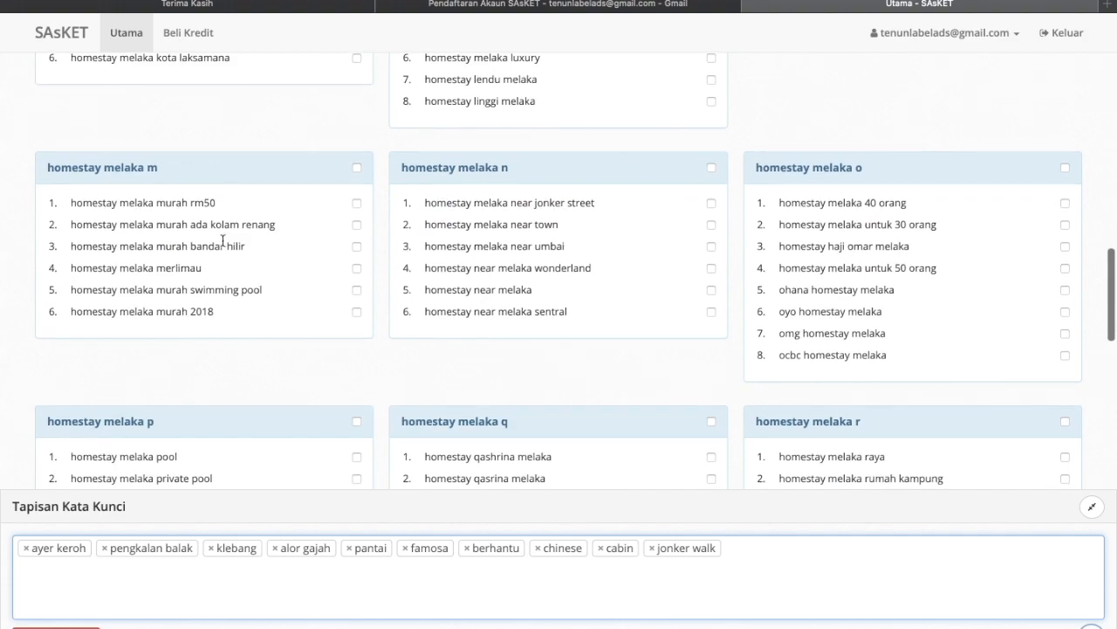
scroll(340, 305, down, 2)
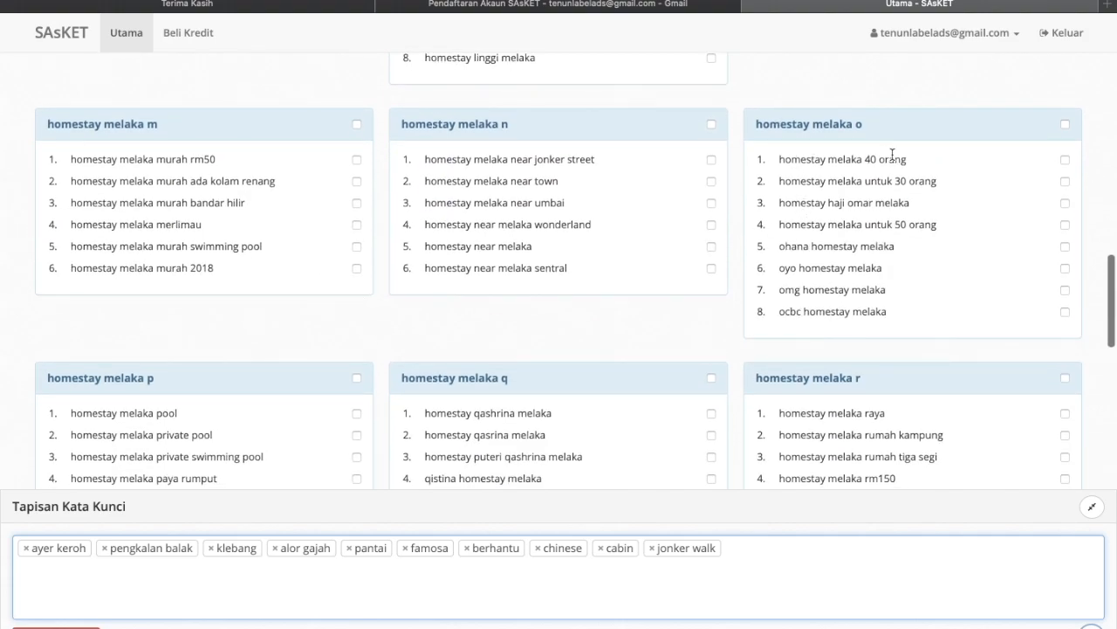
scroll(849, 265, down, 7)
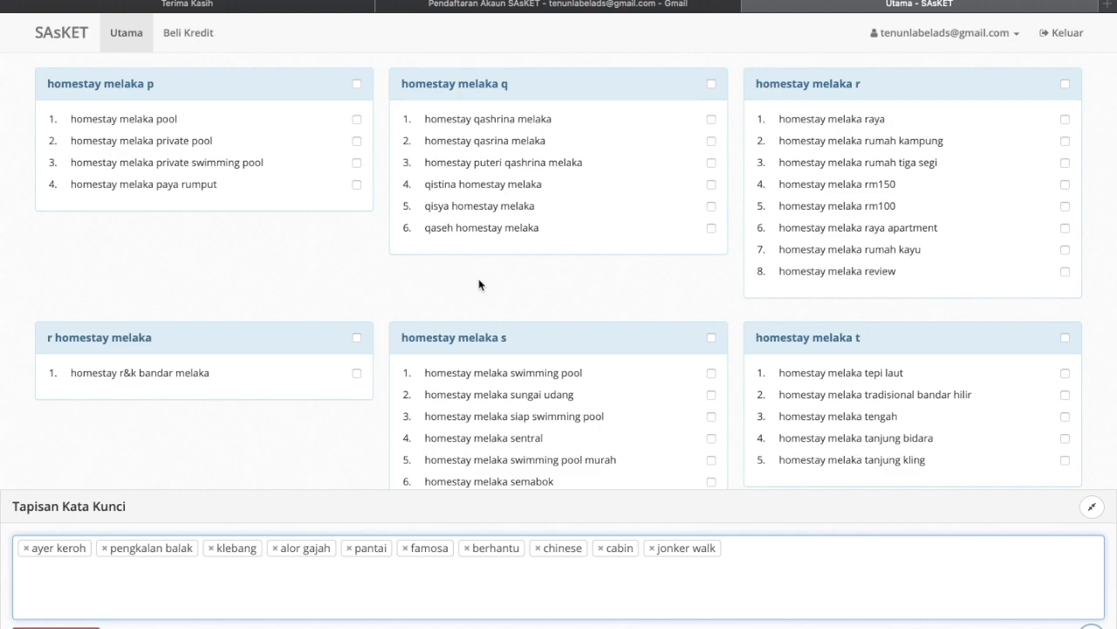
click(923, 254)
drag(923, 254, 798, 248)
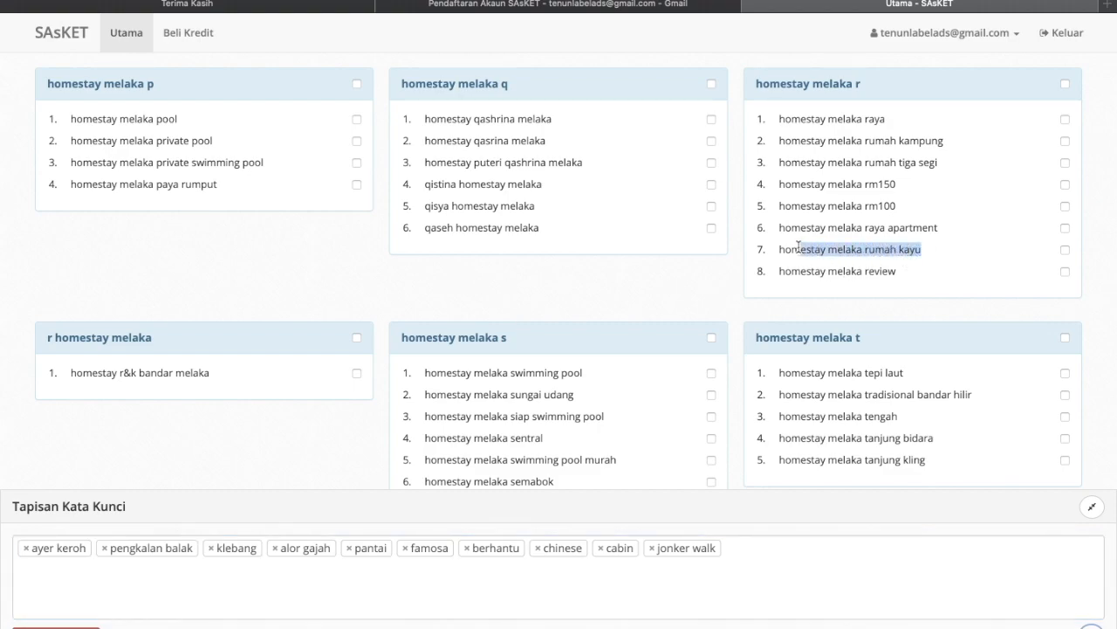
click(833, 248)
drag(925, 252, 906, 248)
click(780, 553)
text(kayu)
key(Return)
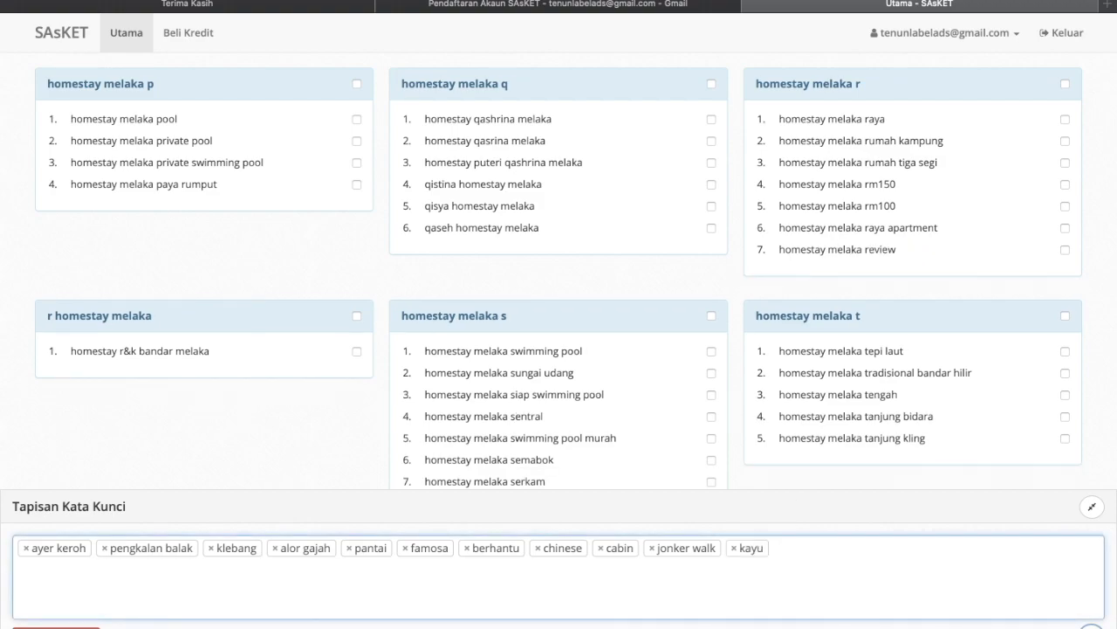
- Add laut as an excluded word, removing homestay melaka tepi laut
scroll(975, 445, down, 2)
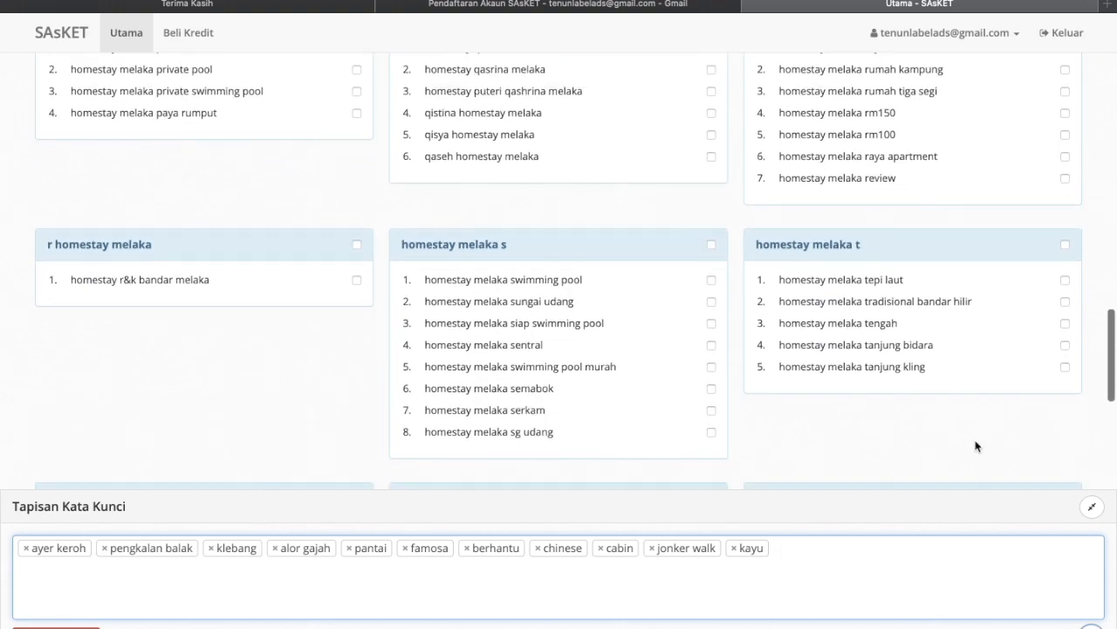
drag(910, 278, 875, 279)
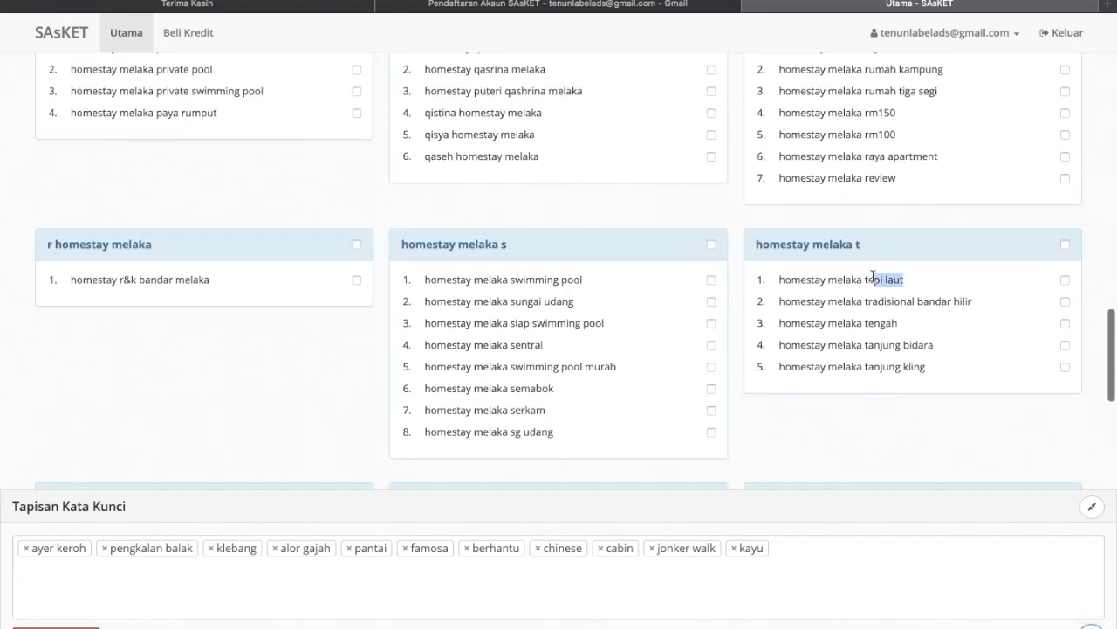
click(795, 550)
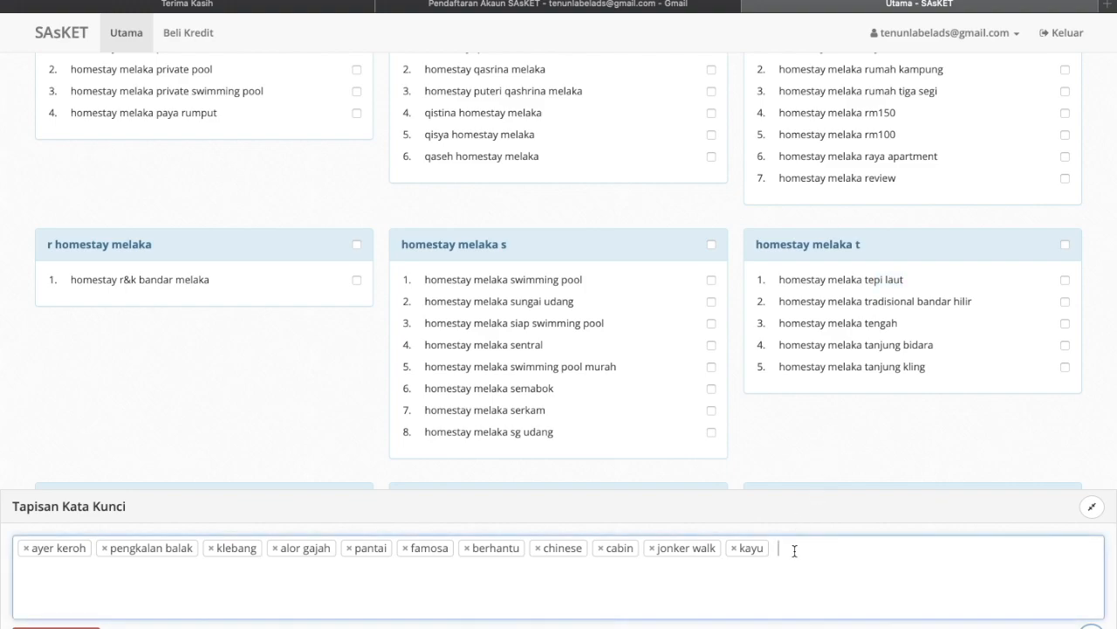
text(laut)
key(Return)
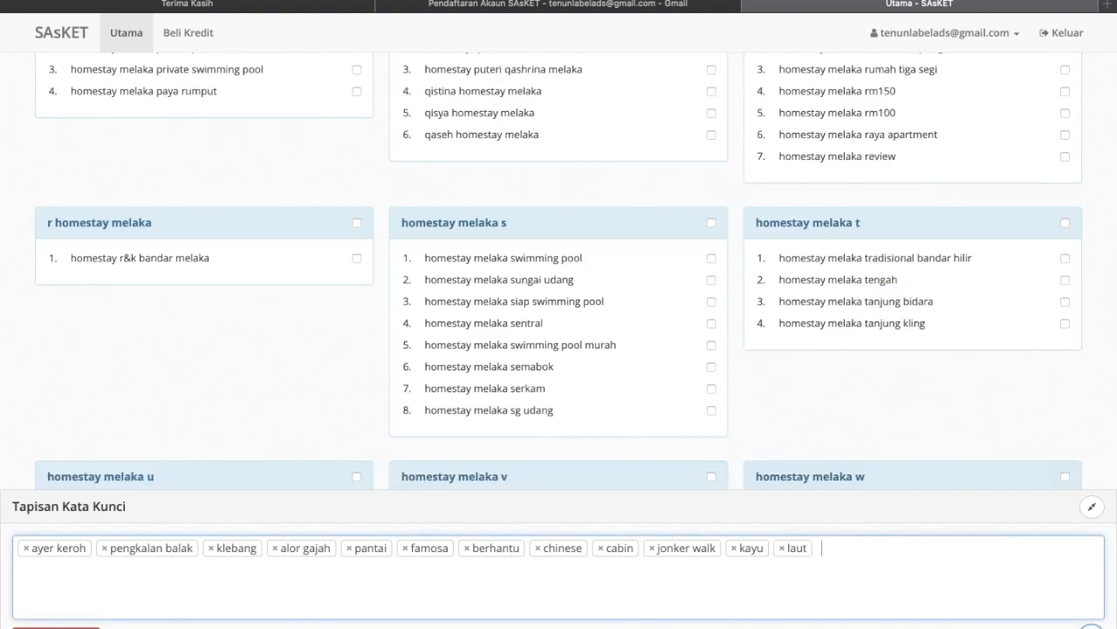
scroll(766, 449, down, 5)
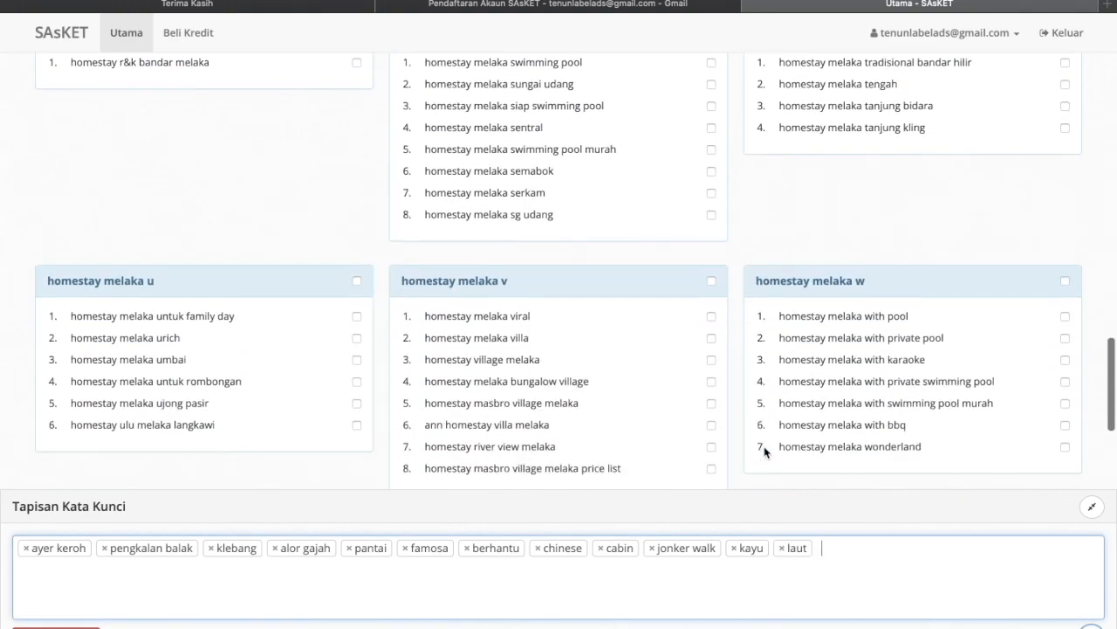
- Scroll to the last keyword groups through homestay melaka 9 and the Tekan untuk Bina Iklan AdWords button
scroll(764, 453, down, 2)
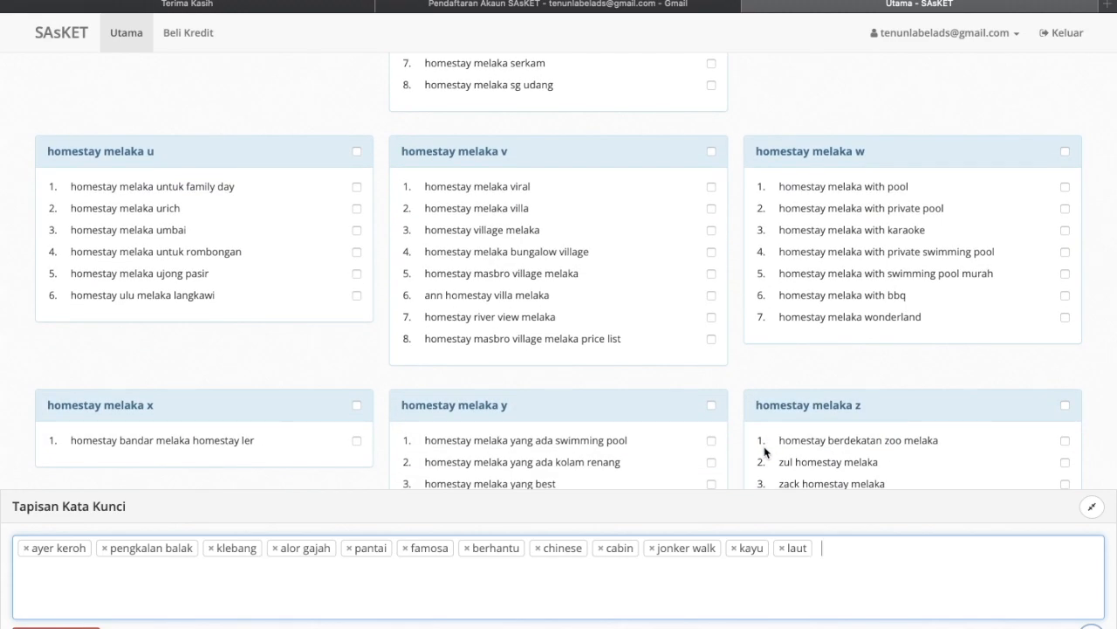
scroll(765, 451, down, 1)
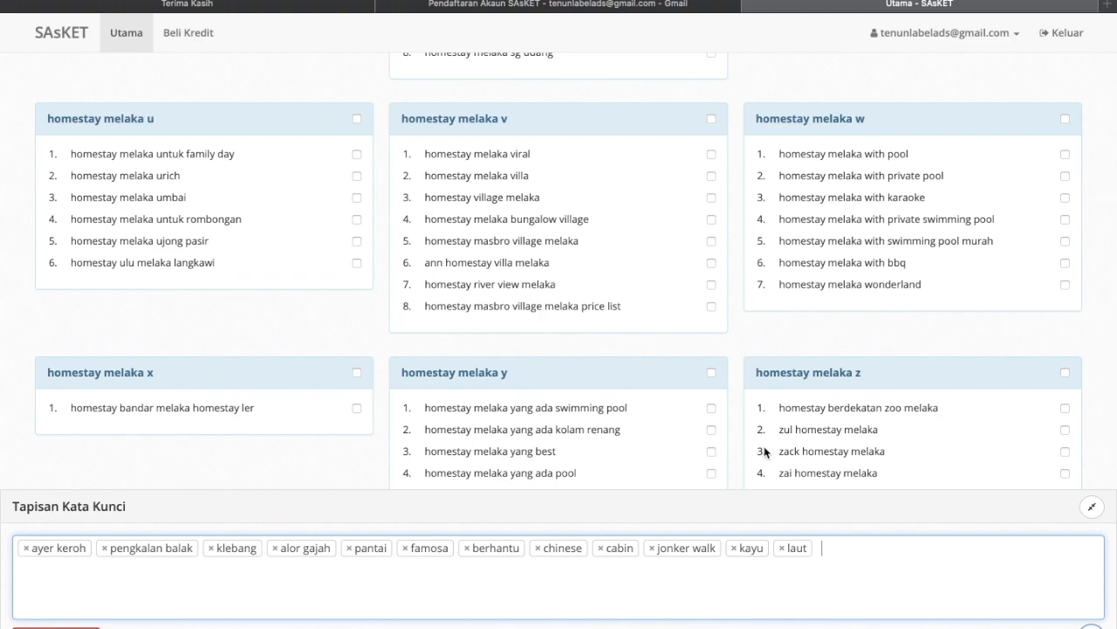
scroll(765, 452, down, 5)
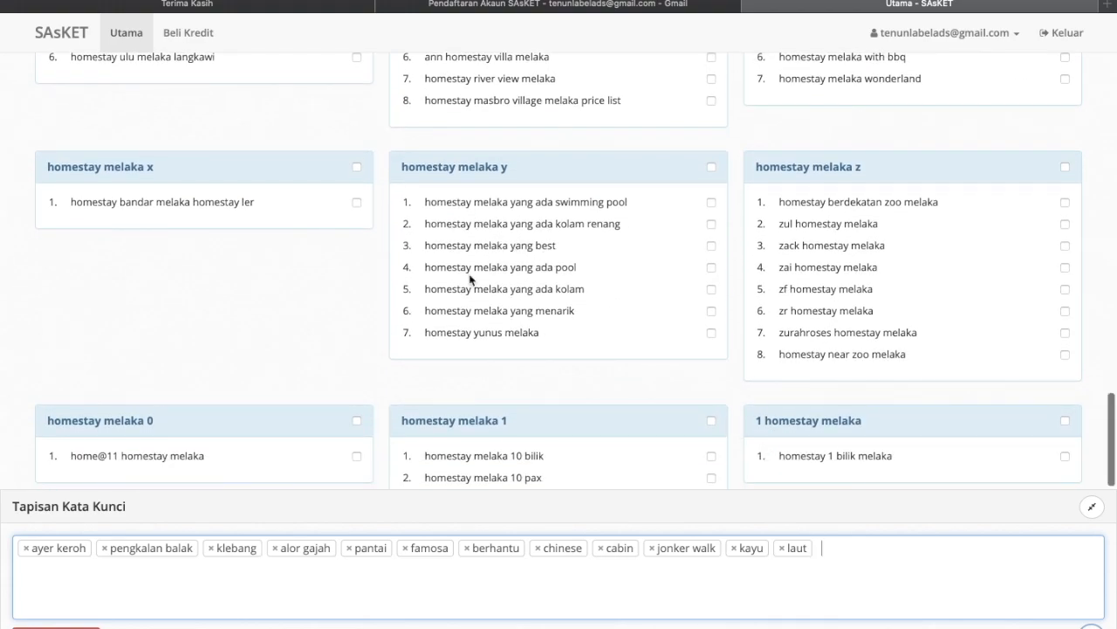
scroll(470, 277, up, 1)
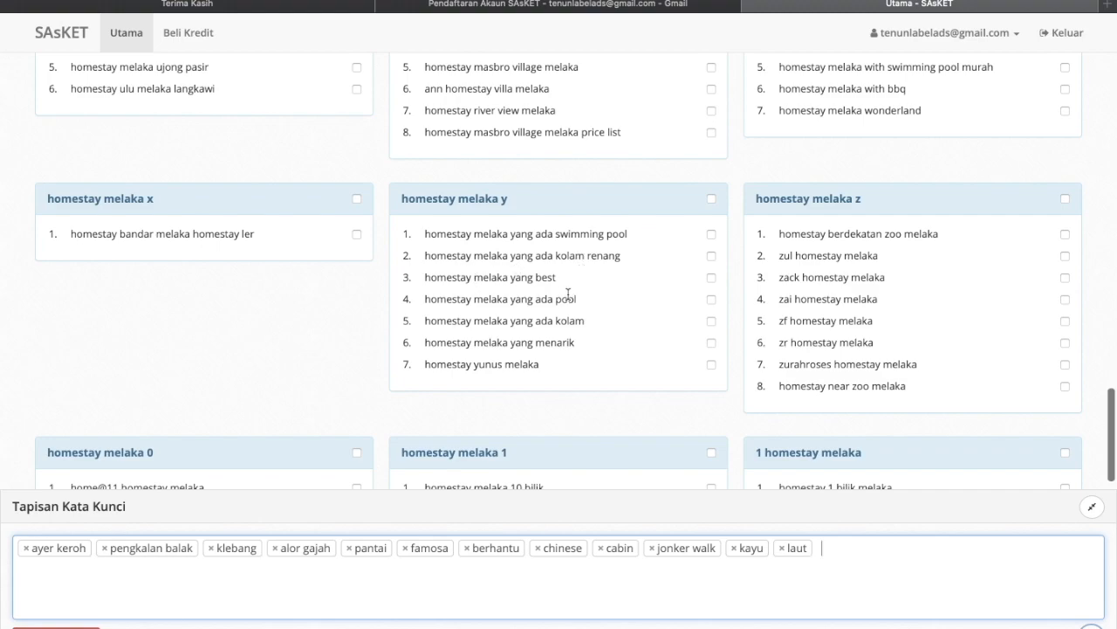
scroll(815, 316, up, 1)
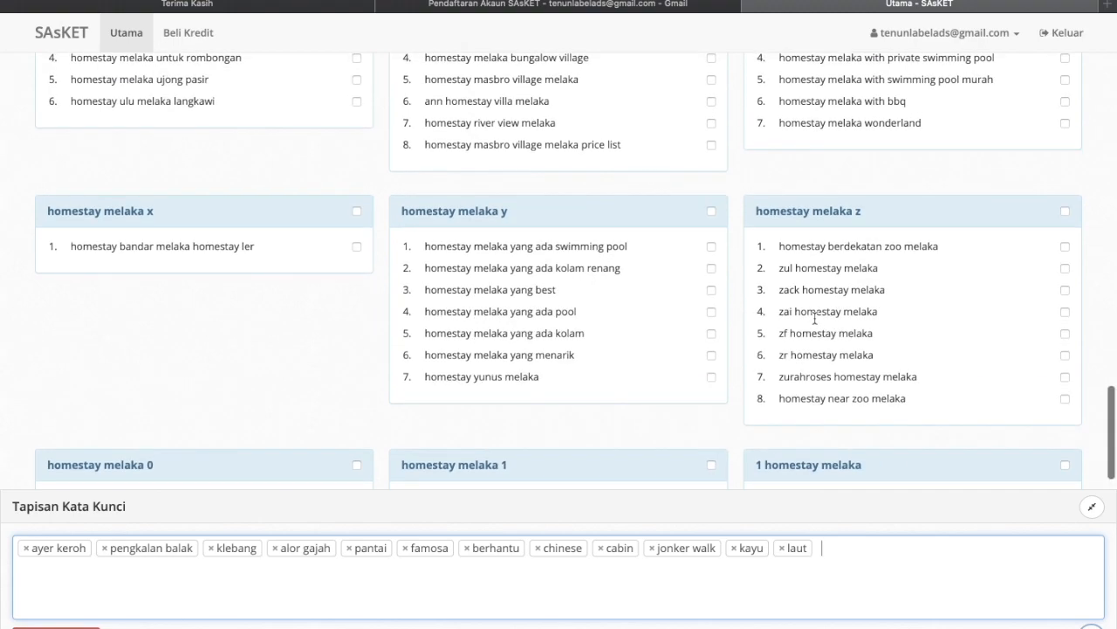
scroll(814, 322, down, 5)
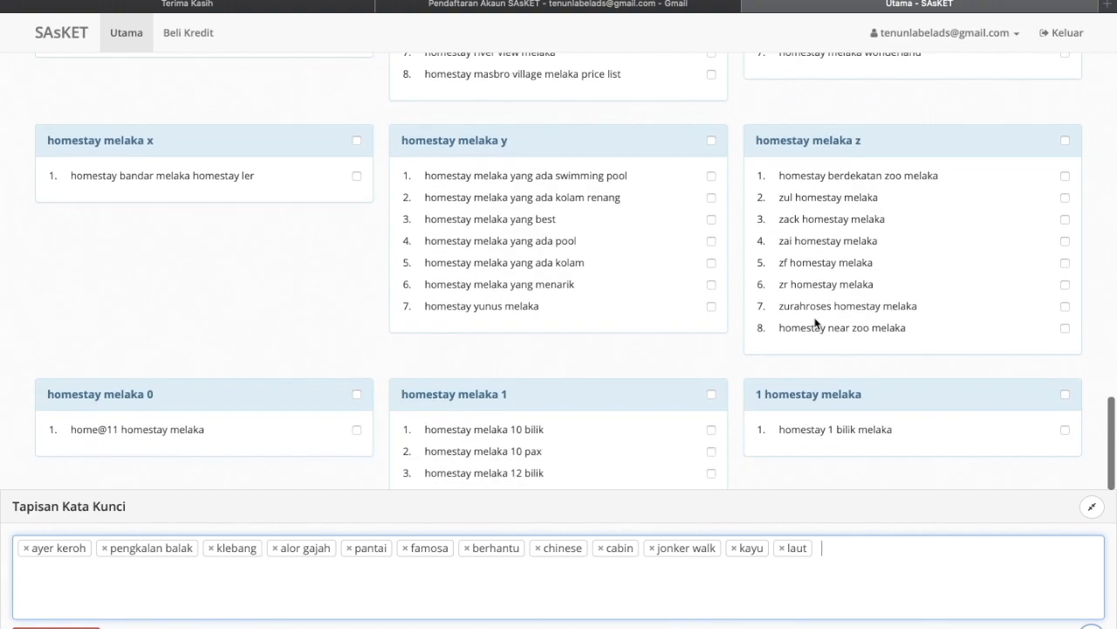
scroll(814, 321, down, 2)
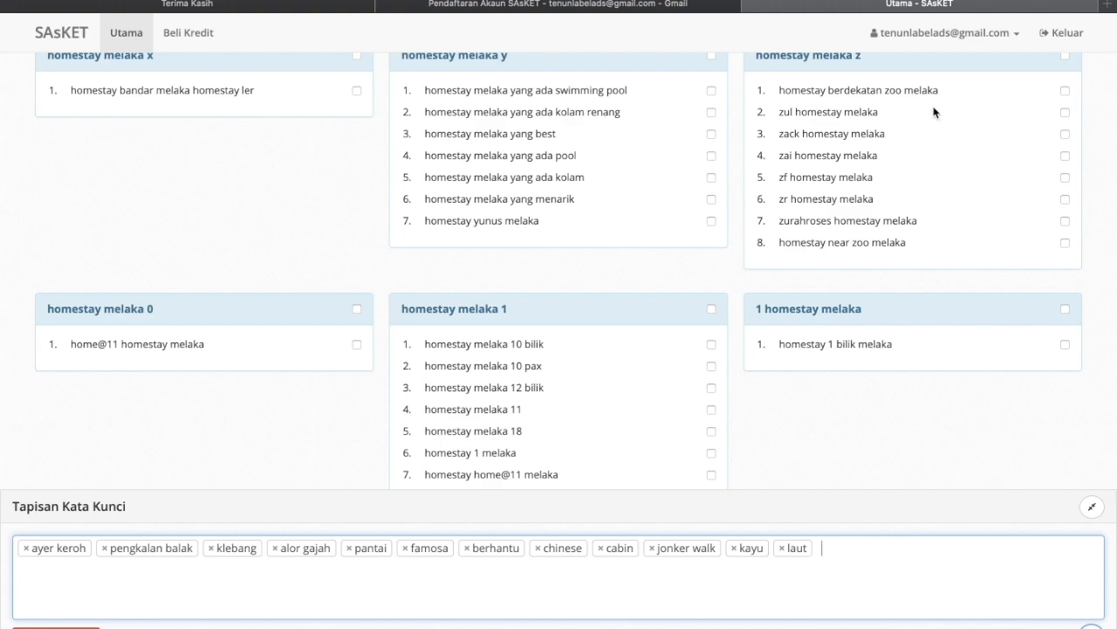
scroll(933, 111, down, 10)
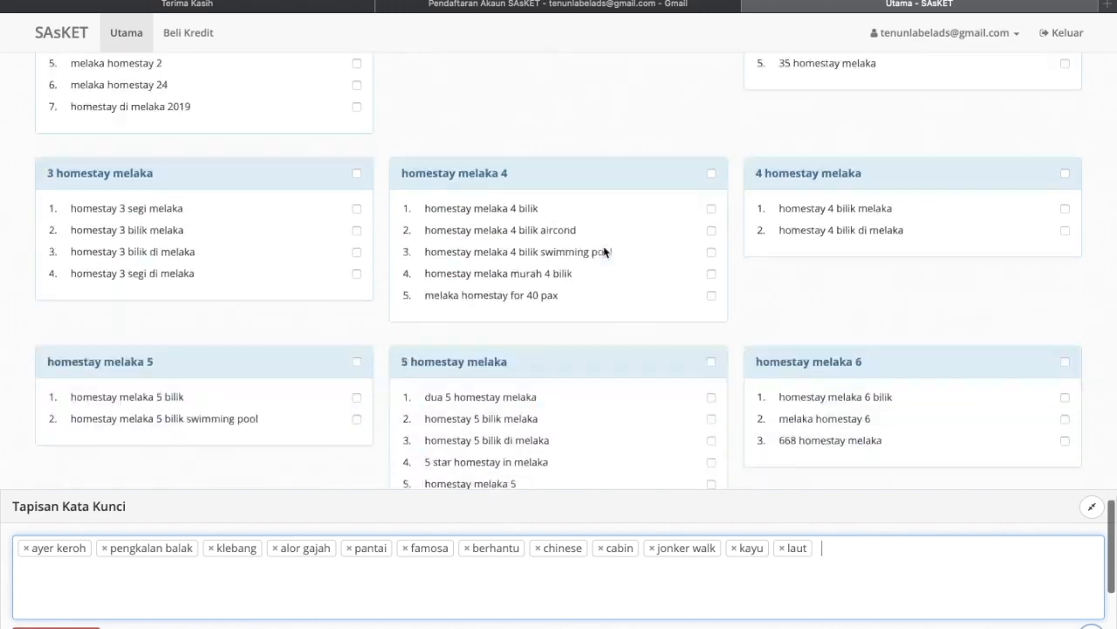
scroll(604, 252, down, 5)
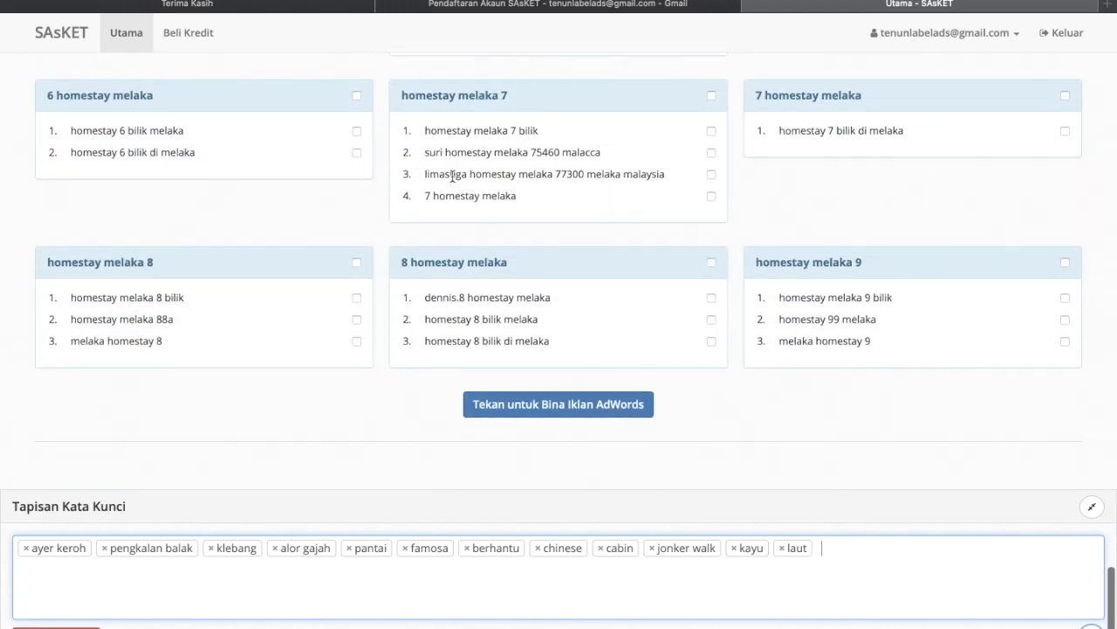
scroll(445, 200, down, 1)
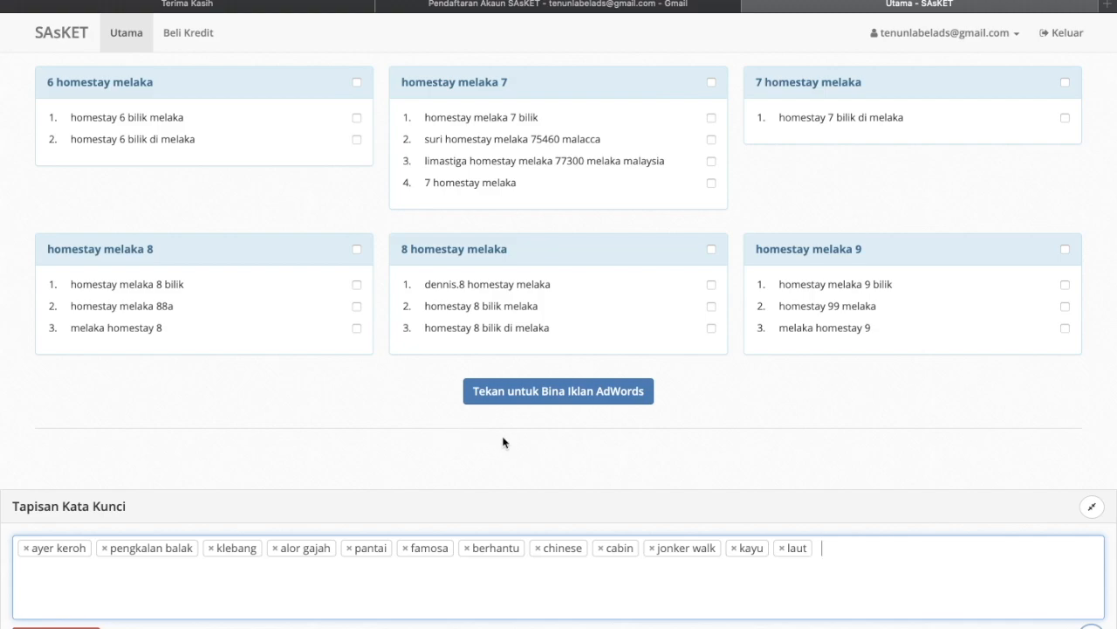
- Open the AdWords ad builder and scroll to the Senarai Kata Kunci Pilihan lists
click(551, 401)
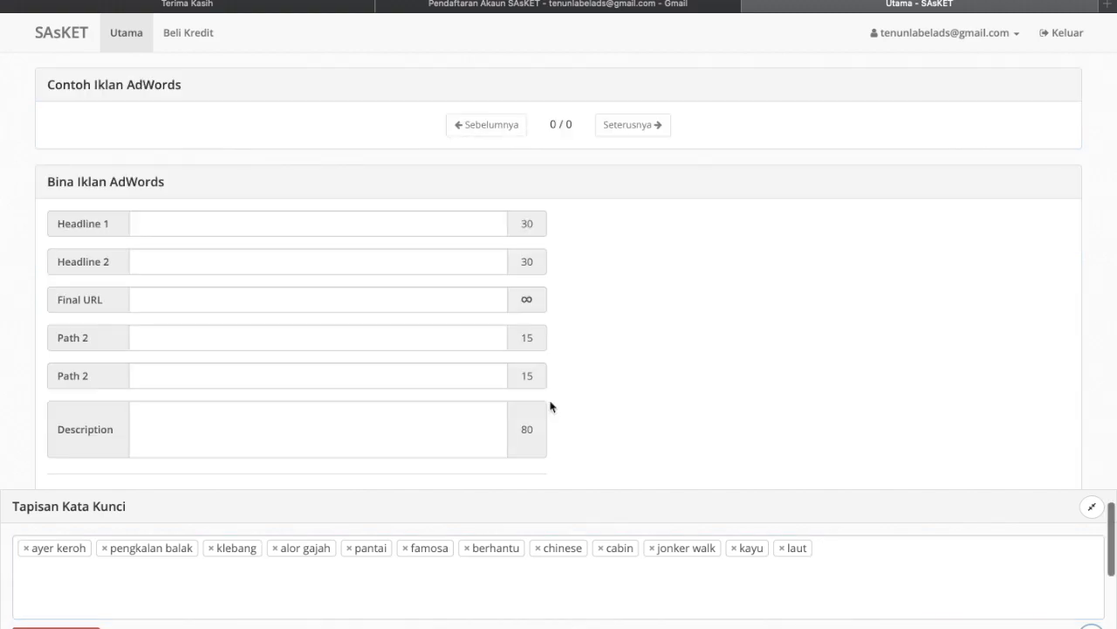
scroll(551, 407, up, 3)
scroll(550, 407, down, 5)
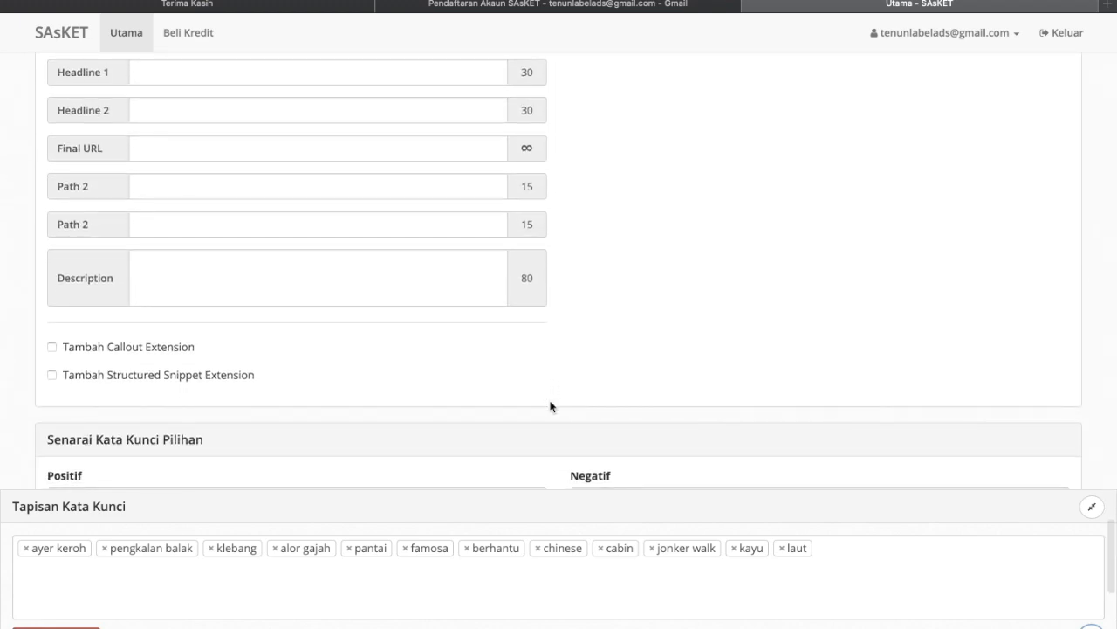
scroll(551, 407, up, 1)
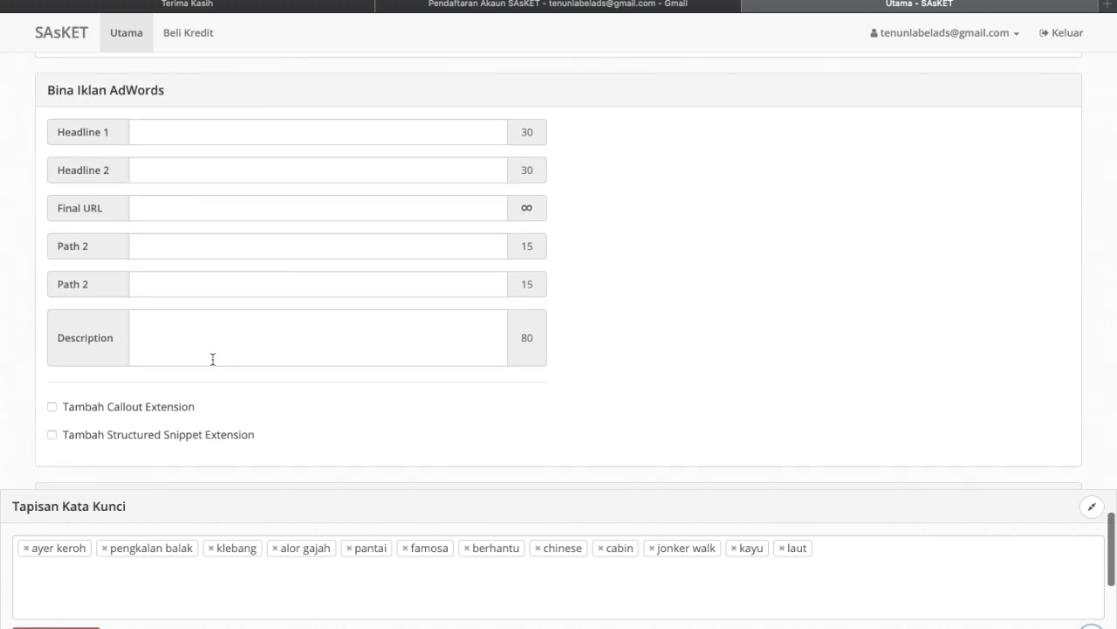
scroll(503, 454, down, 1)
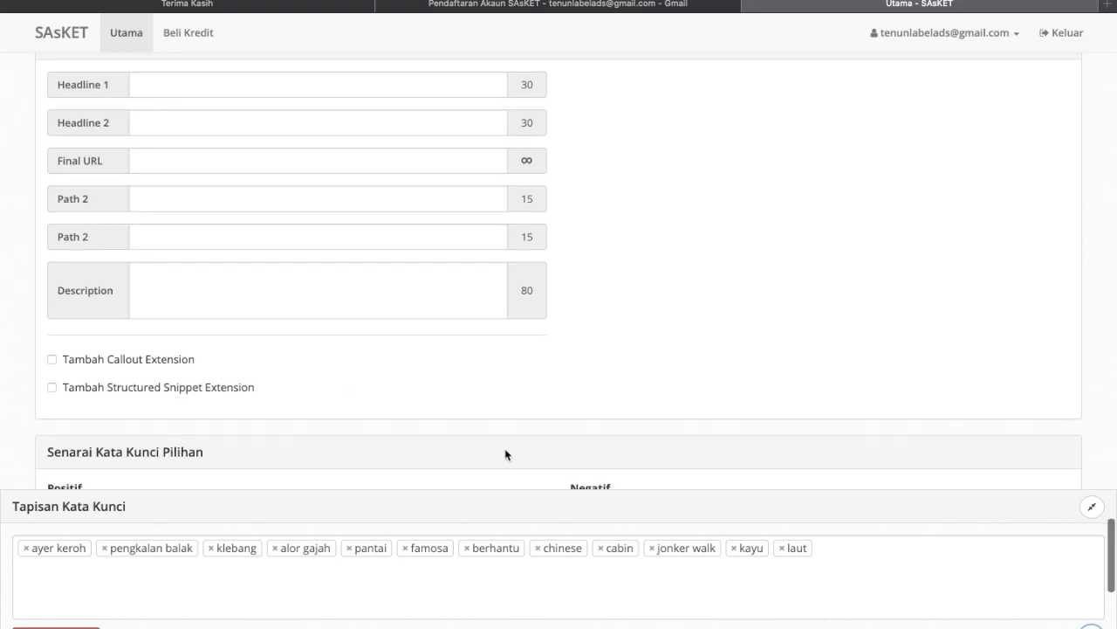
scroll(558, 395, down, 2)
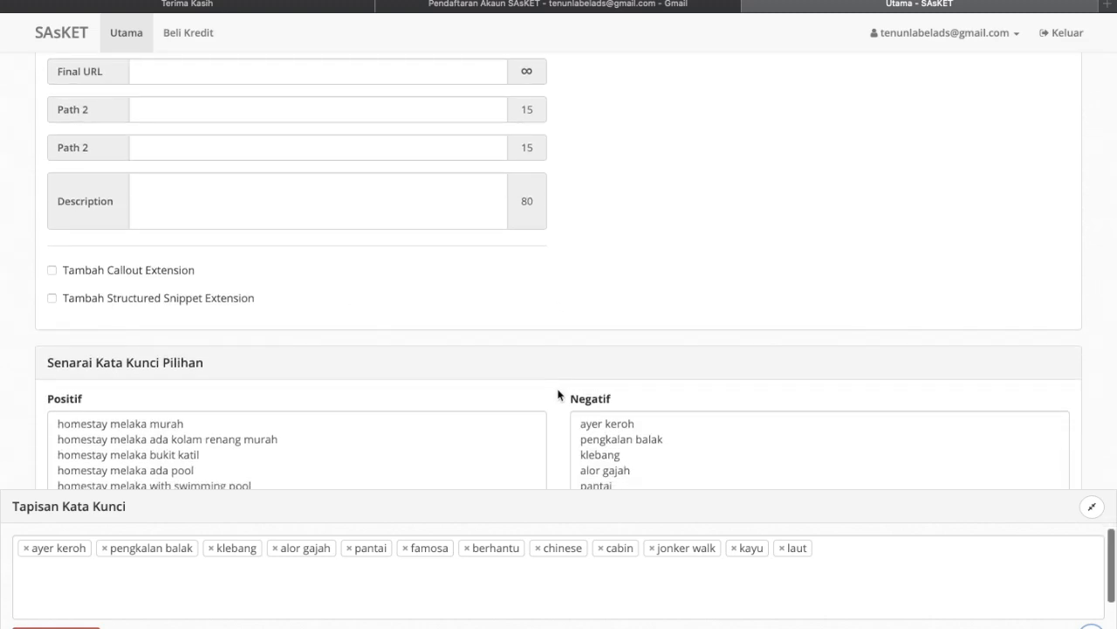
scroll(558, 391, down, 3)
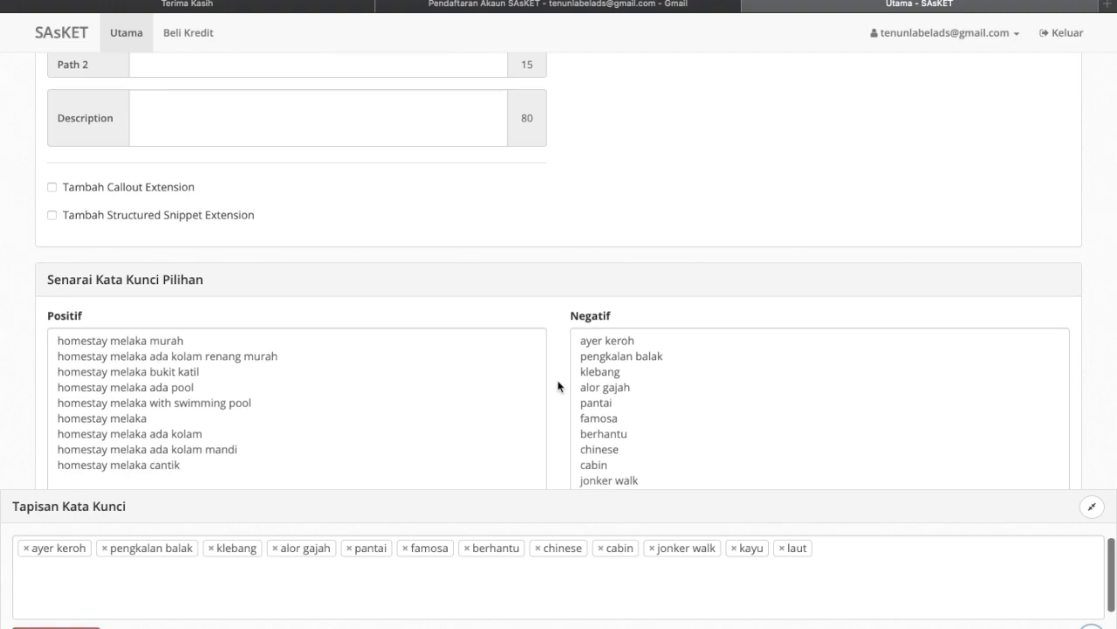
scroll(559, 386, down, 2)
scroll(558, 386, down, 1)
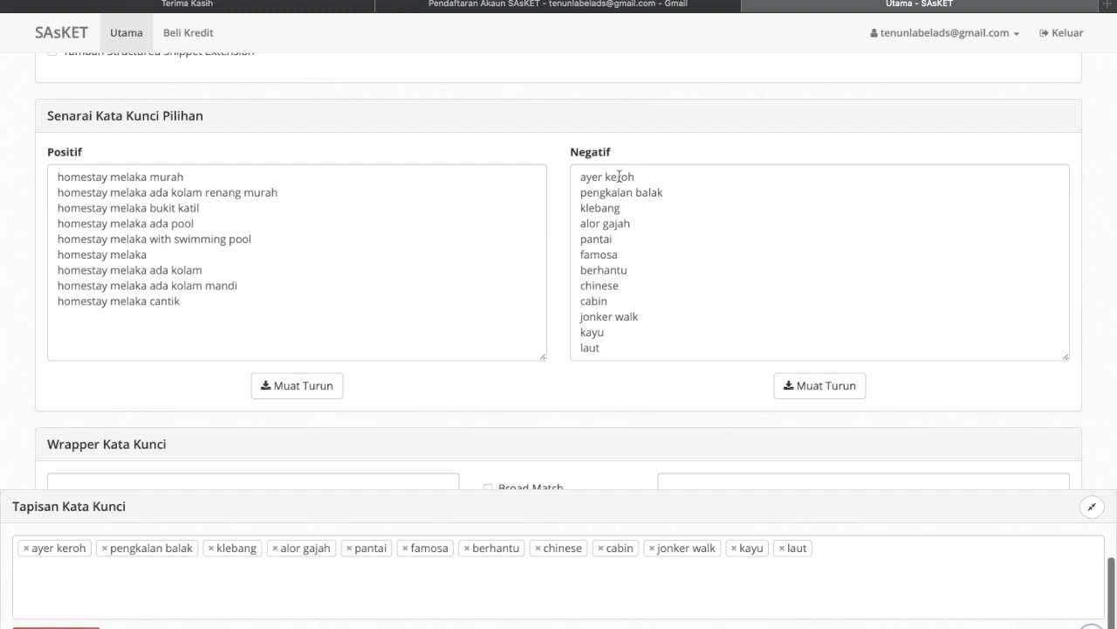
scroll(648, 280, down, 2)
scroll(648, 280, up, 1)
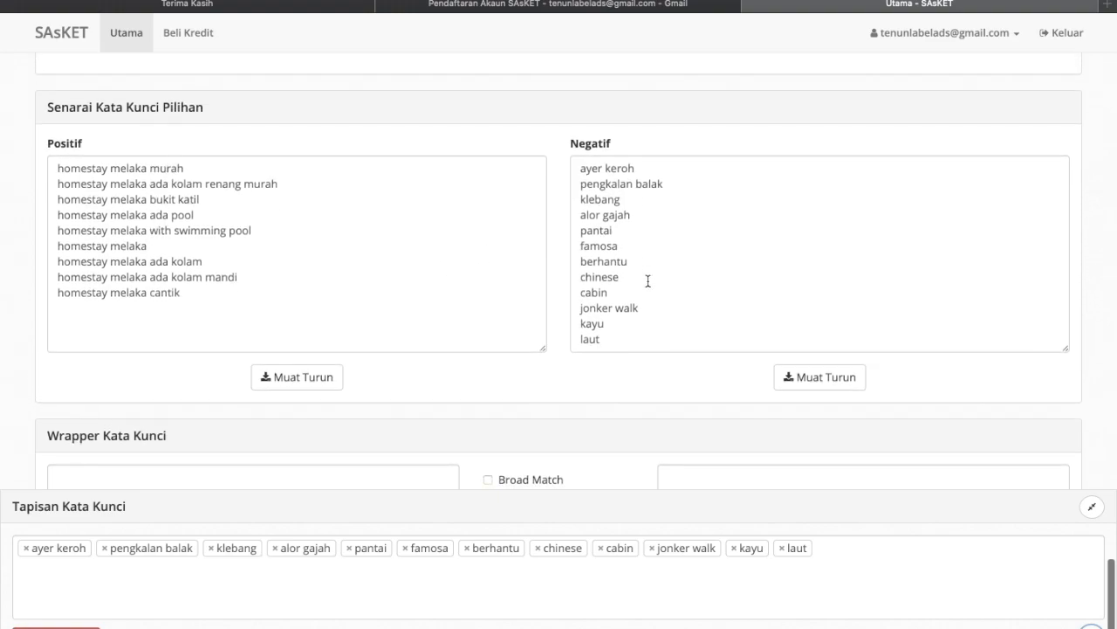
- Download the Positif keyword list, then return to the filtered results
click(320, 384)
scroll(459, 328, down, 1)
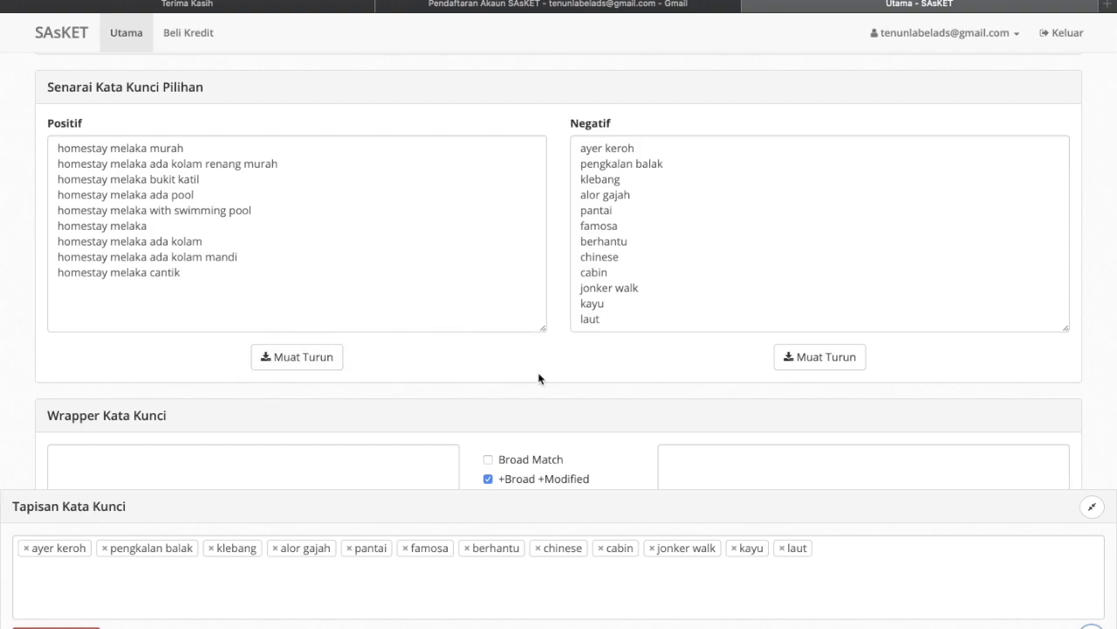
scroll(538, 379, up, 2)
scroll(538, 378, down, 6)
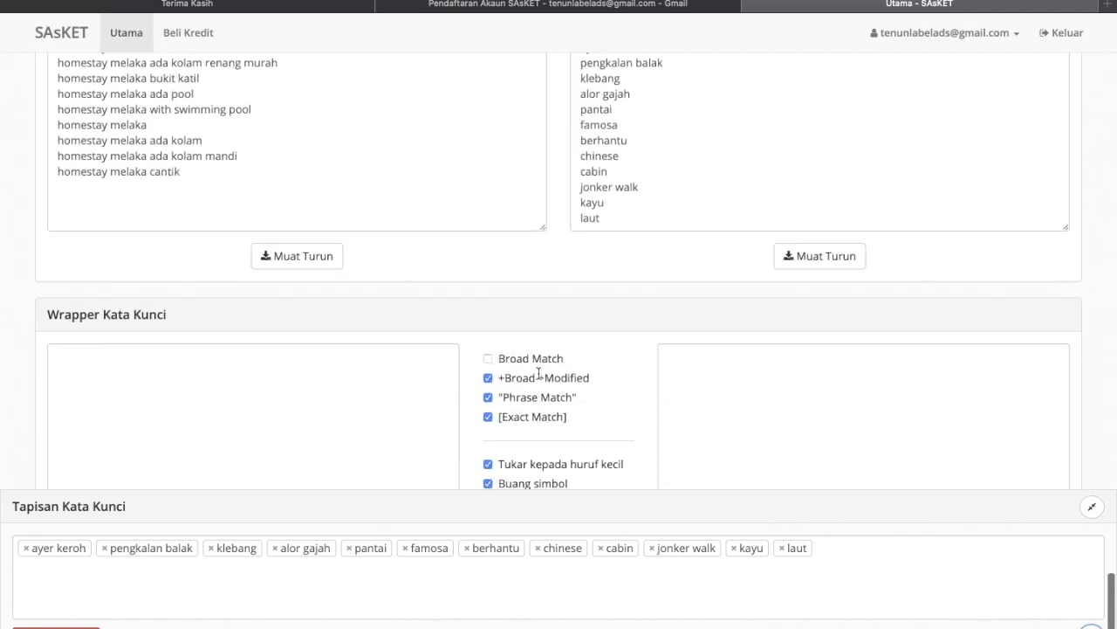
scroll(539, 374, up, 20)
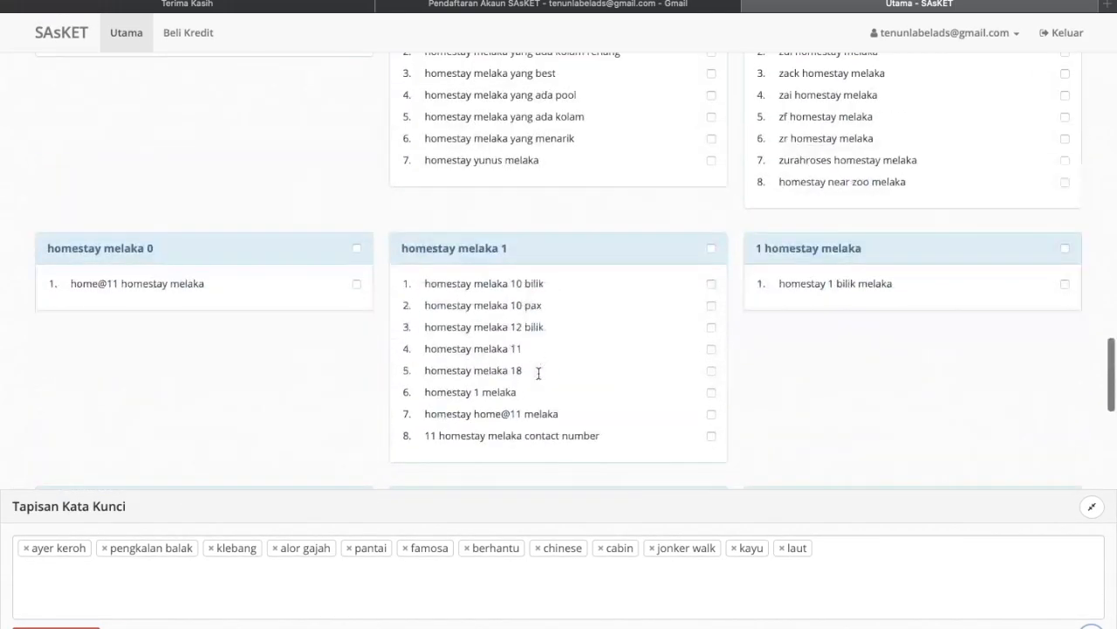
- Replace the old homestay melaka search term with kl car rental
scroll(539, 374, up, 15)
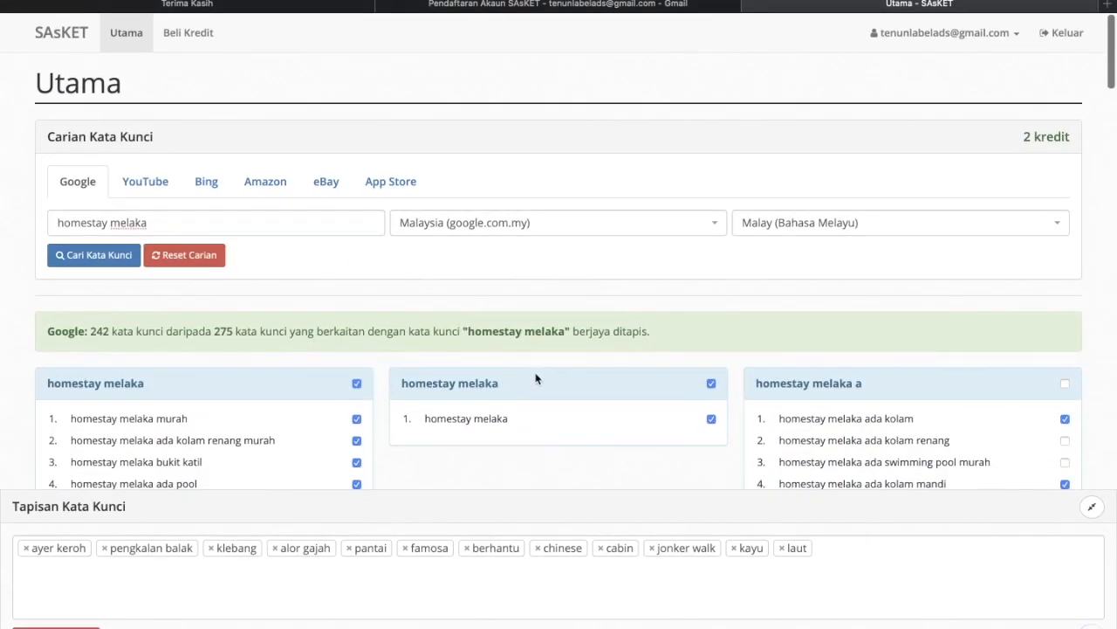
triple_click(157, 220)
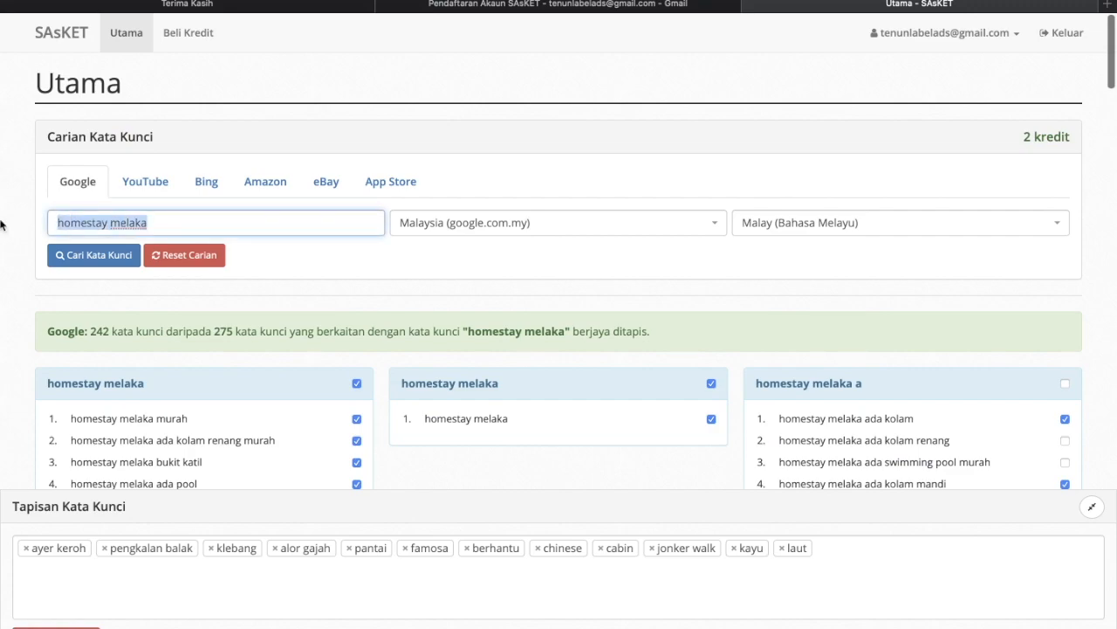
mouse_move(2, 226)
key(BackSpace)
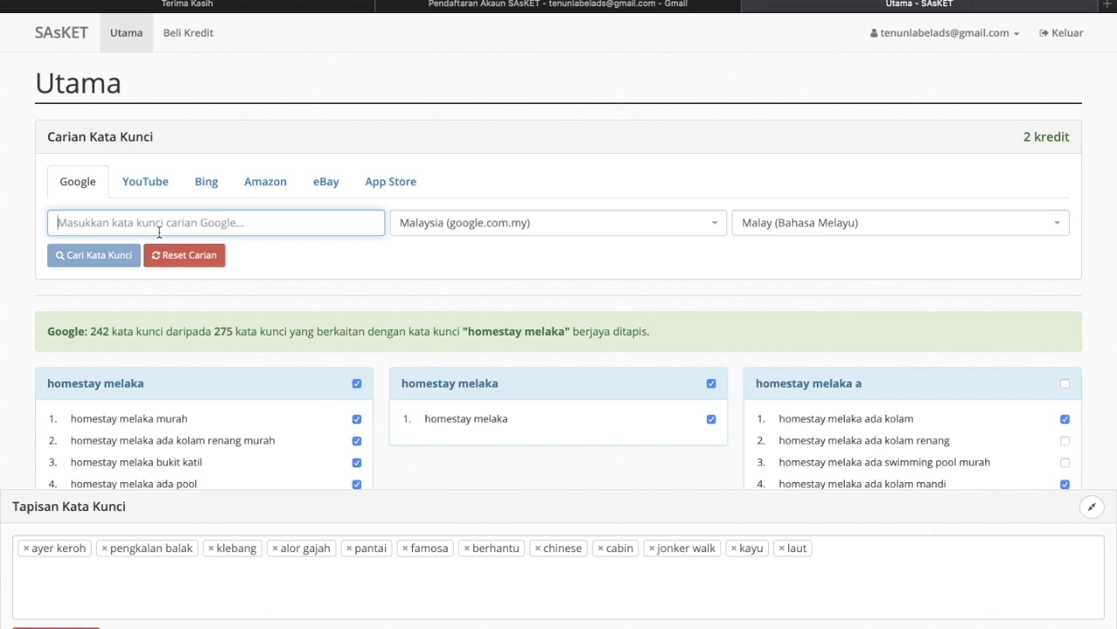
text(kl car rental)
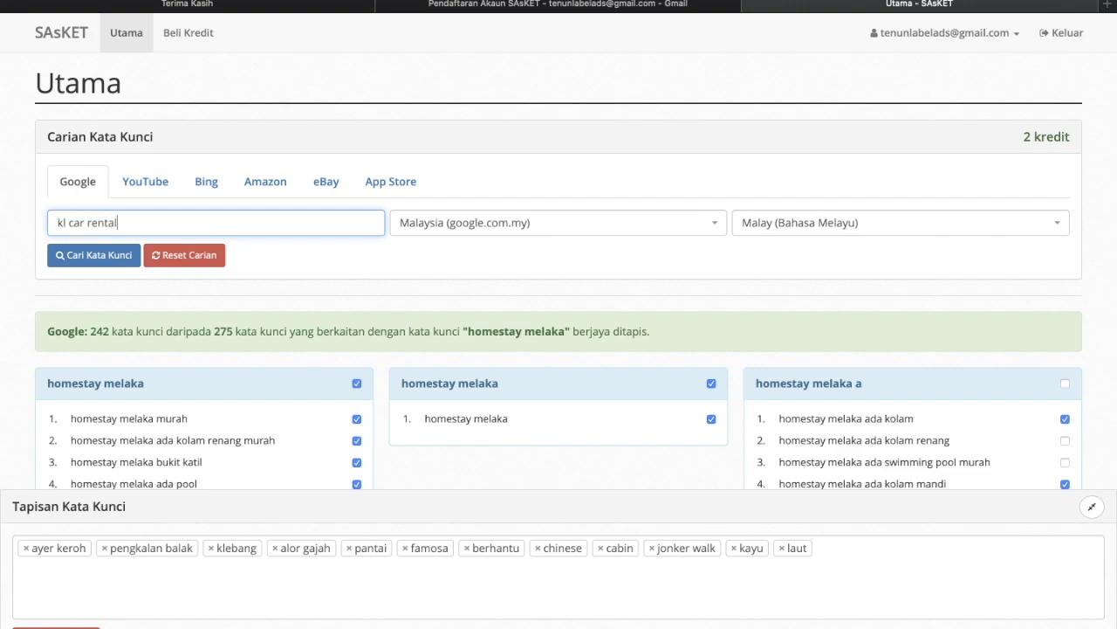
- Set the target country to United States (google.com)
click(487, 222)
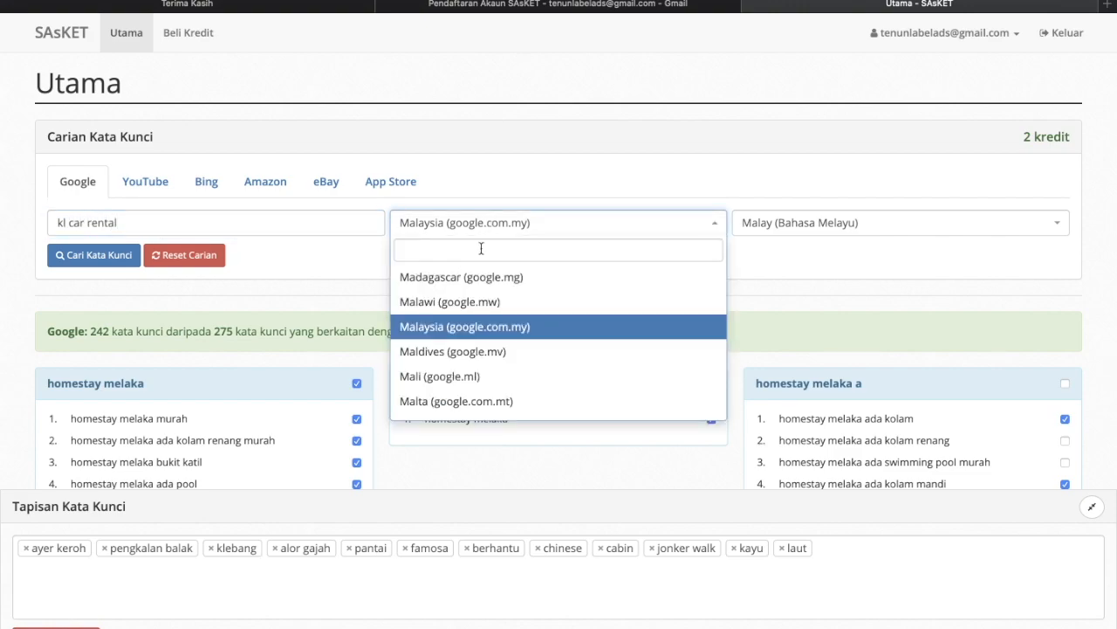
click(485, 336)
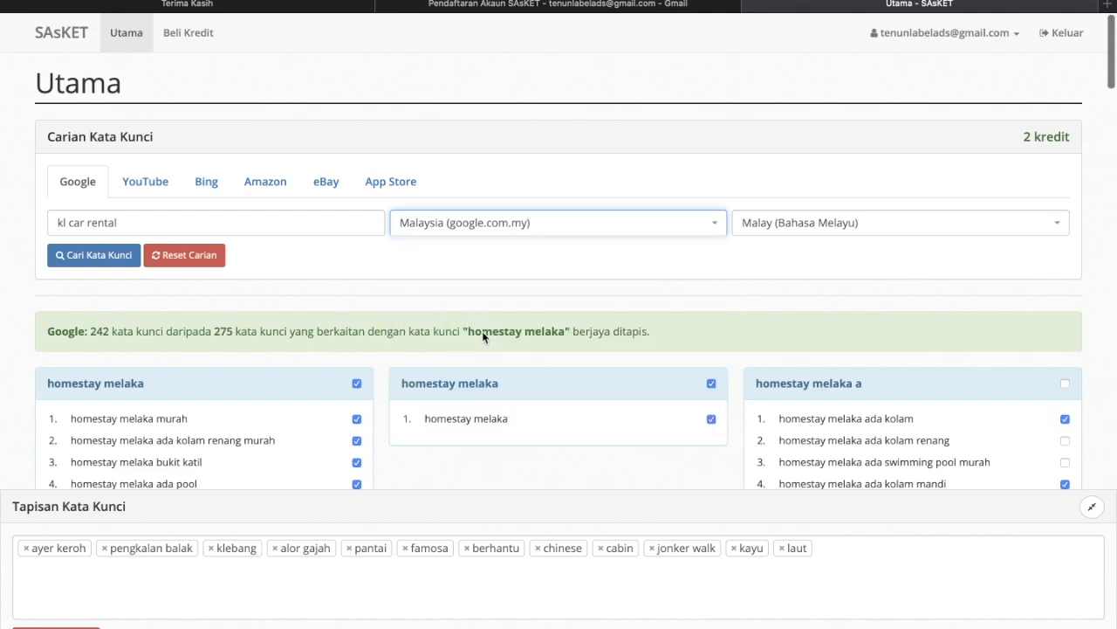
click(827, 234)
click(631, 225)
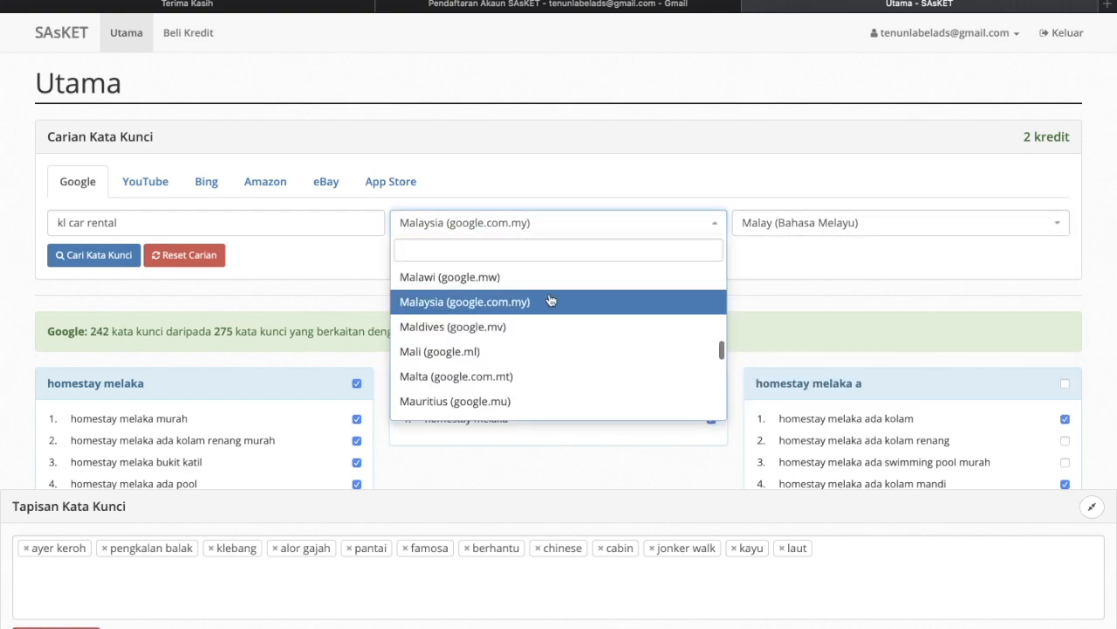
scroll(549, 302, down, 1)
scroll(550, 301, down, 3)
scroll(548, 300, up, 5)
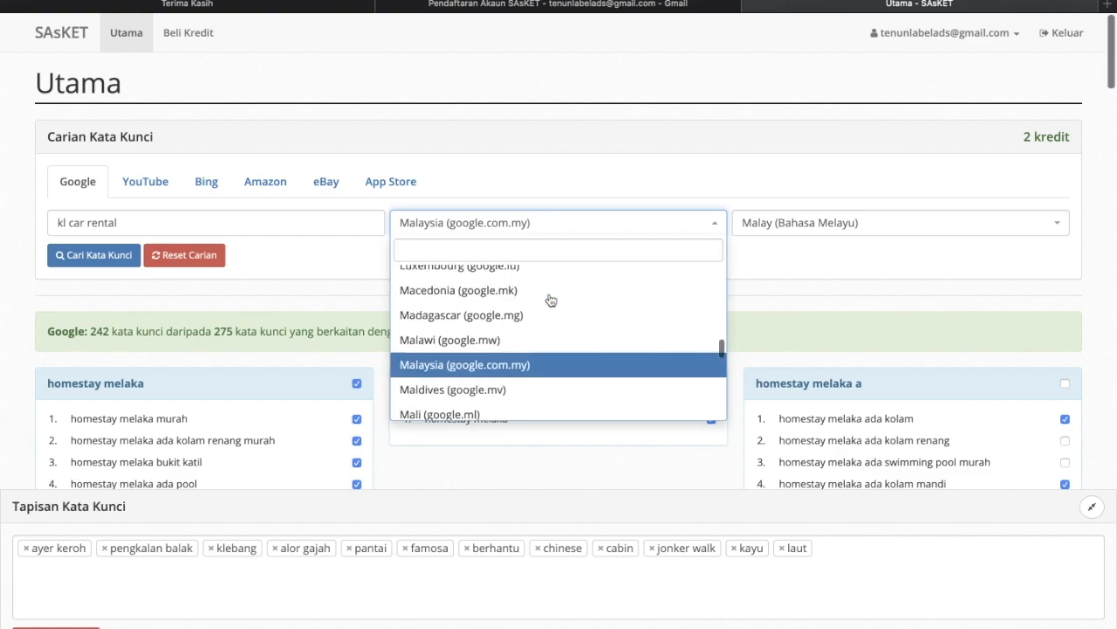
text(unit)
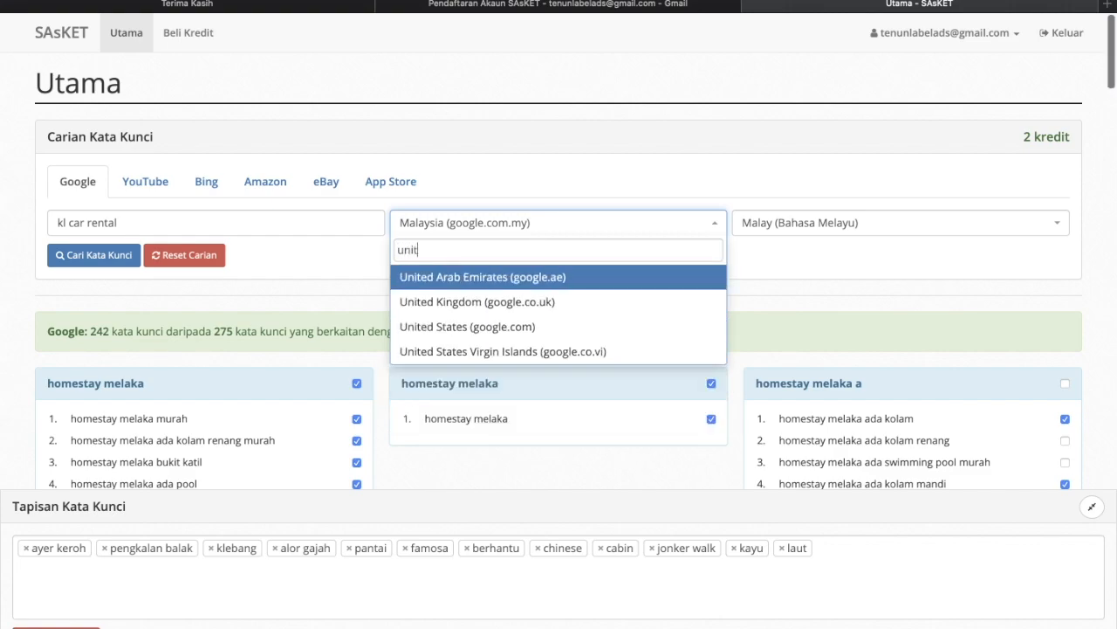
click(515, 325)
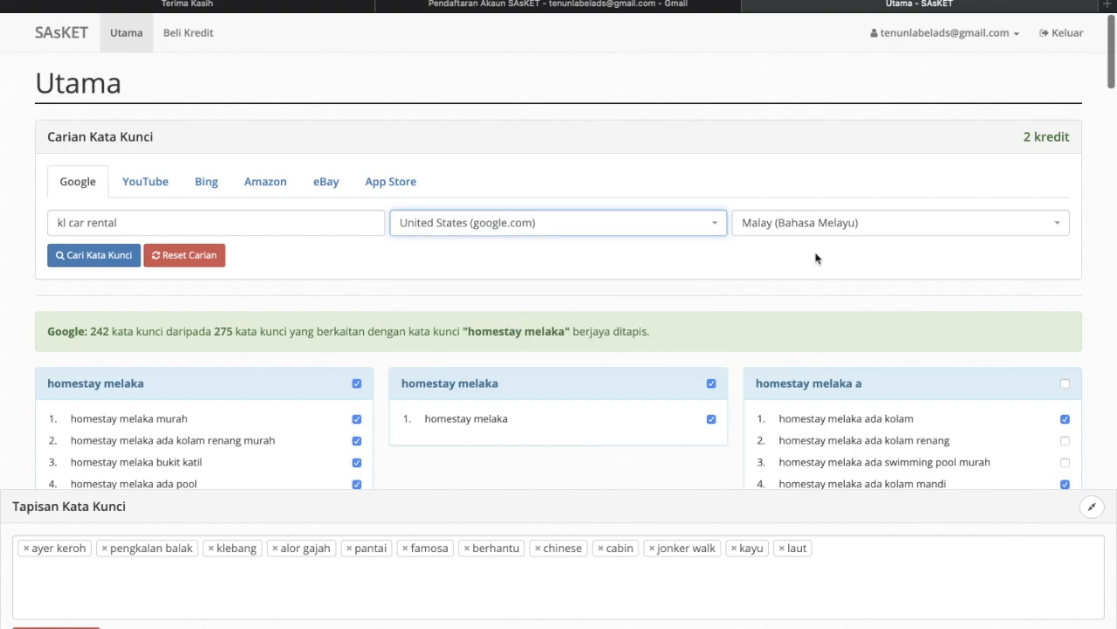
- Choose English as the search language and run the kl car rental search
click(838, 225)
text(englis)
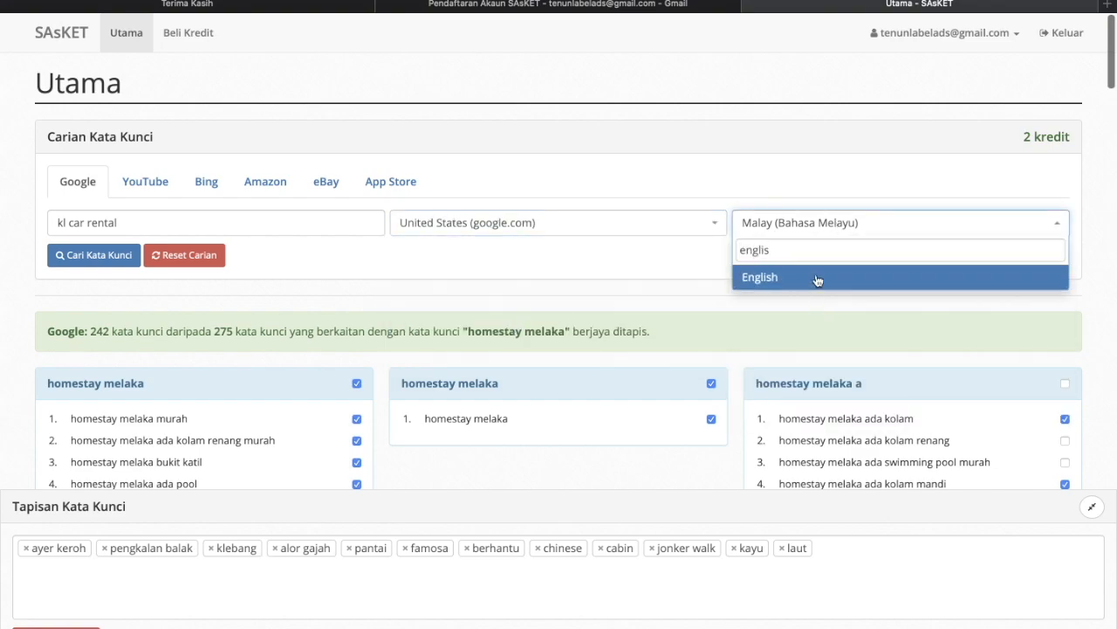
click(748, 278)
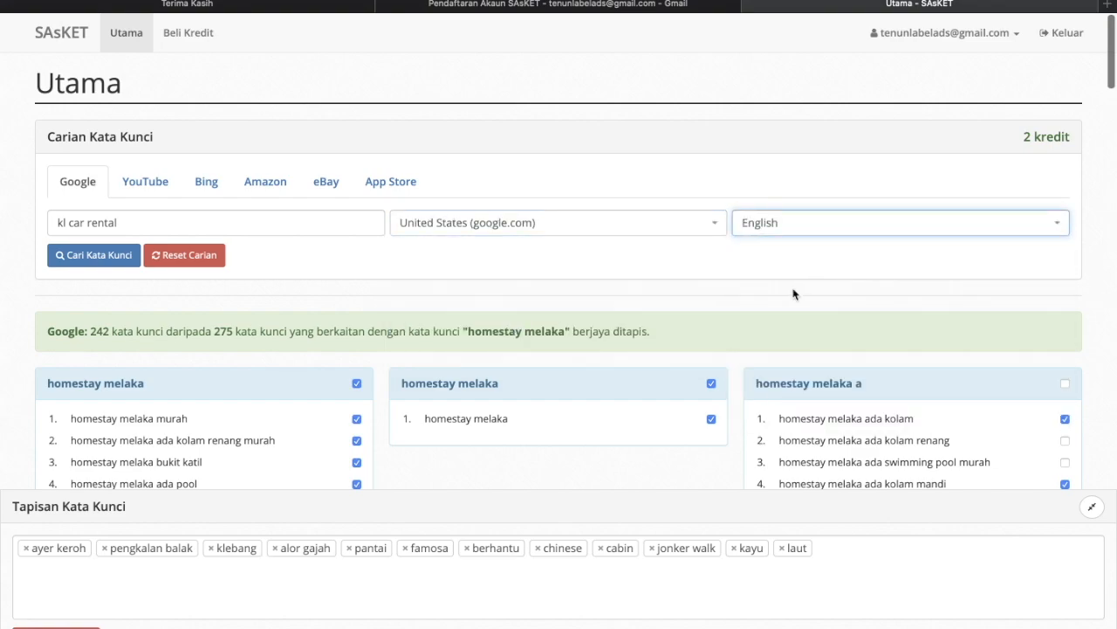
click(78, 263)
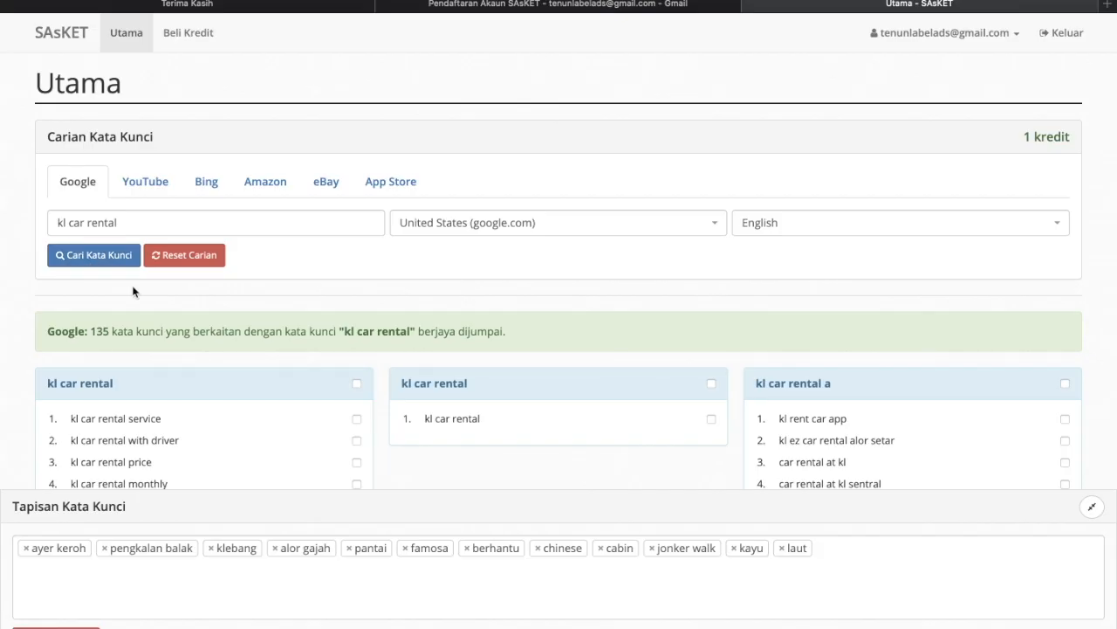
- Highlight the 135 keywords found and the remaining 1 kredit balance
drag(96, 331, 483, 316)
drag(1004, 141, 1070, 136)
click(1070, 135)
- Tick the kl car rental service, with driver and cheapest keywords, then clear the filter tags
scroll(689, 250, down, 3)
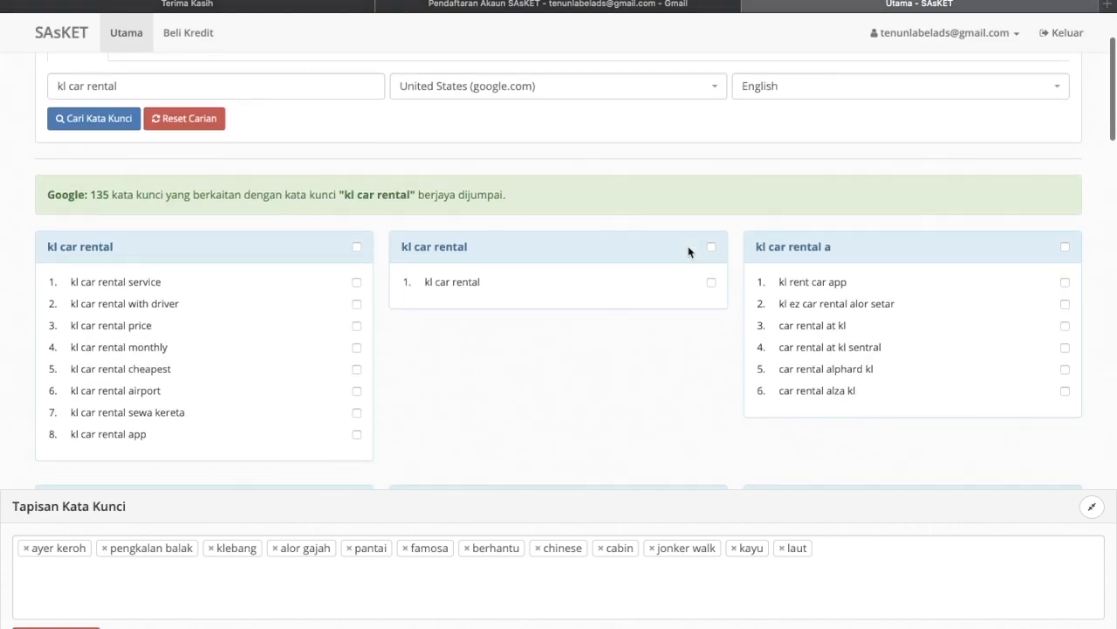
scroll(560, 367, down, 1)
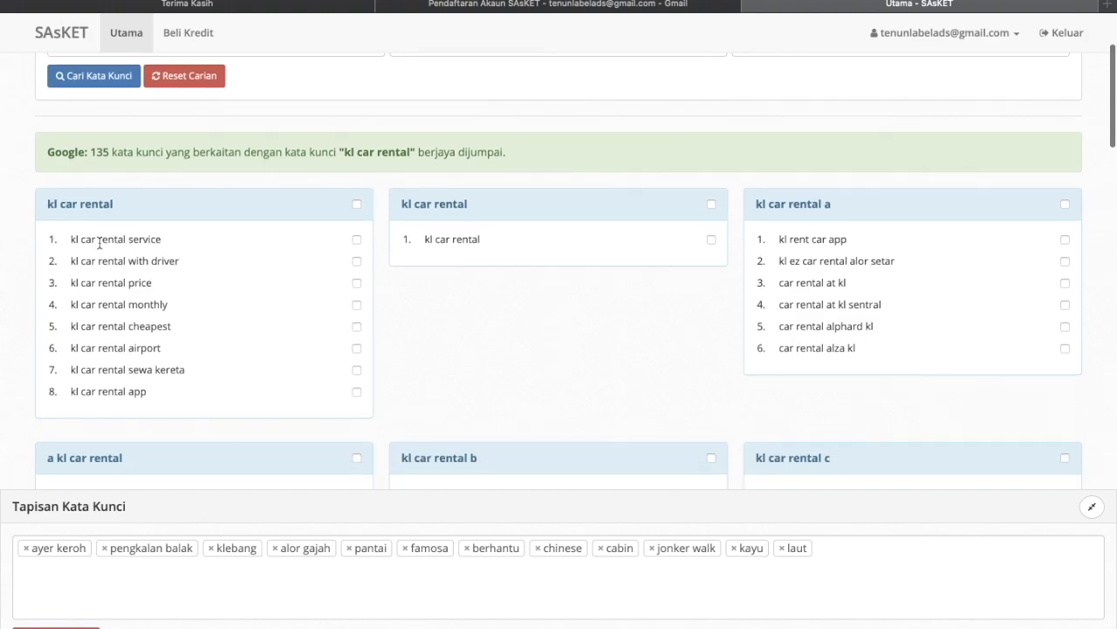
scroll(98, 244, down, 1)
scroll(165, 228, down, 1)
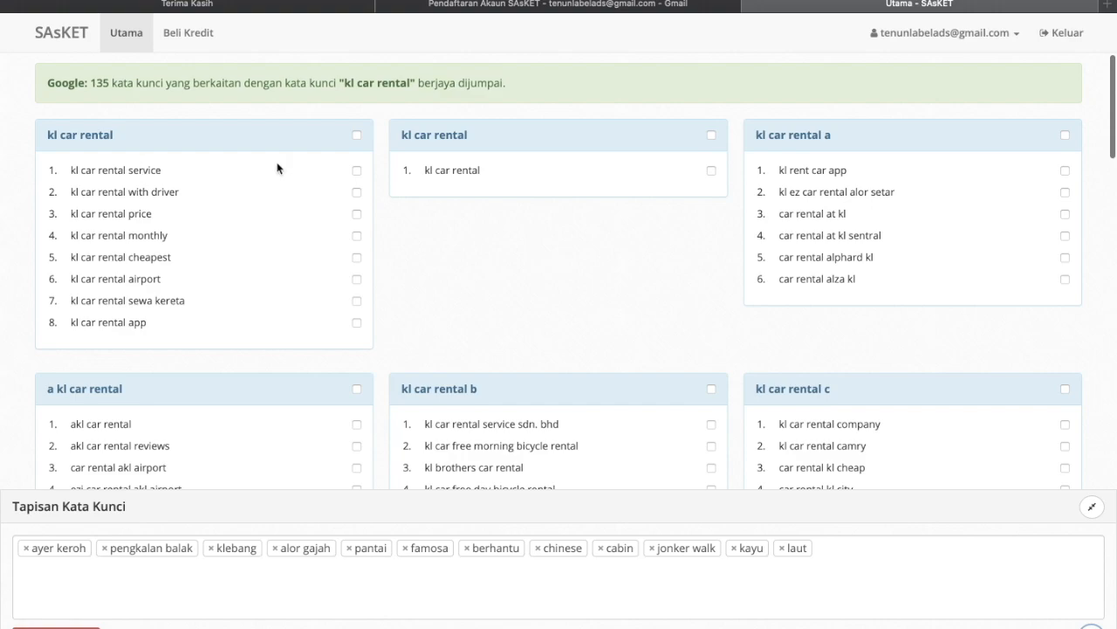
click(357, 170)
click(357, 192)
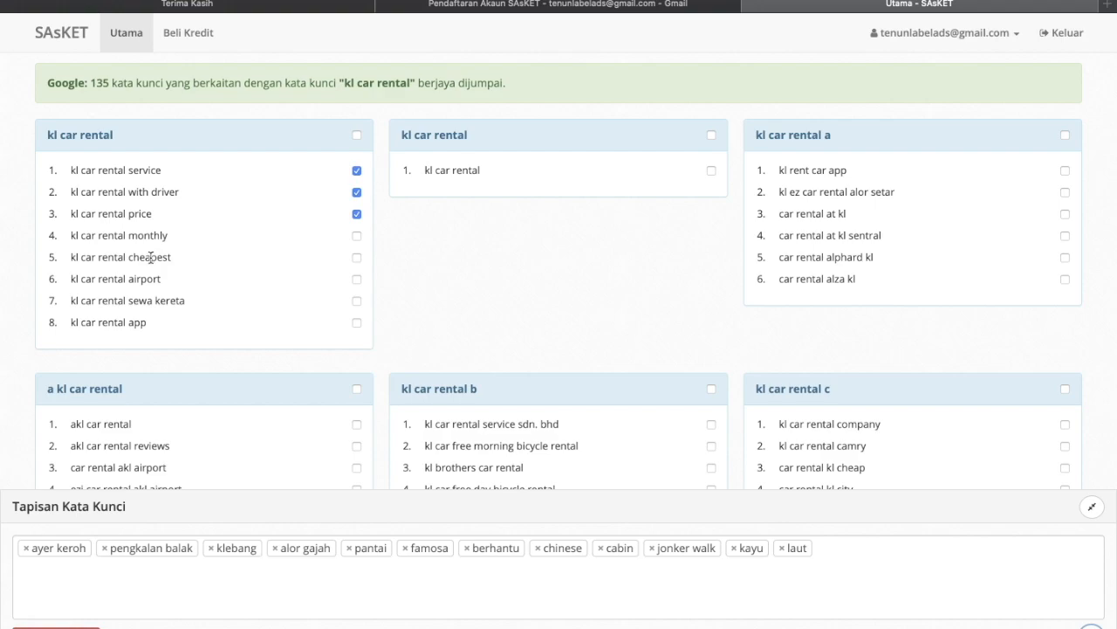
click(357, 257)
scroll(128, 463, down, 2)
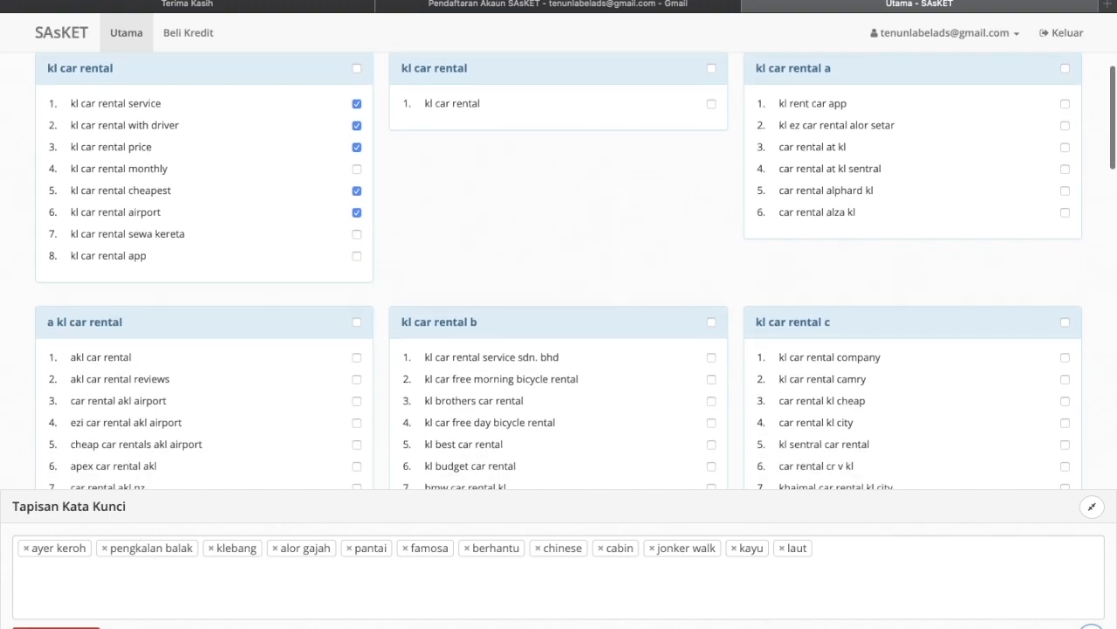
click(56, 627)
- Untick kl car rental airport and exclude airport, leaving 126 of 135 keywords
scroll(96, 427, up, 4)
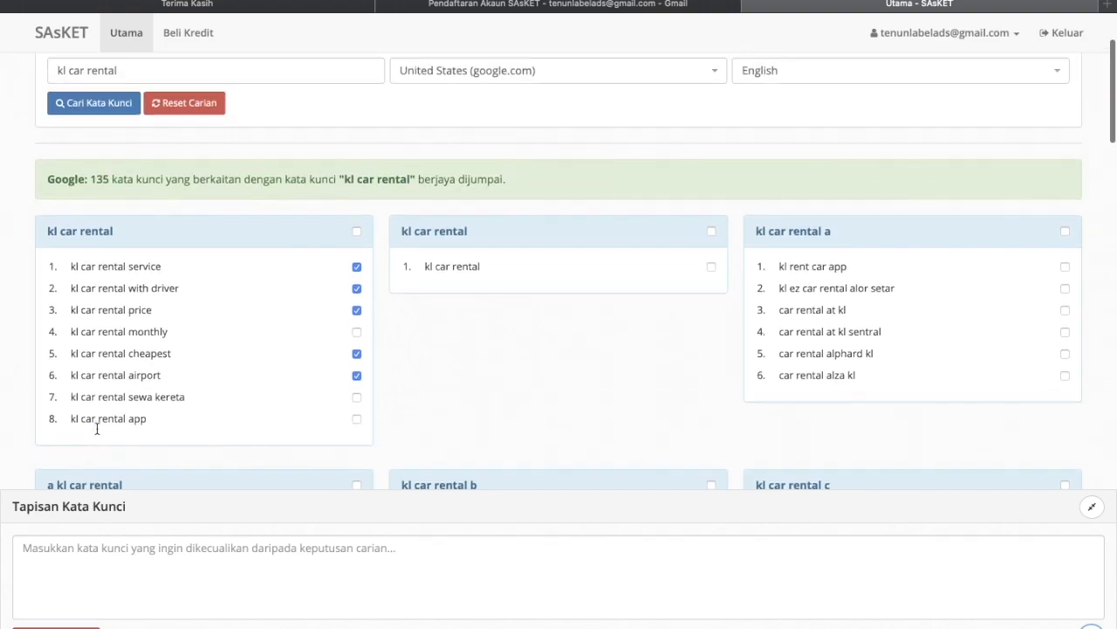
scroll(97, 428, up, 1)
drag(164, 416, 76, 417)
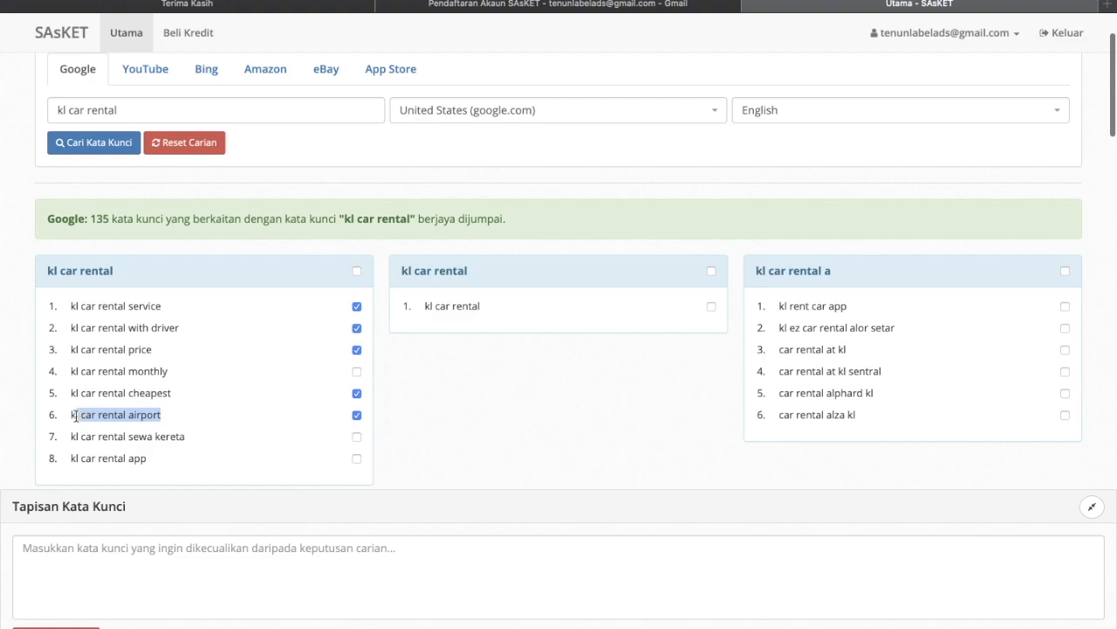
click(151, 418)
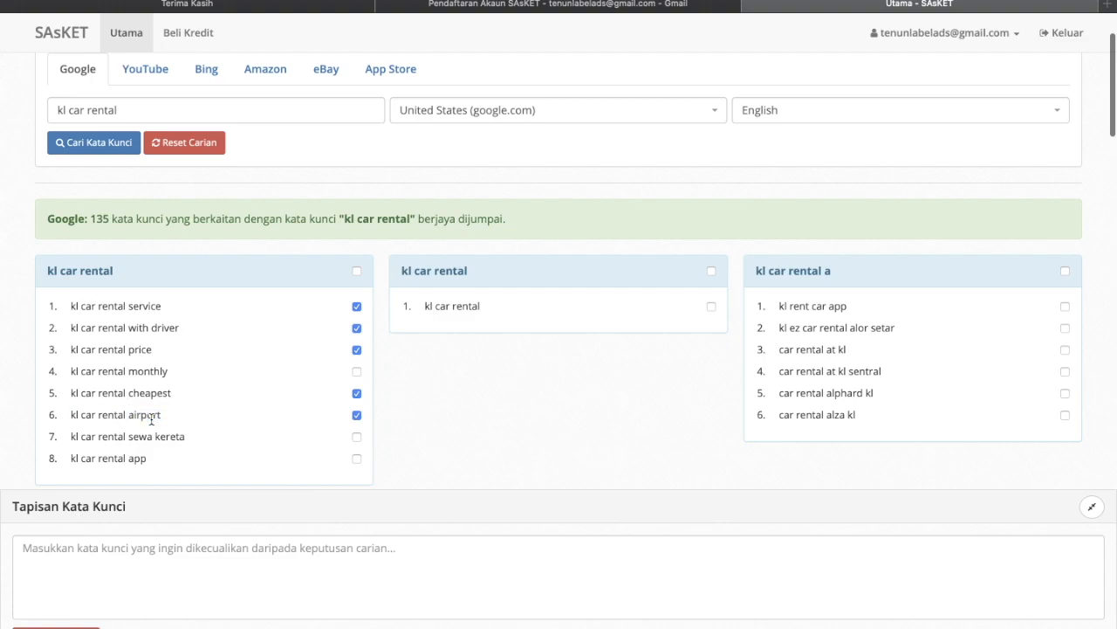
click(358, 417)
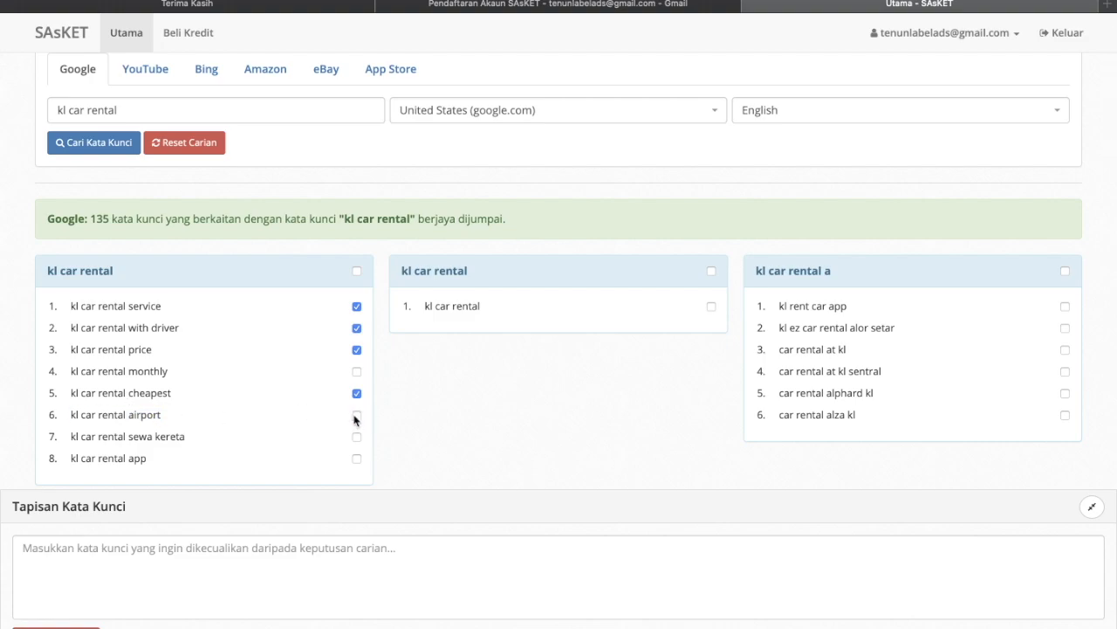
click(273, 559)
text(airport)
key(Return)
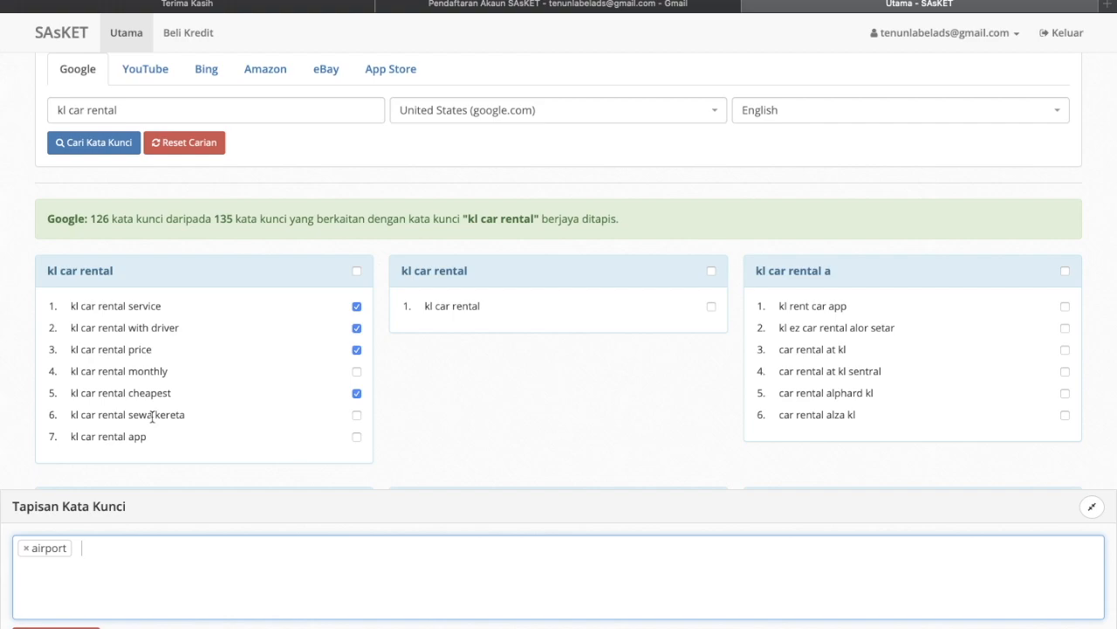
- Tick car rental malaysia kl, paradise car rental kl and car rental kl 7 seater
scroll(489, 337, down, 1)
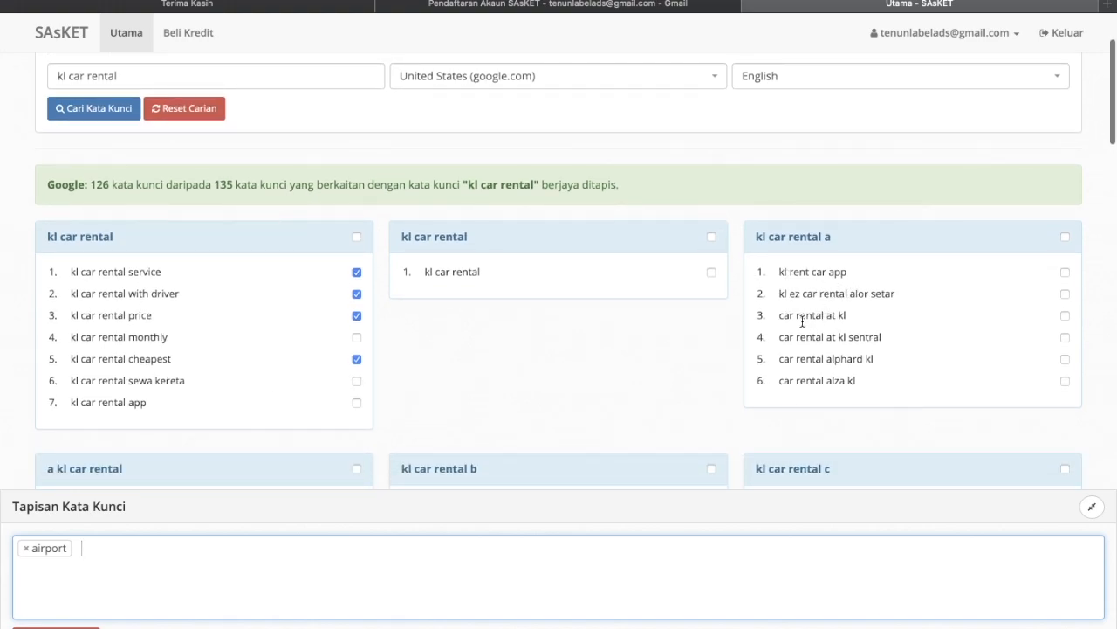
scroll(848, 341, down, 1)
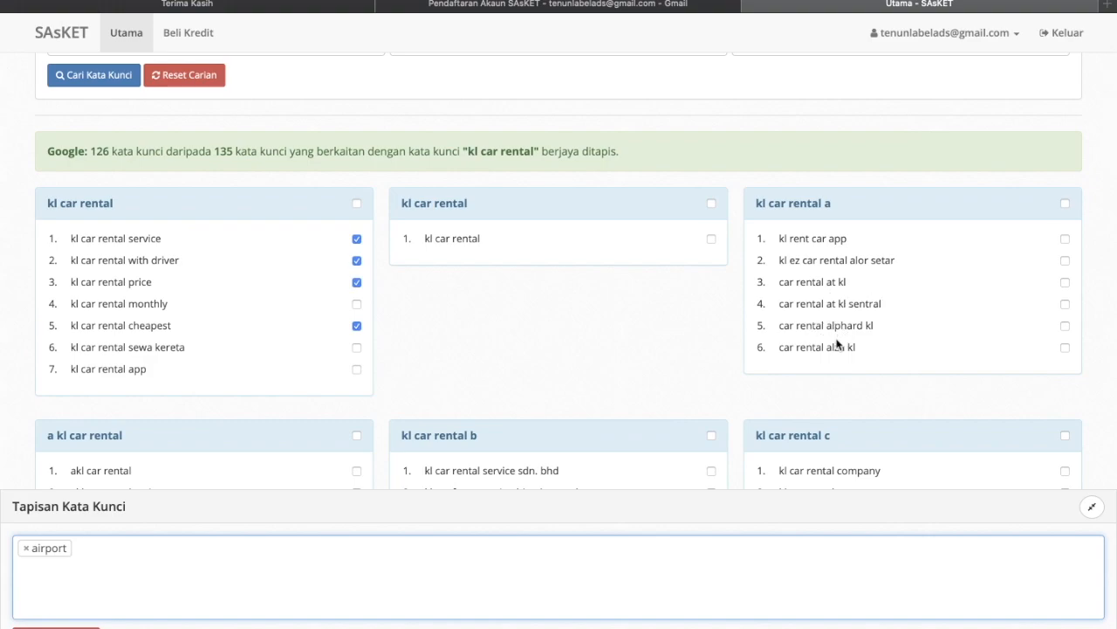
scroll(848, 341, down, 8)
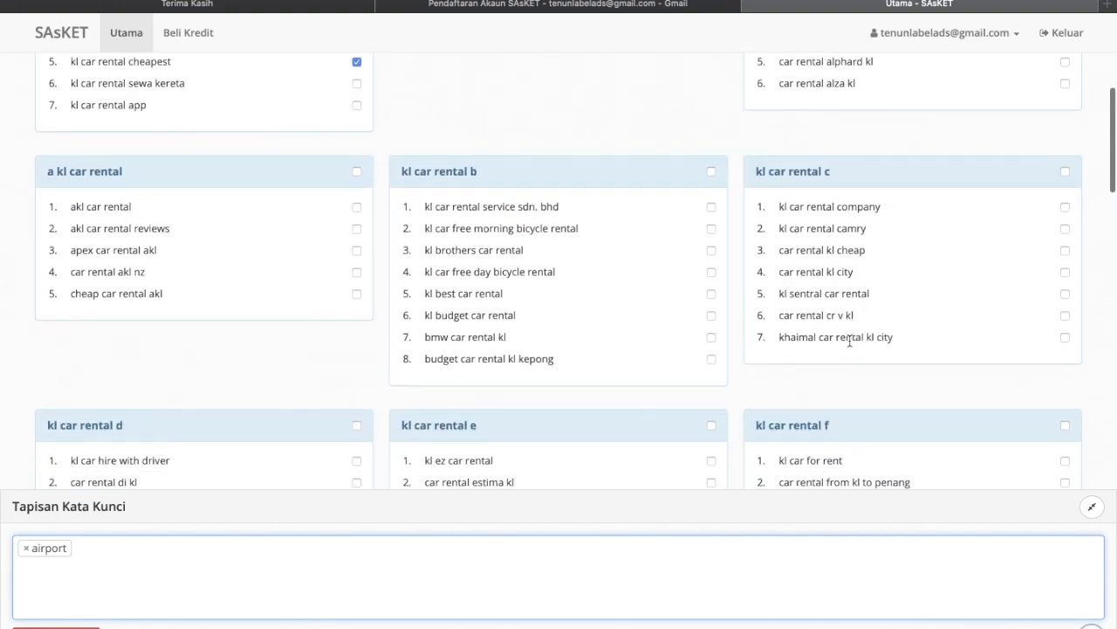
scroll(849, 341, down, 4)
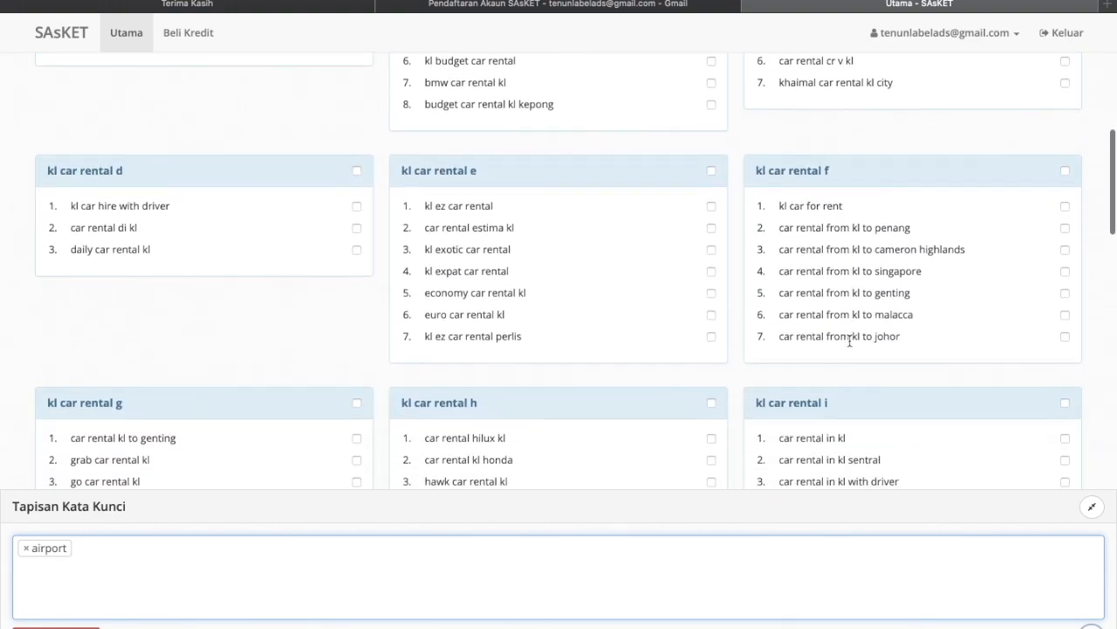
scroll(850, 340, down, 6)
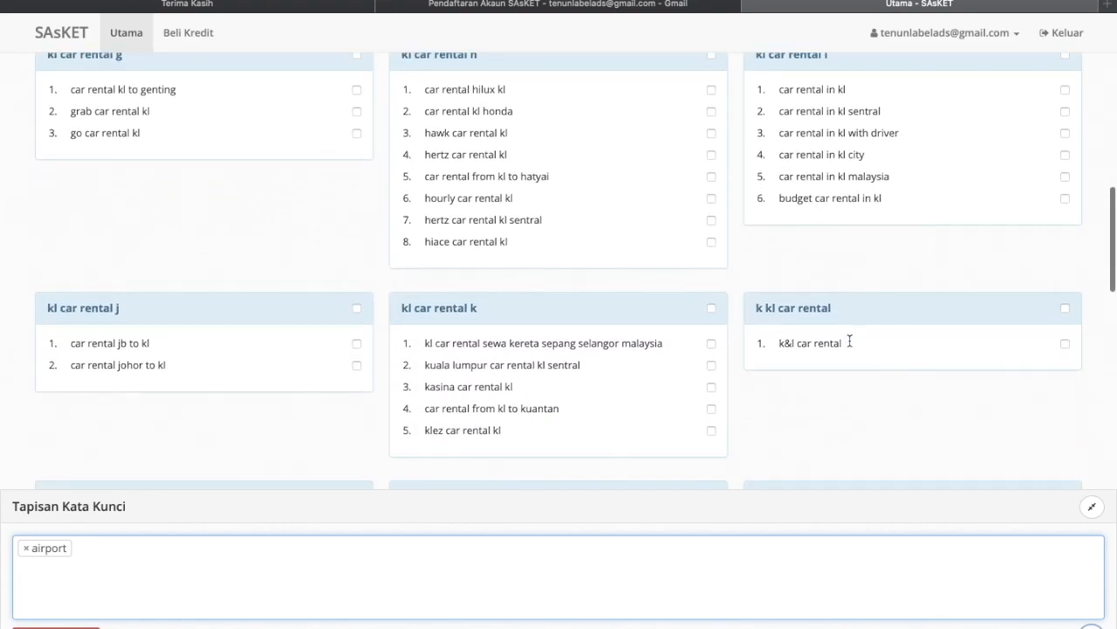
scroll(850, 345, down, 2)
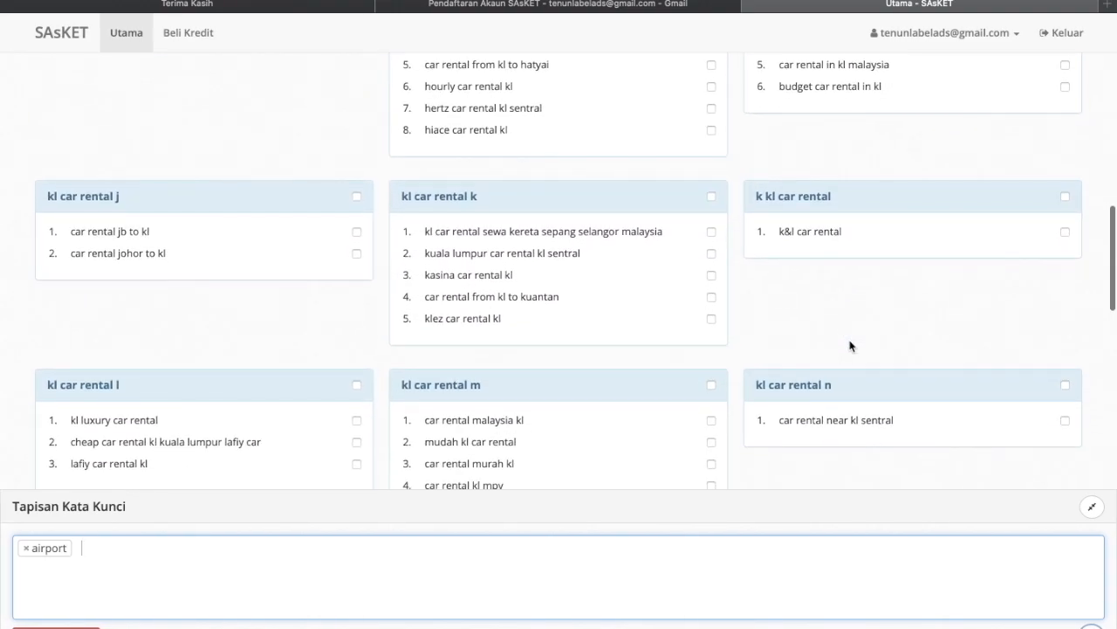
scroll(852, 346, down, 3)
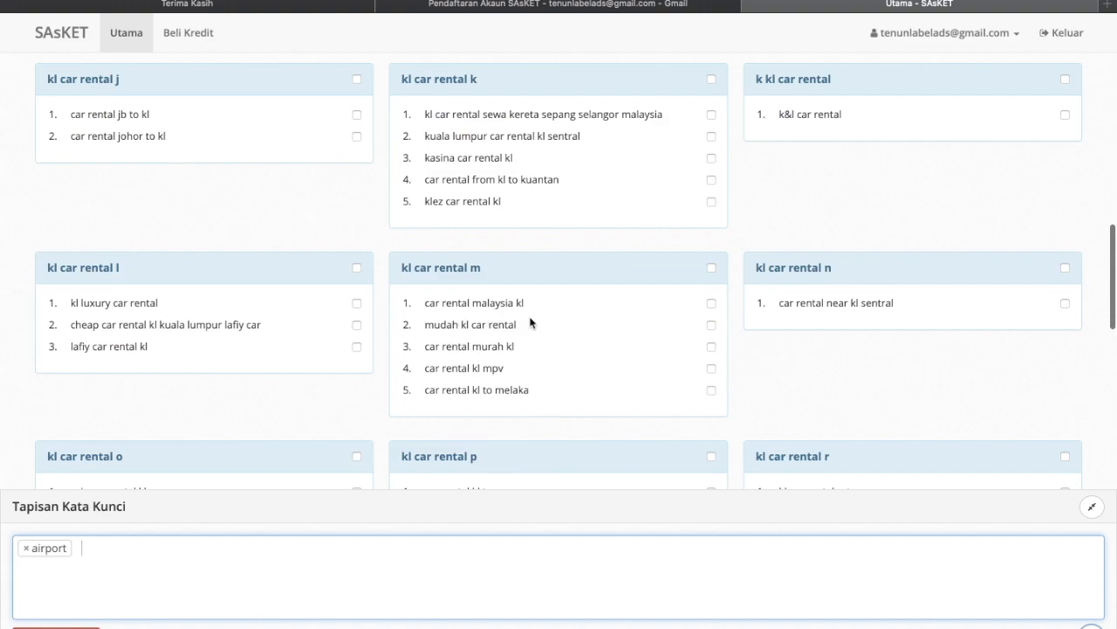
click(711, 303)
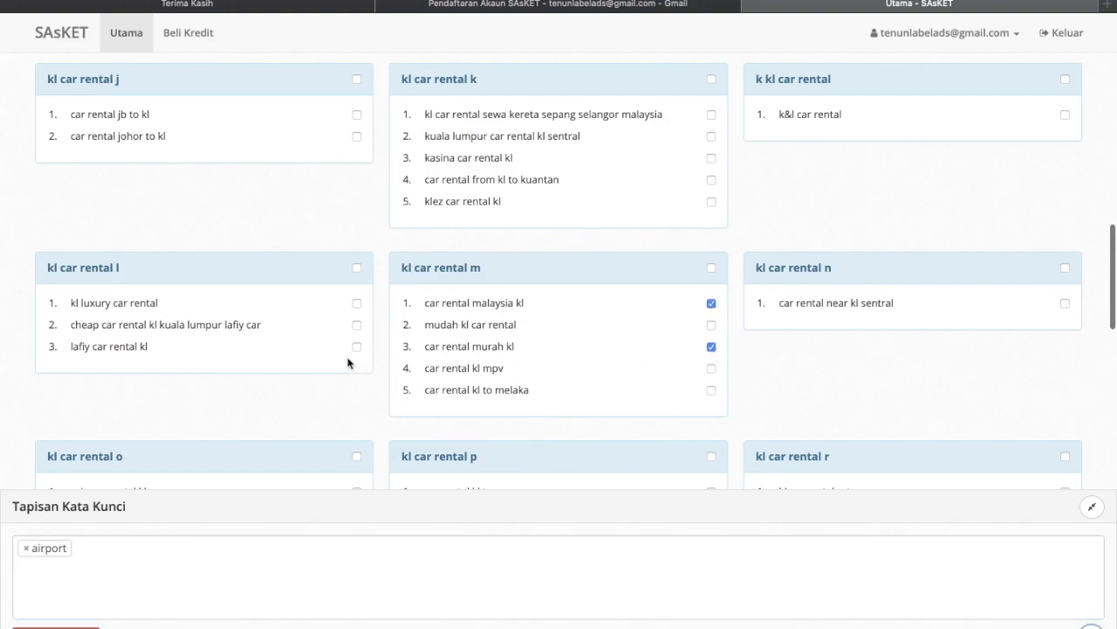
scroll(204, 317, down, 5)
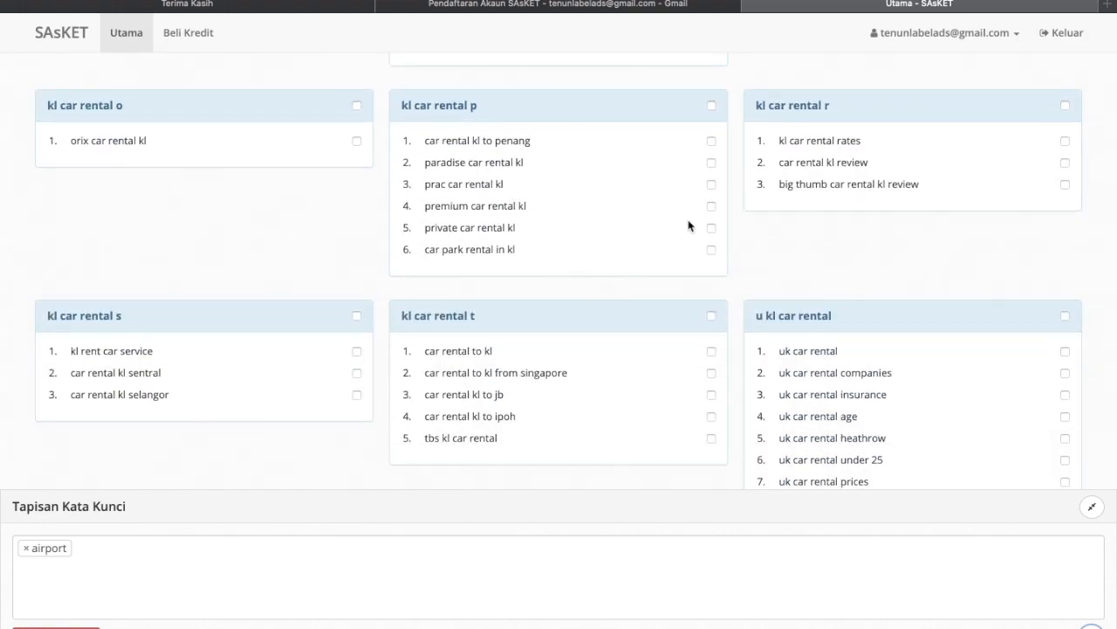
click(712, 163)
scroll(644, 187, down, 3)
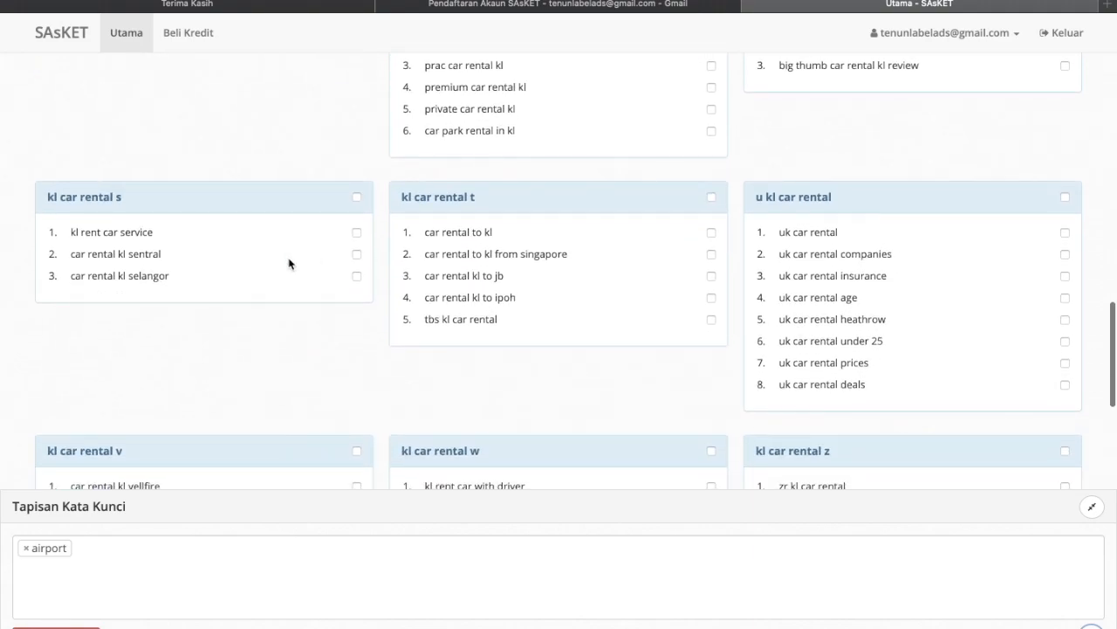
scroll(289, 262, down, 10)
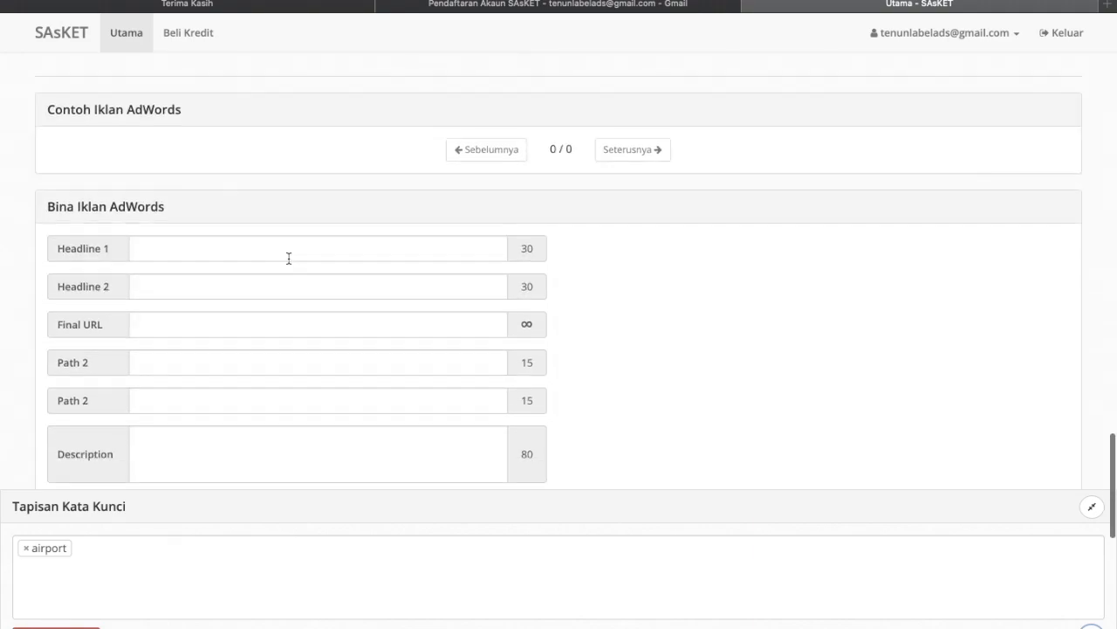
scroll(289, 258, up, 5)
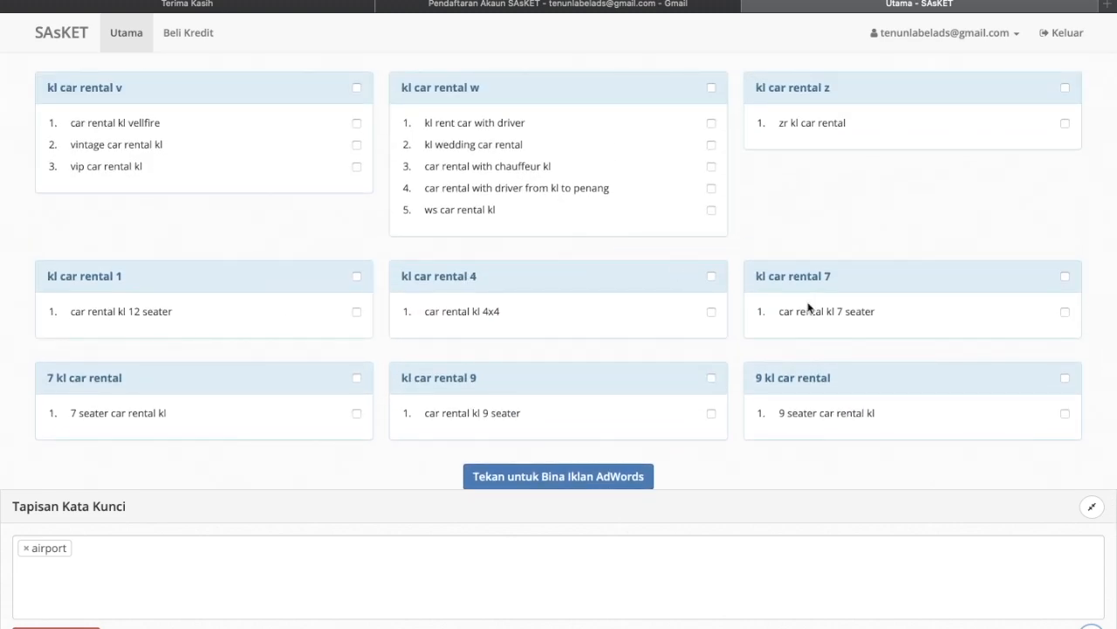
click(1065, 312)
- Send the ticked kl car rental keywords to the AdWords ad builder
click(581, 477)
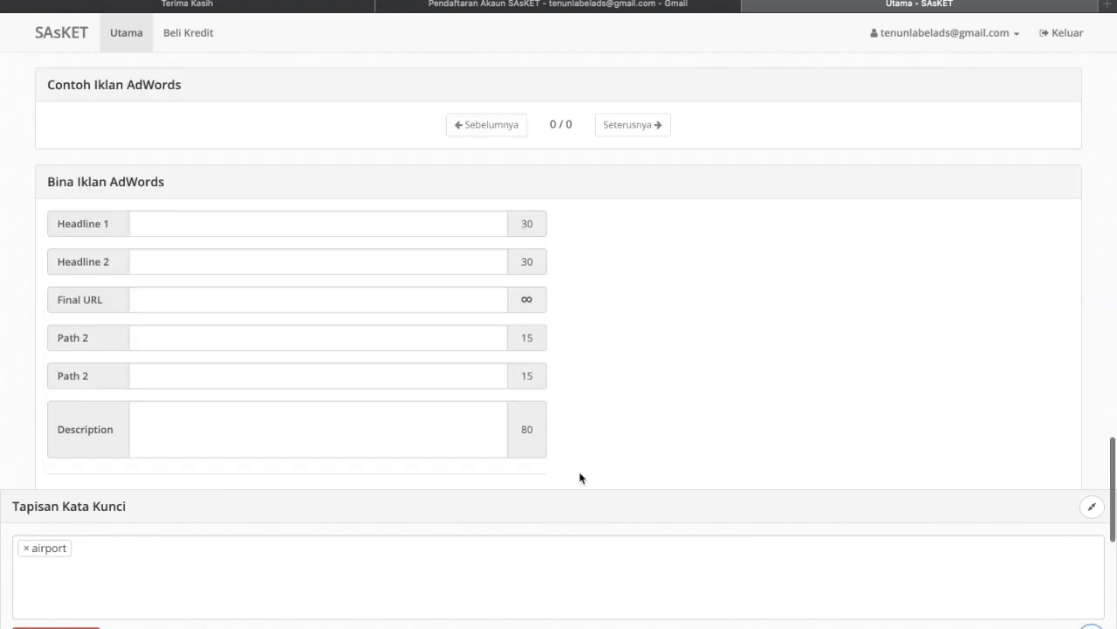
scroll(579, 477, down, 4)
scroll(580, 478, down, 1)
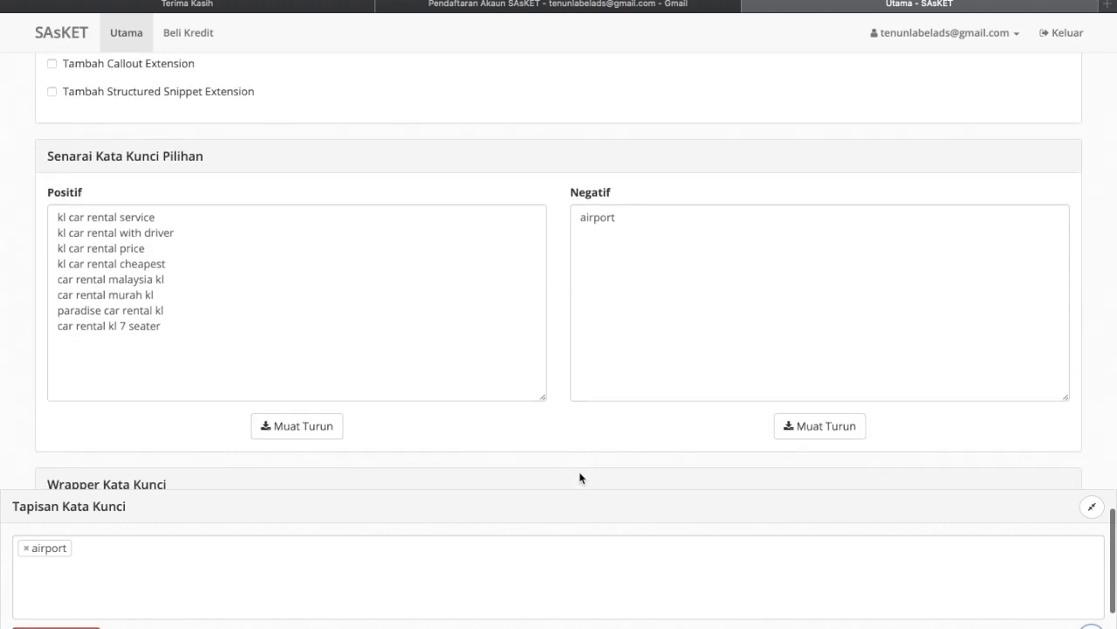
right_click(580, 472)
click(262, 286)
- Review the eight Positif keywords and airport in the Negatif list, then scroll back up
drag(170, 330, 39, 203)
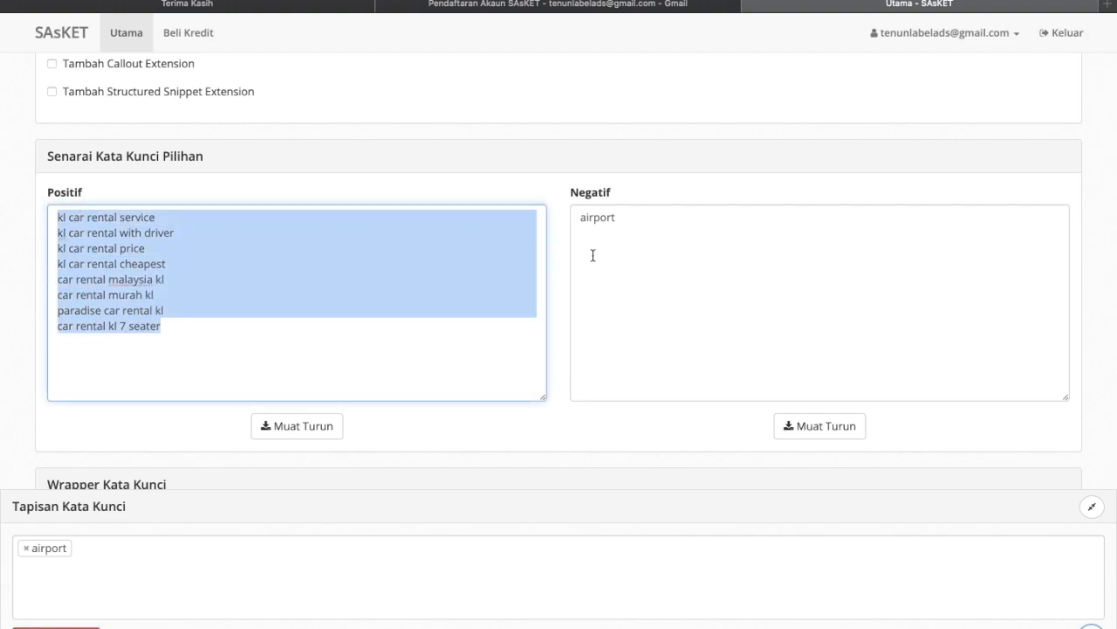
click(626, 257)
drag(626, 256, 586, 208)
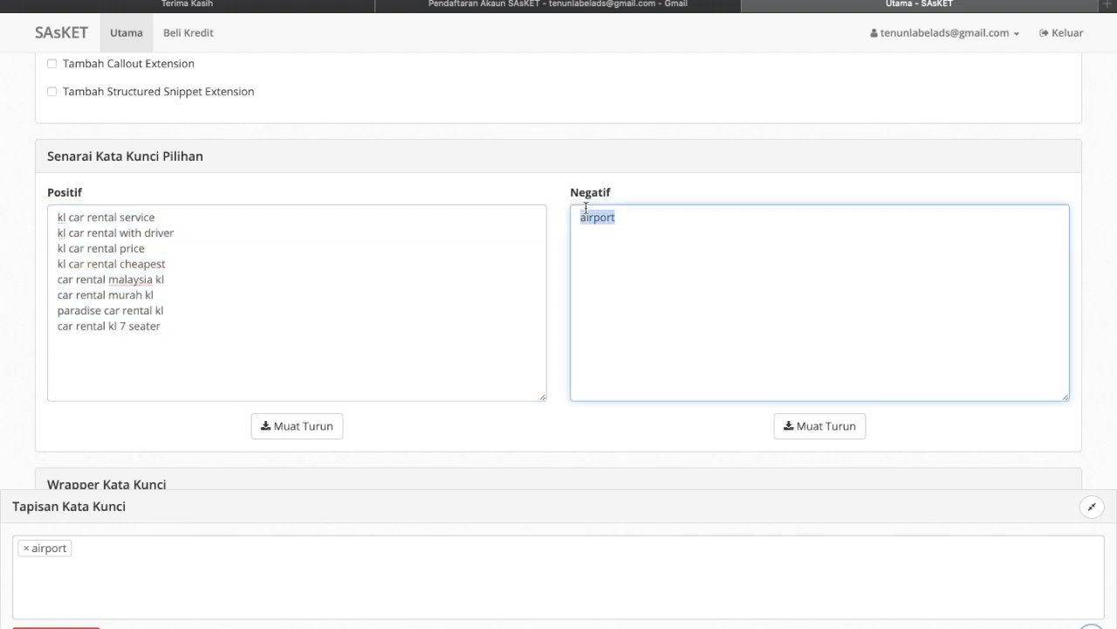
click(556, 210)
scroll(556, 210, up, 10)
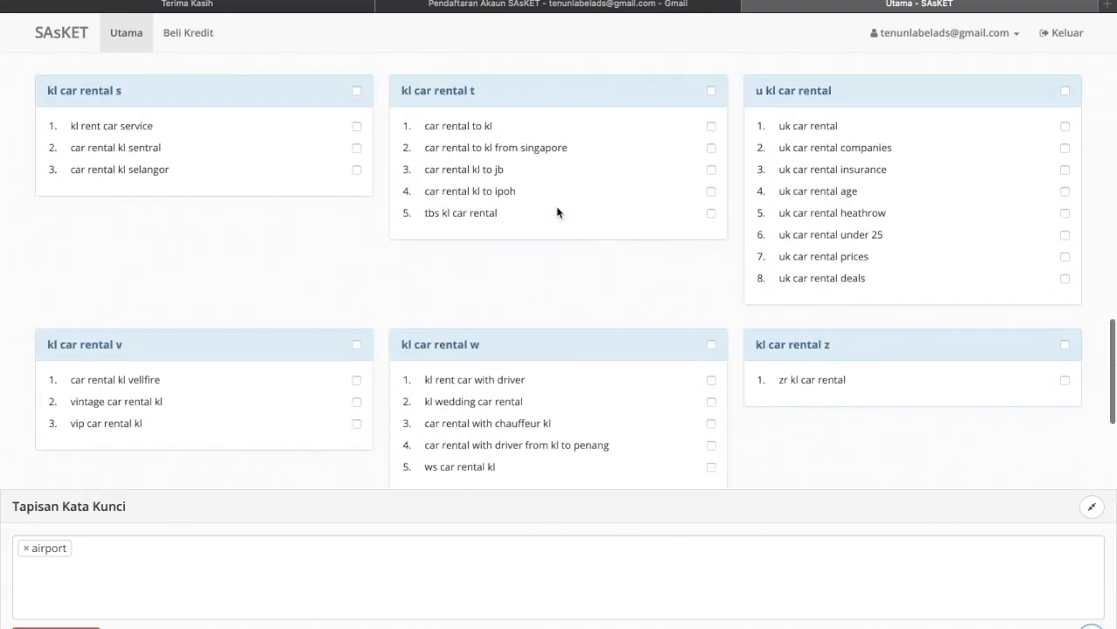
scroll(556, 210, up, 20)
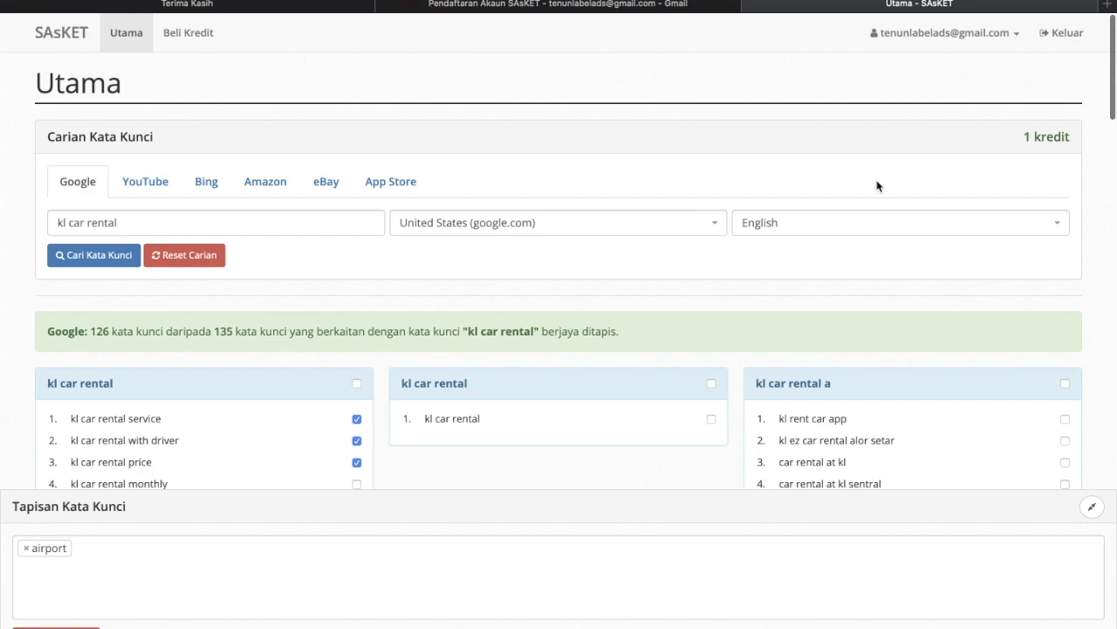
- Switch to YouTube search, enter shawl and set Malaysia as the country
click(136, 185)
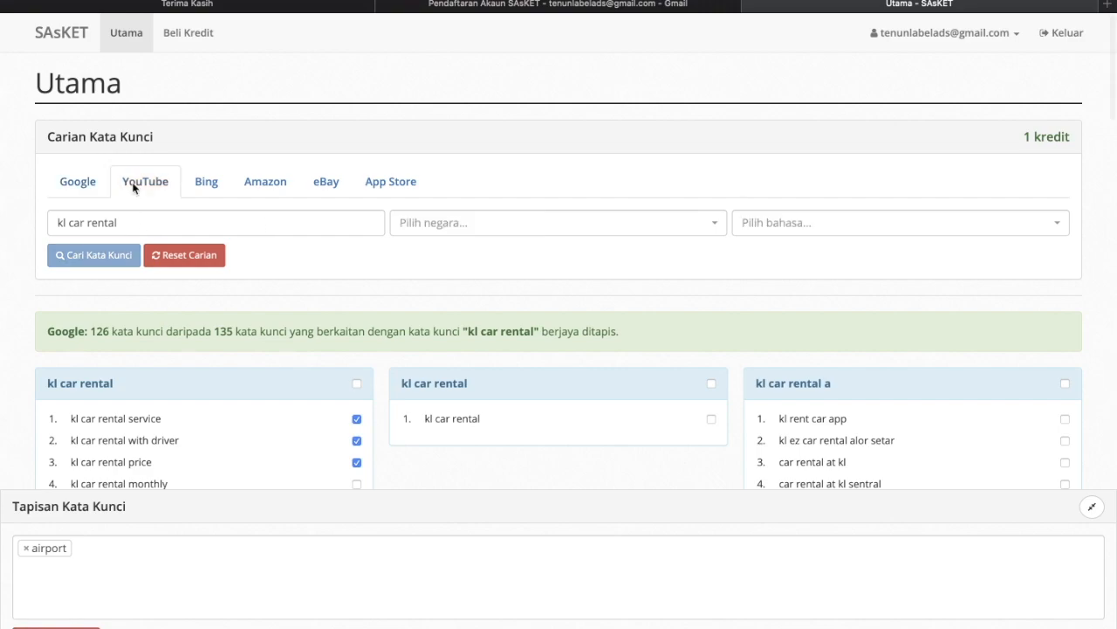
drag(132, 219, 26, 220)
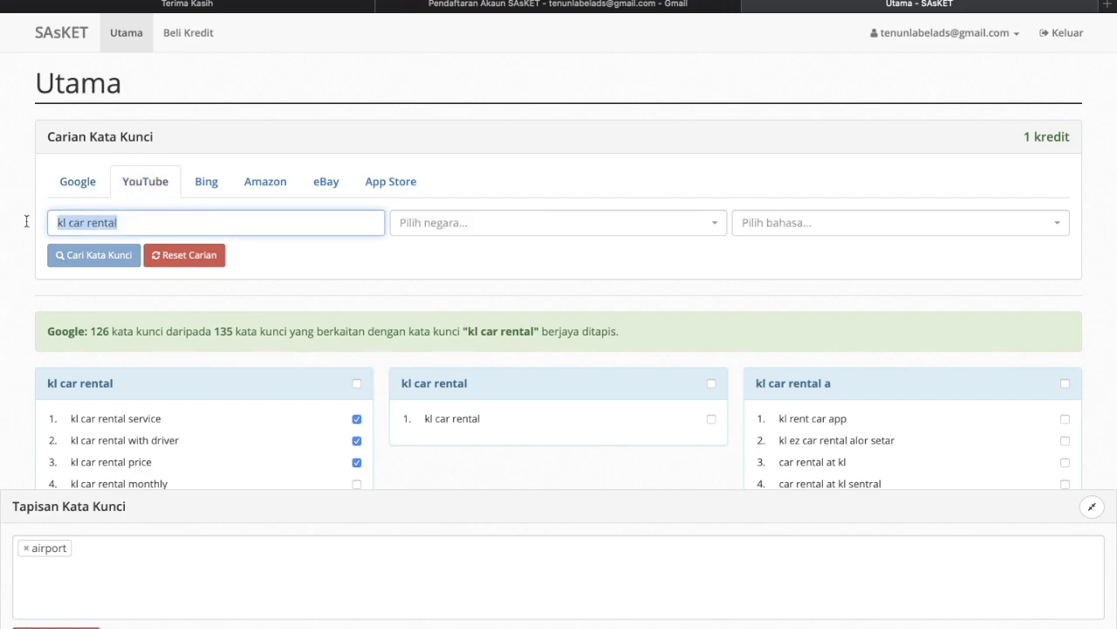
key(BackSpace)
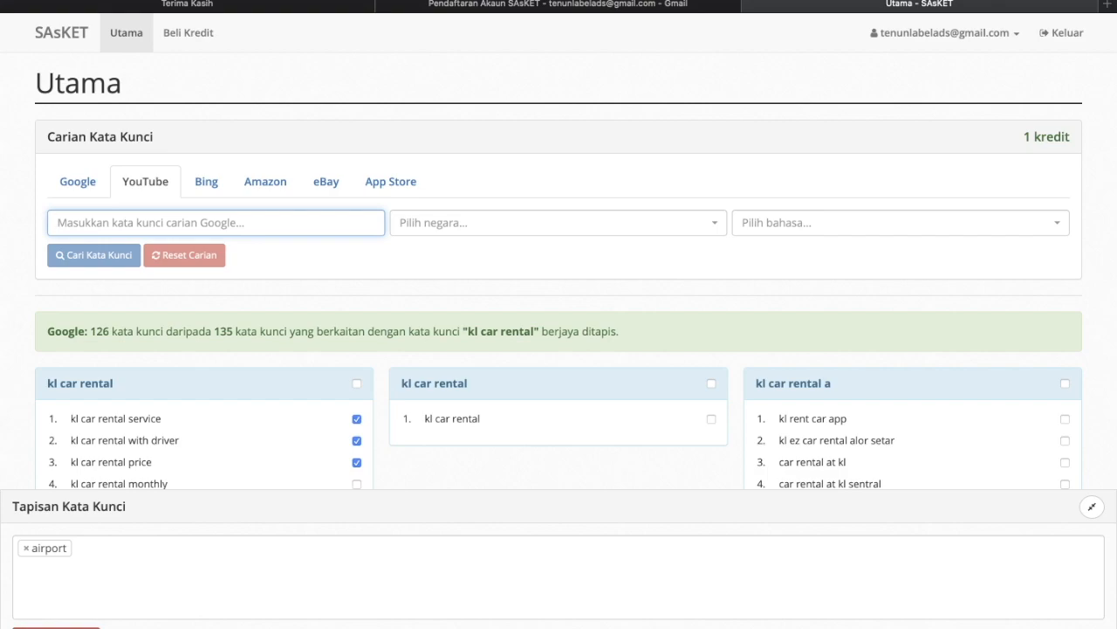
text(shawl)
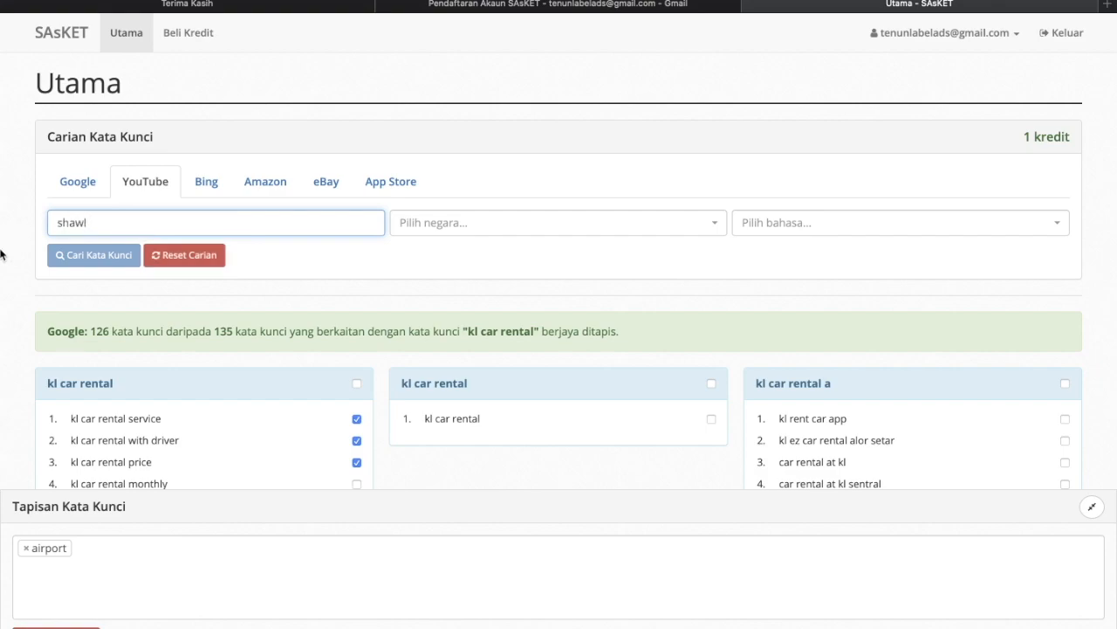
click(456, 222)
text(mal)
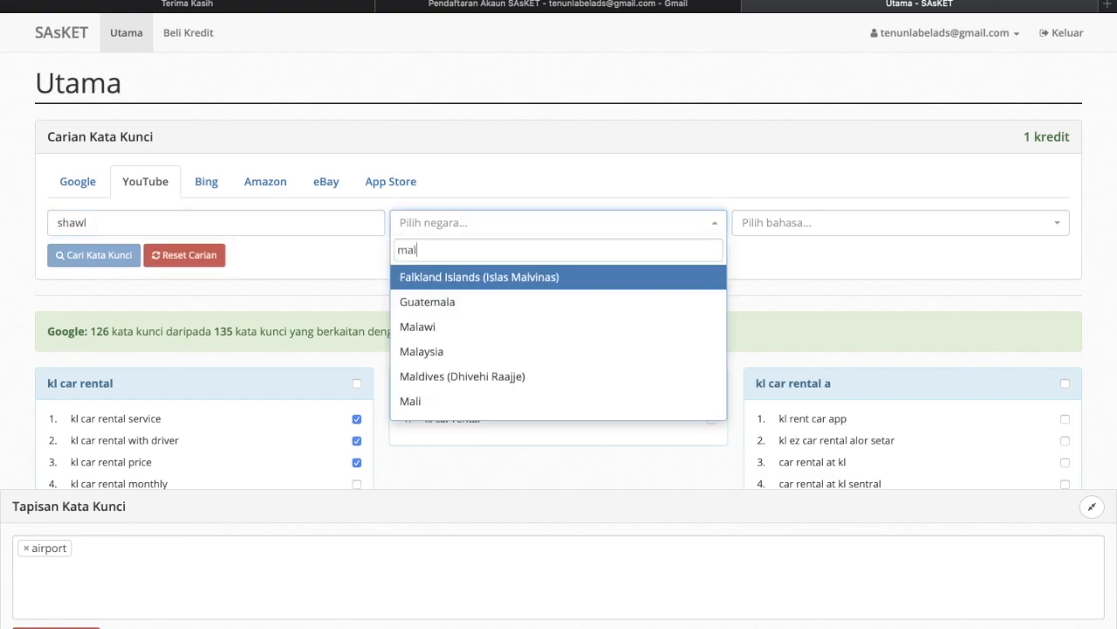
text(a)
click(445, 325)
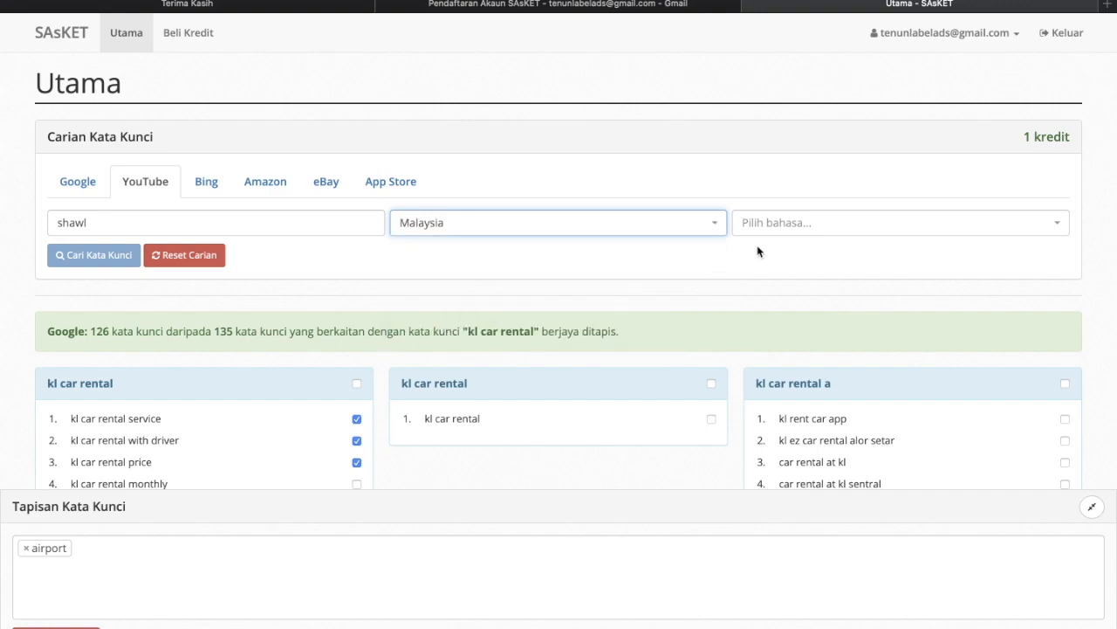
- Choose English as the language and run the shawl keyword search
click(791, 224)
text(mela)
key(BackSpace)
key(BackSpace)
key(BackSpace)
key(BackSpace)
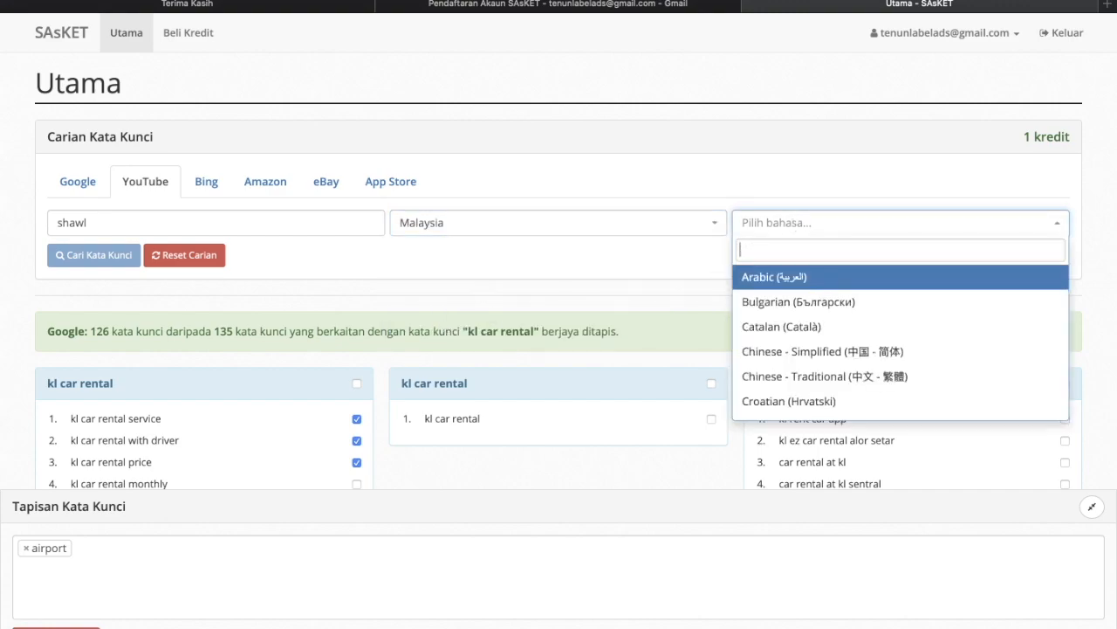
text(eng)
key(BackSpace)
key(BackSpace)
key(BackSpace)
text(mel)
key(BackSpace)
key(BackSpace)
key(BackSpace)
text(eng)
click(788, 278)
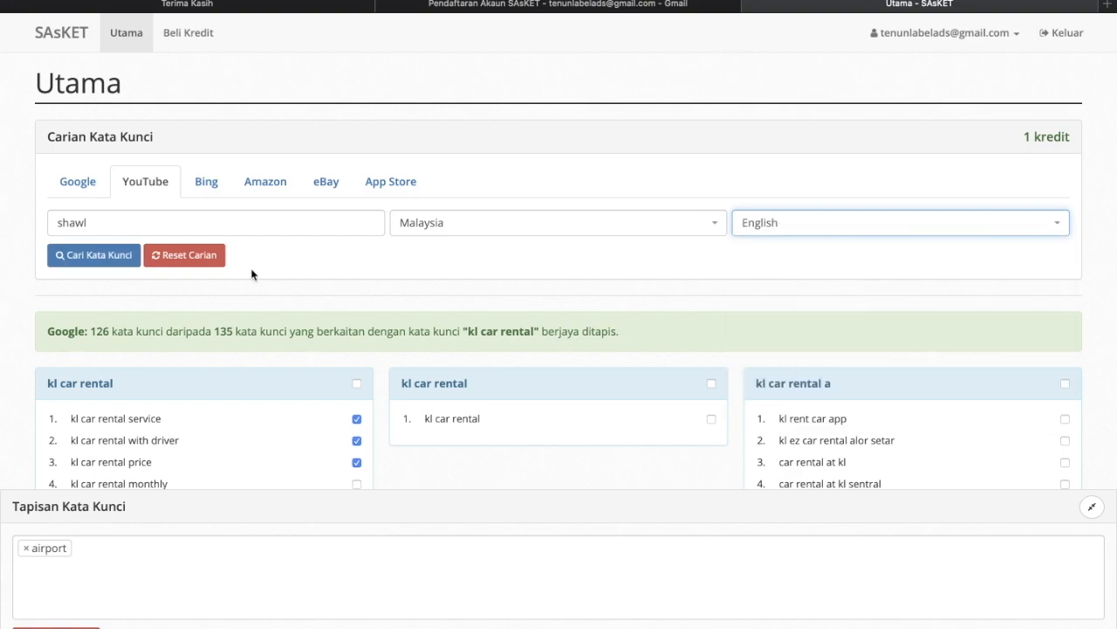
click(102, 258)
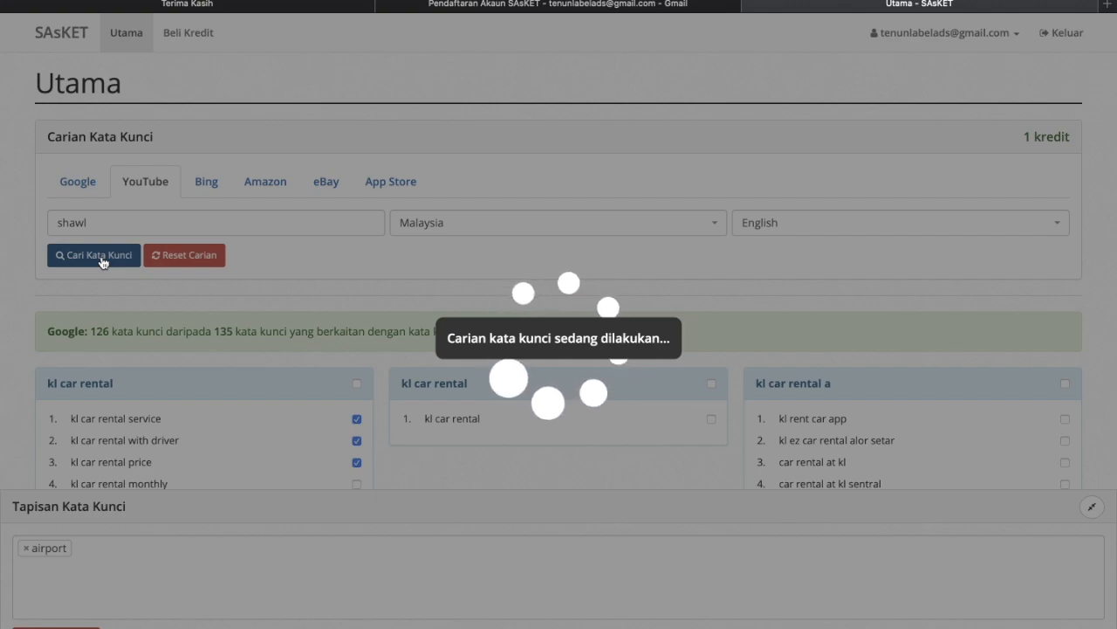
- Scroll down the shawl results and highlight shawl tutorial, shawl tutorial labuh and shawl tutorial 2020
scroll(218, 364, down, 1)
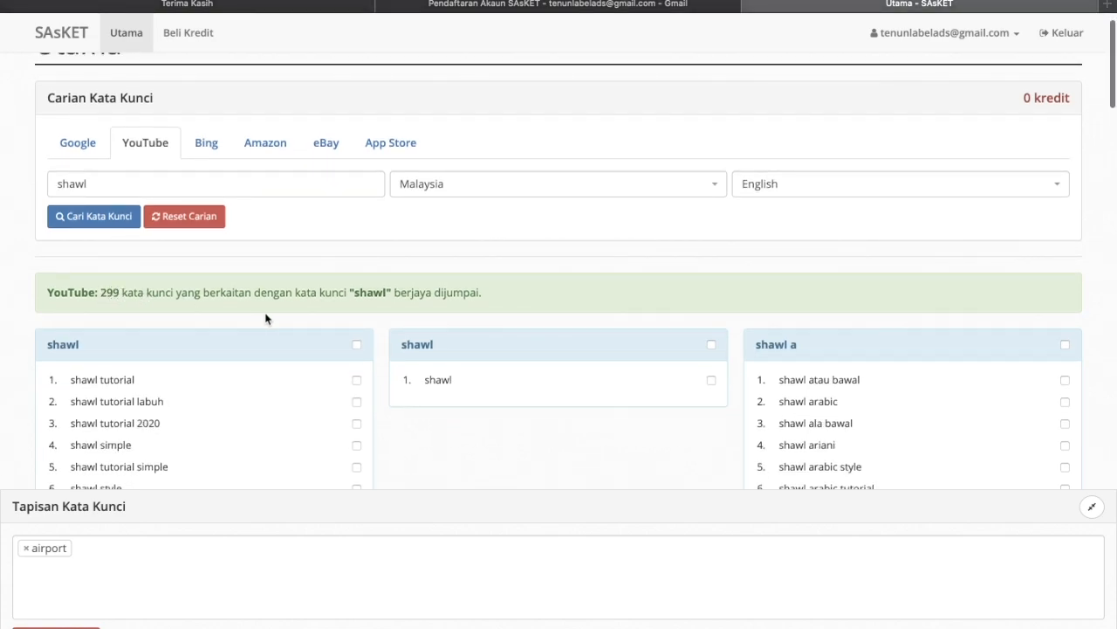
scroll(267, 315, down, 1)
scroll(267, 315, down, 1)
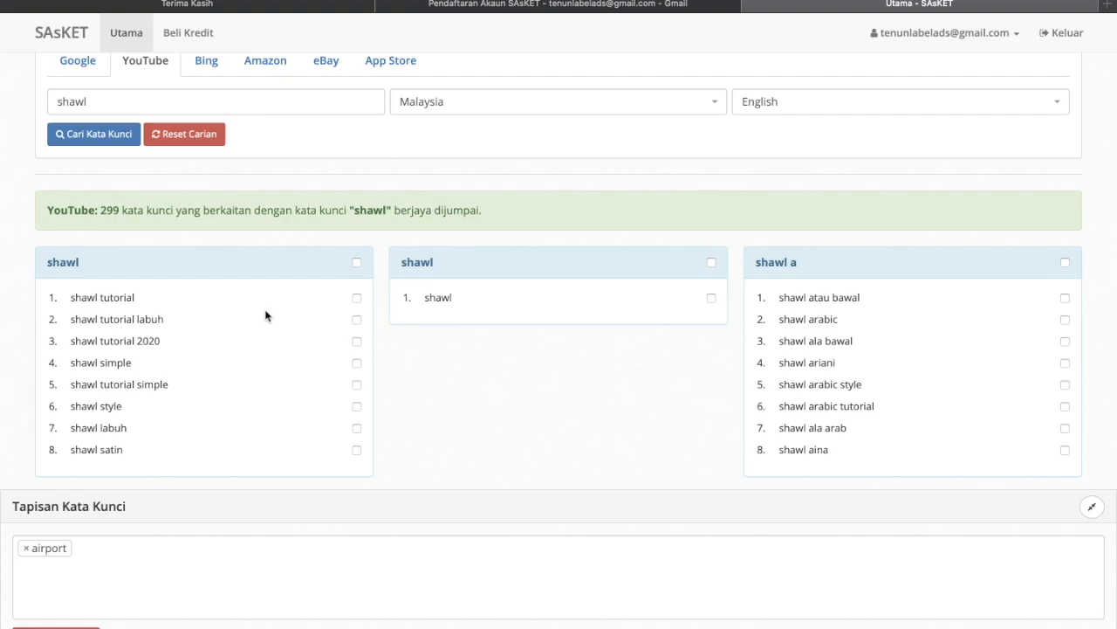
scroll(262, 314, down, 2)
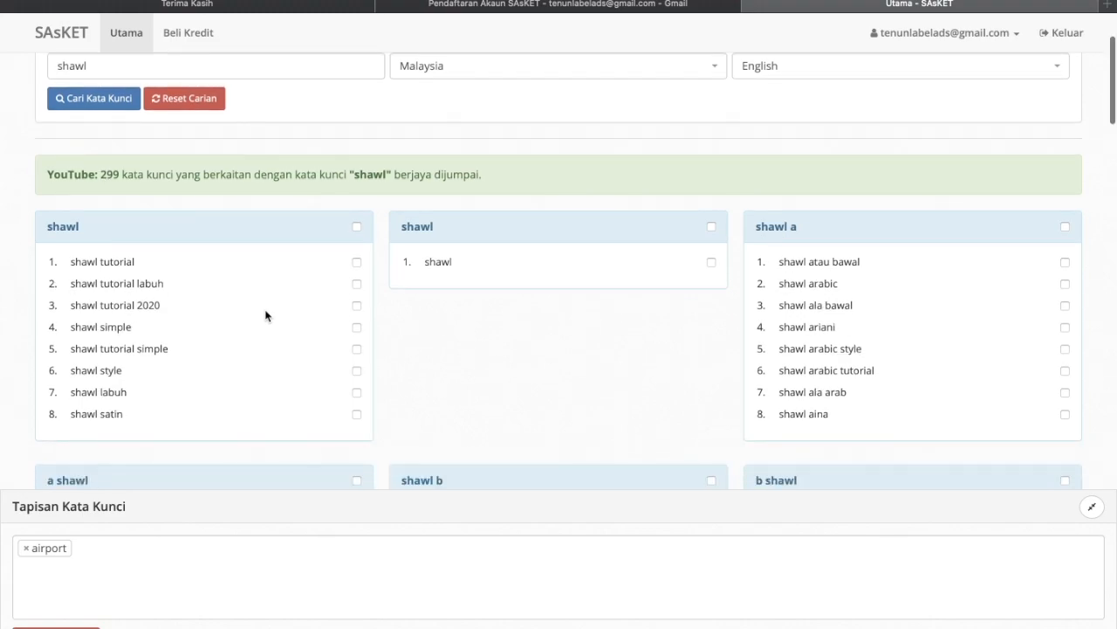
drag(70, 227, 157, 241)
drag(69, 249, 148, 249)
drag(77, 263, 169, 275)
click(153, 294)
- Tick the checkboxes for 'shawl tutorial' and 'shawl tutorial labuh'
scroll(153, 298, down, 2)
click(357, 160)
click(357, 182)
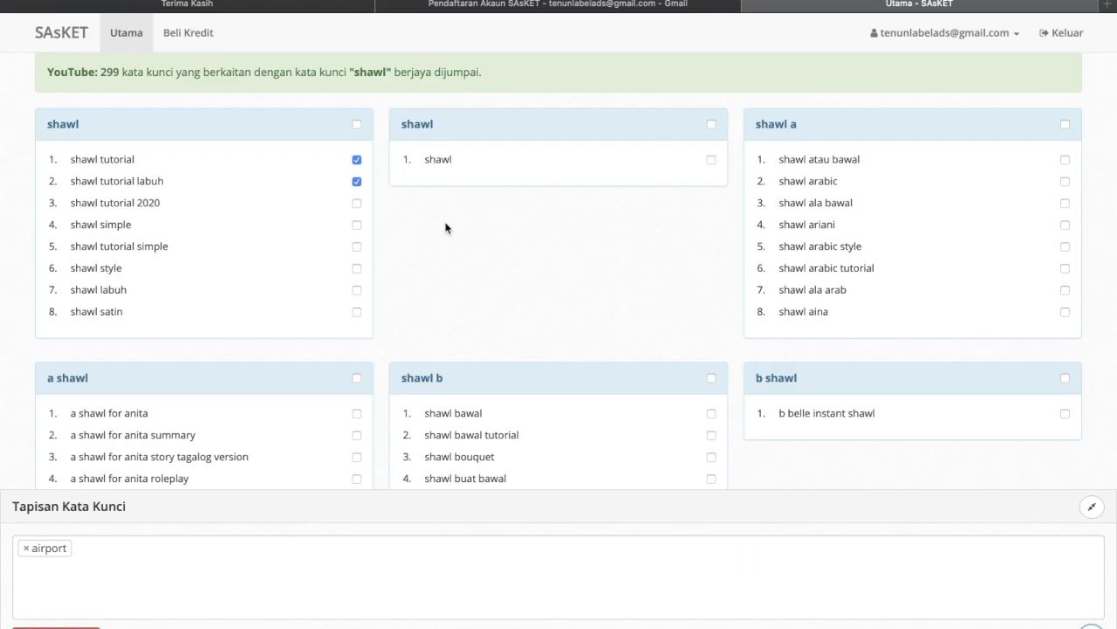
scroll(445, 228, down, 1)
scroll(445, 228, down, 1)
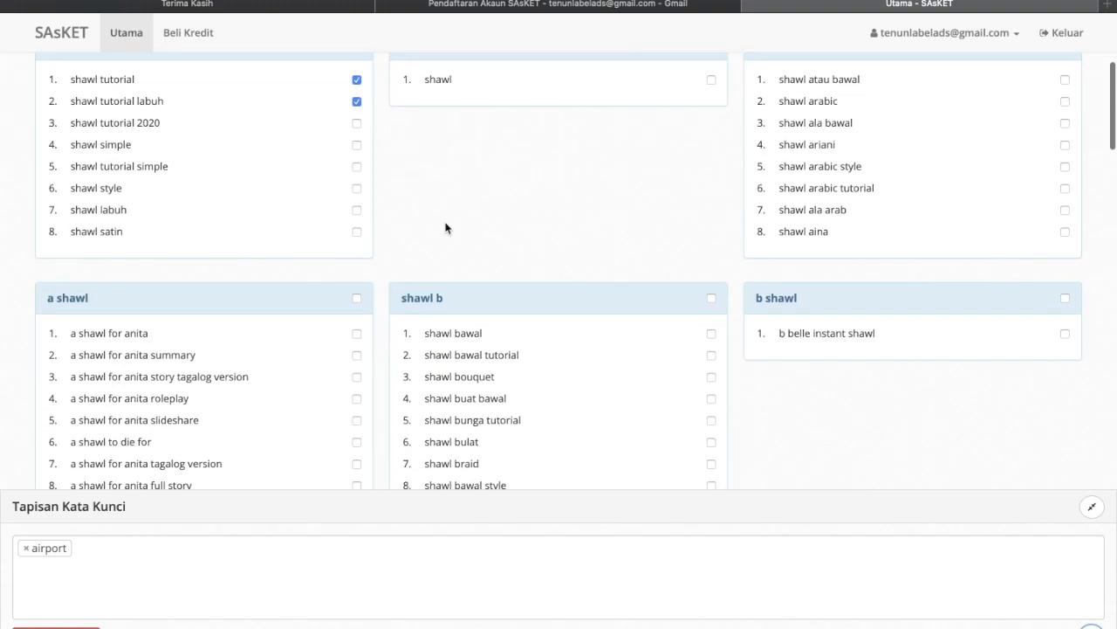
scroll(445, 227, down, 3)
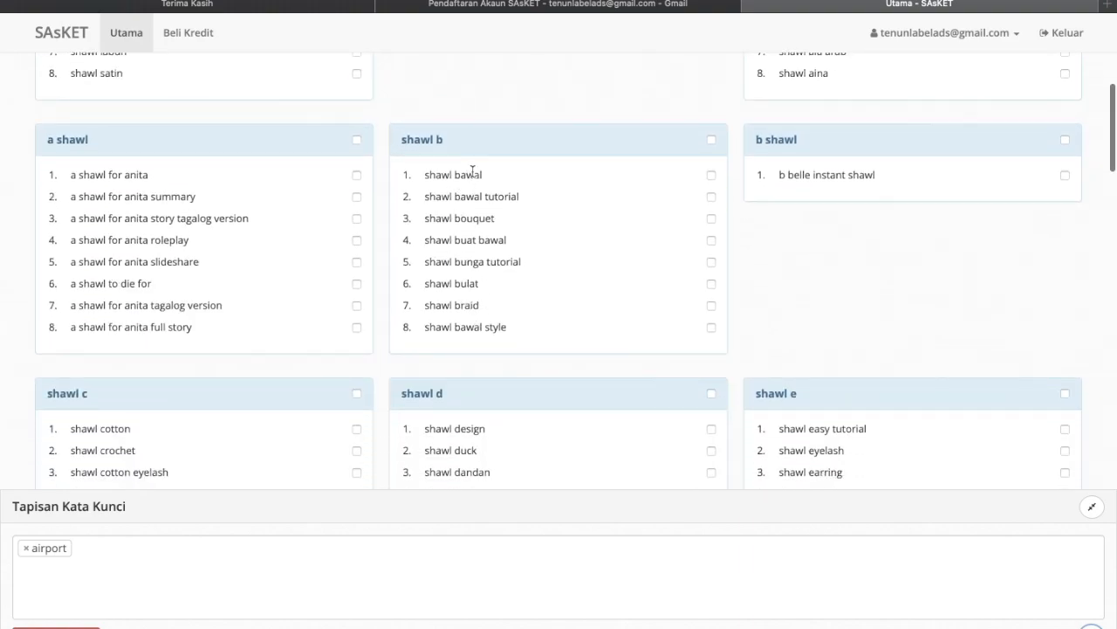
scroll(553, 187, down, 5)
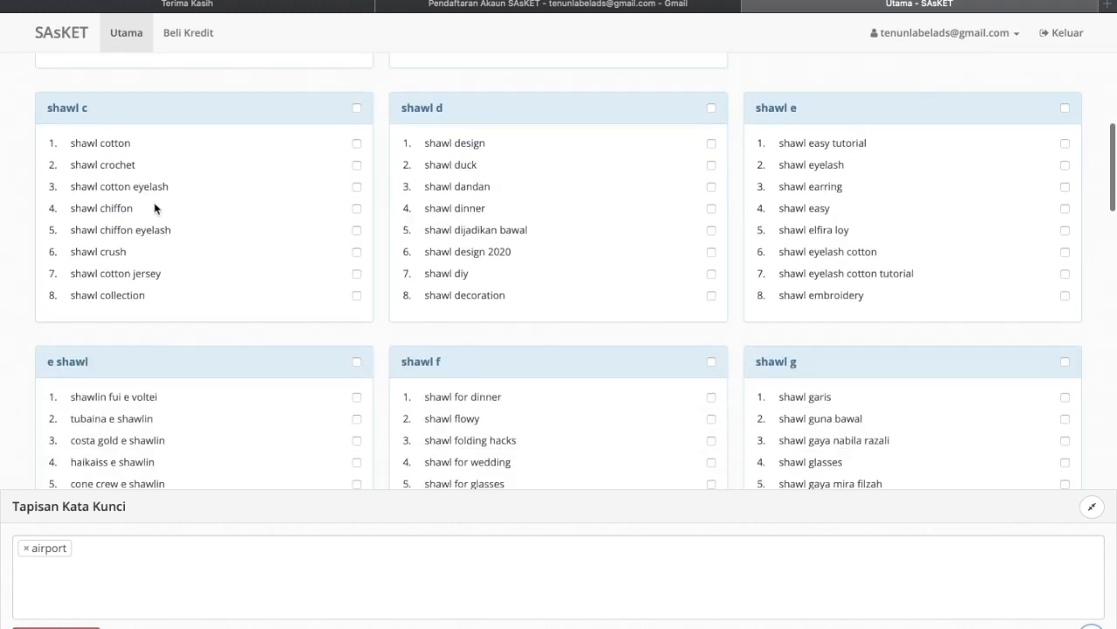
scroll(158, 250, down, 1)
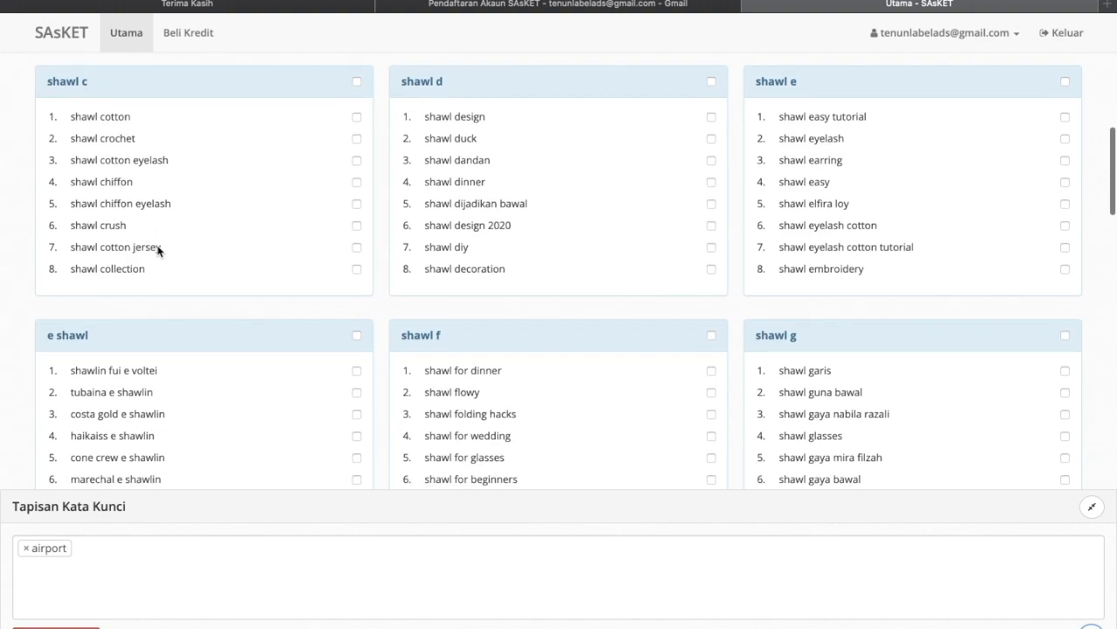
scroll(187, 262, down, 7)
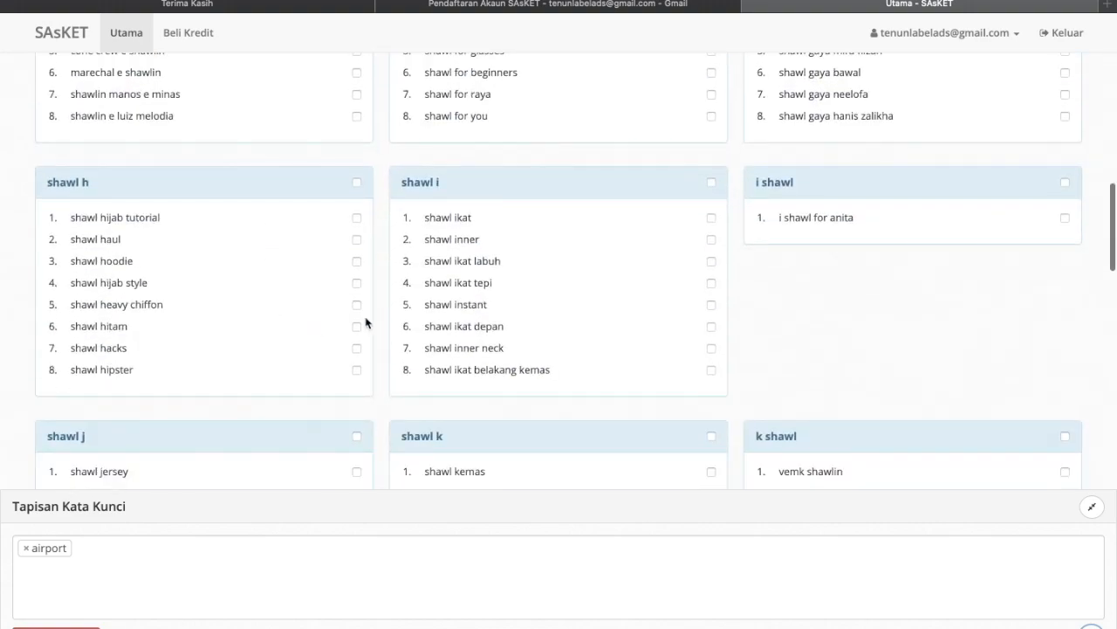
scroll(419, 305, down, 1)
scroll(462, 259, down, 1)
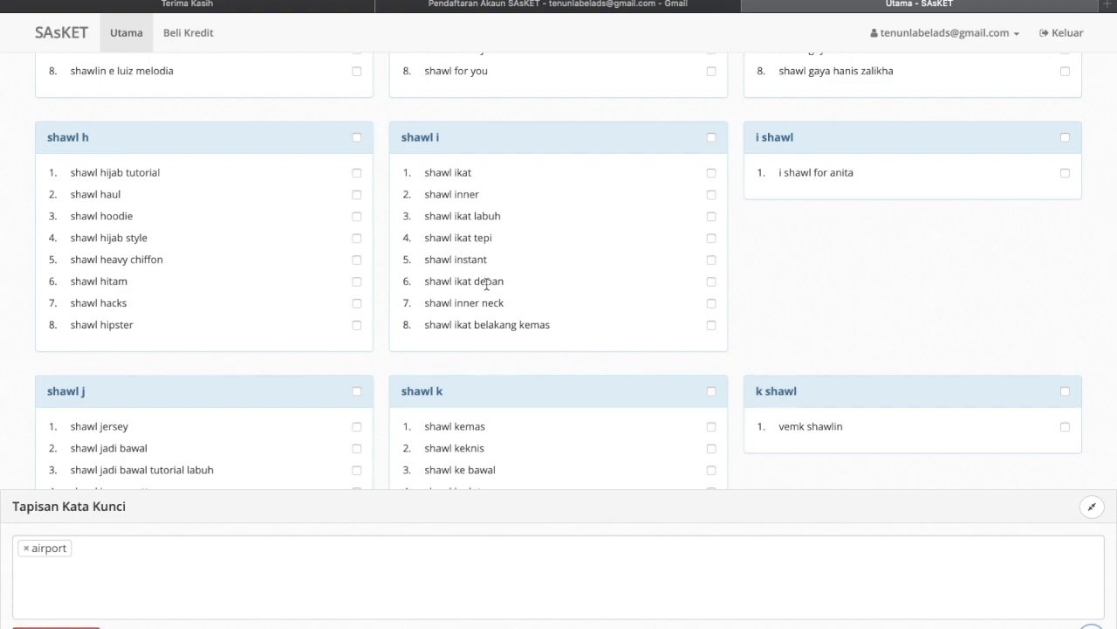
scroll(487, 282, down, 3)
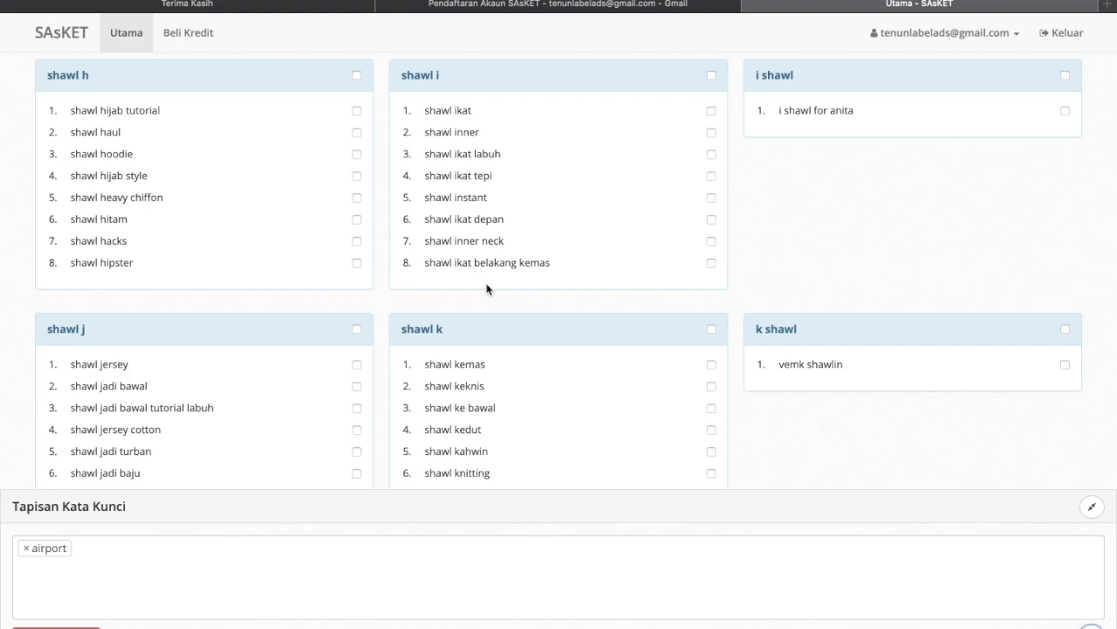
scroll(487, 288, up, 10)
scroll(487, 288, down, 10)
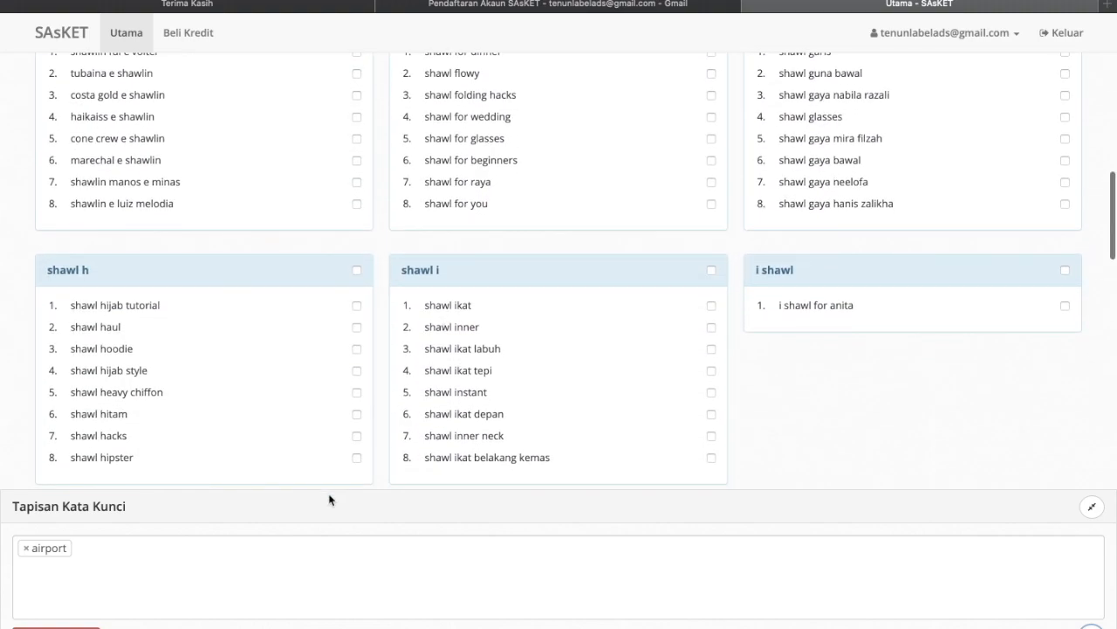
scroll(377, 371, down, 20)
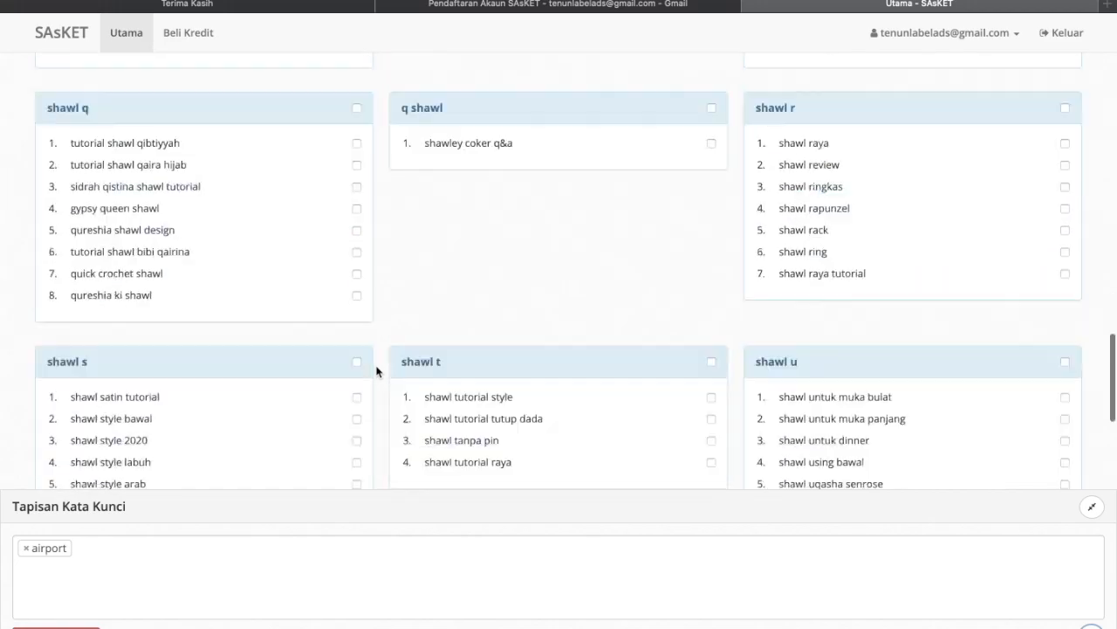
scroll(377, 371, down, 15)
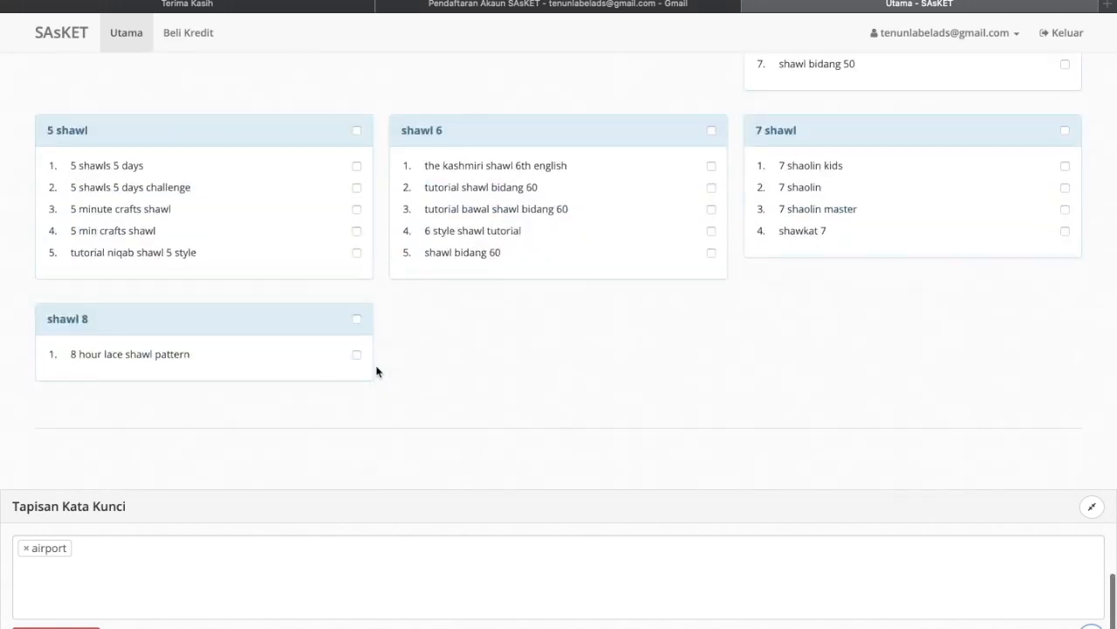
scroll(376, 371, up, 20)
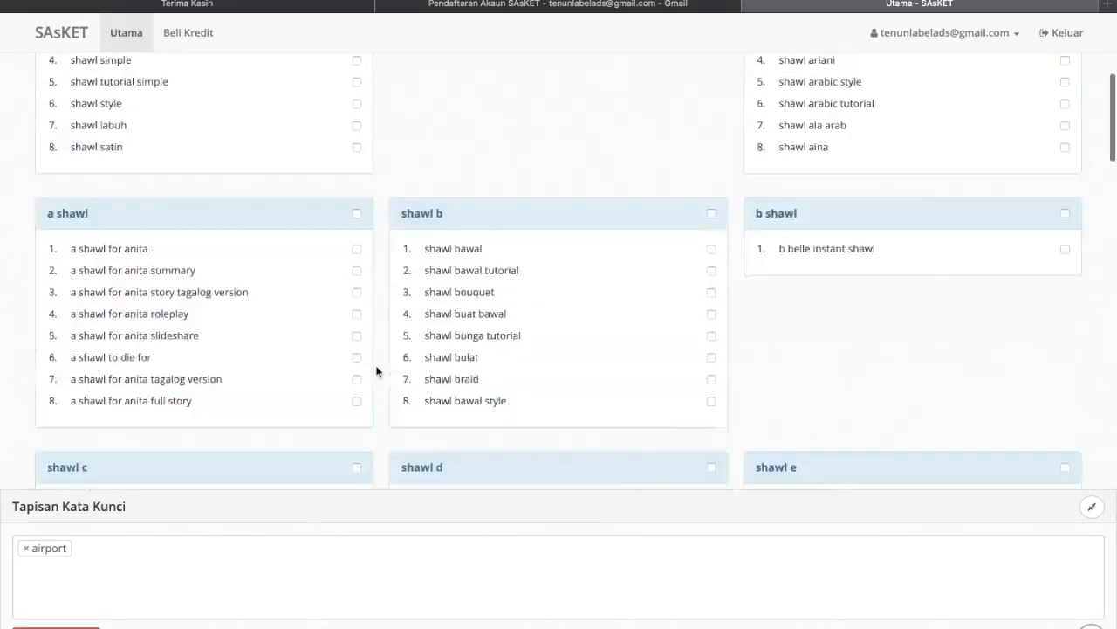
scroll(376, 371, up, 1)
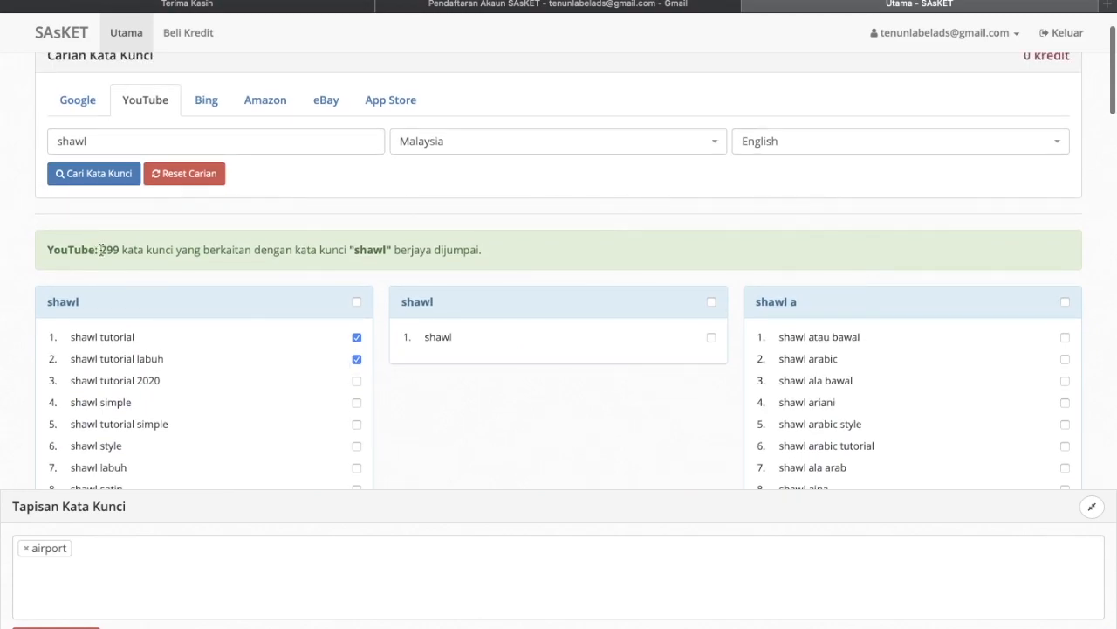
scroll(332, 236, up, 1)
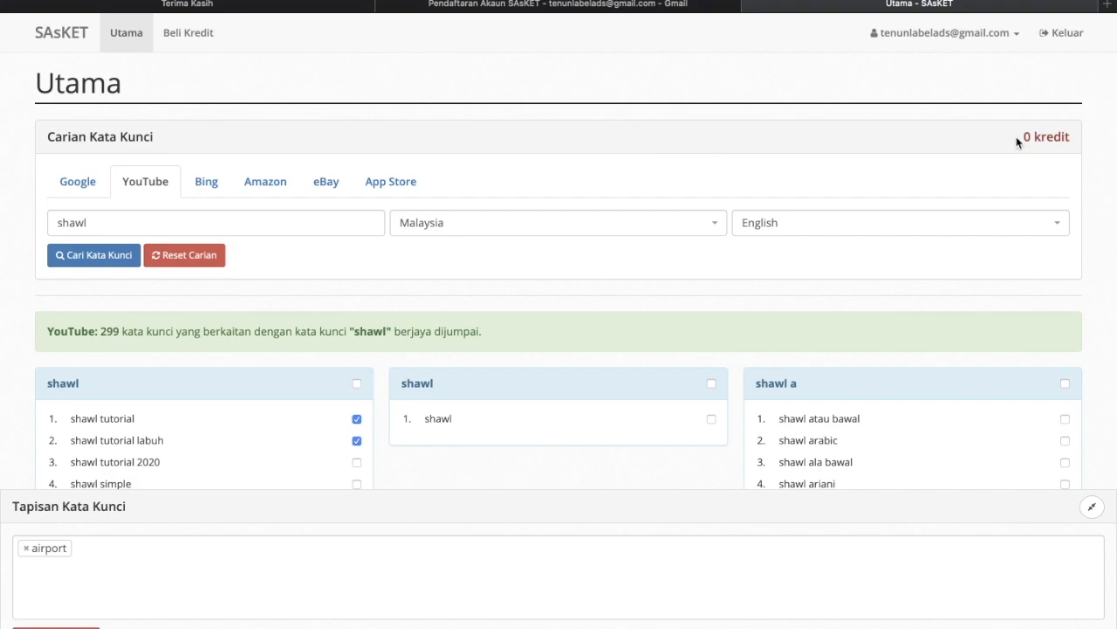
drag(1021, 138, 1068, 138)
click(1070, 139)
- Go to Beli Kredit and browse the discounted credit package prices
click(194, 39)
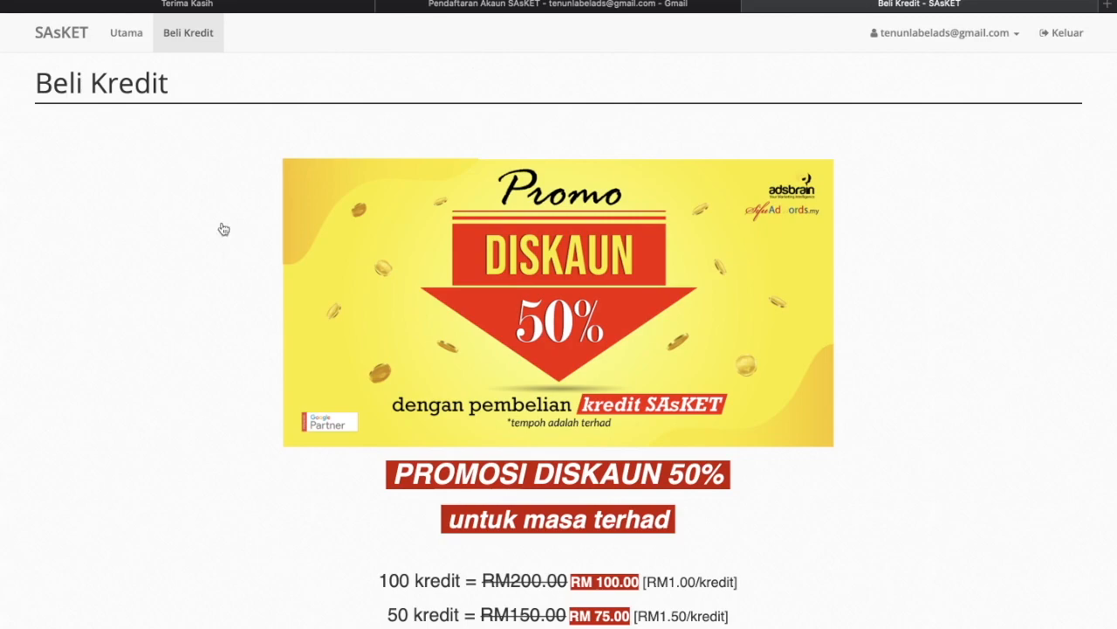
scroll(225, 262, down, 1)
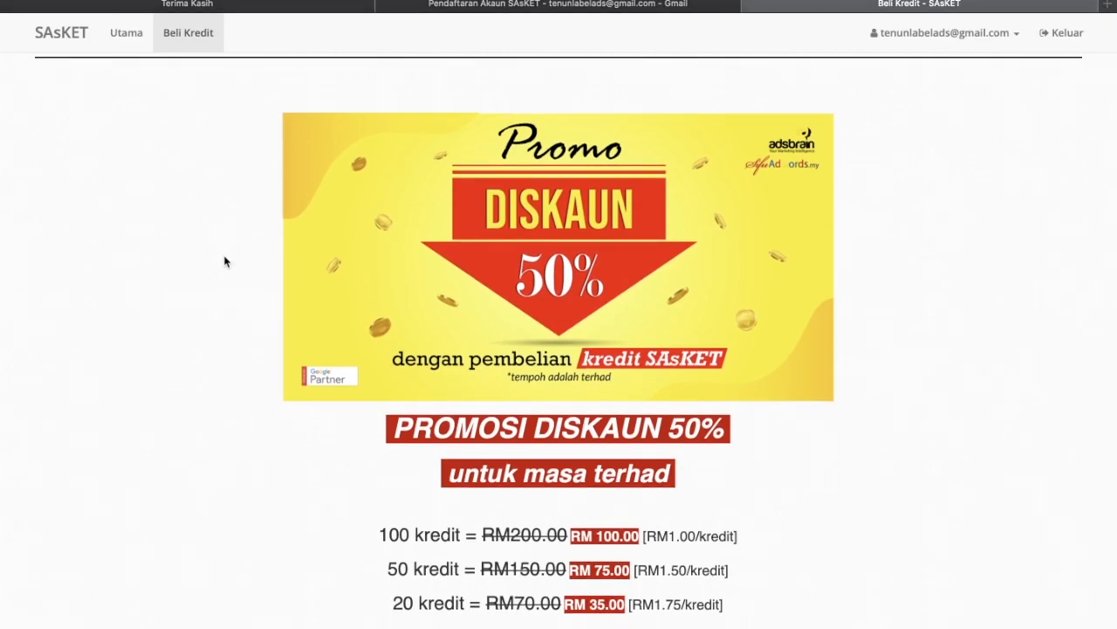
scroll(224, 262, down, 3)
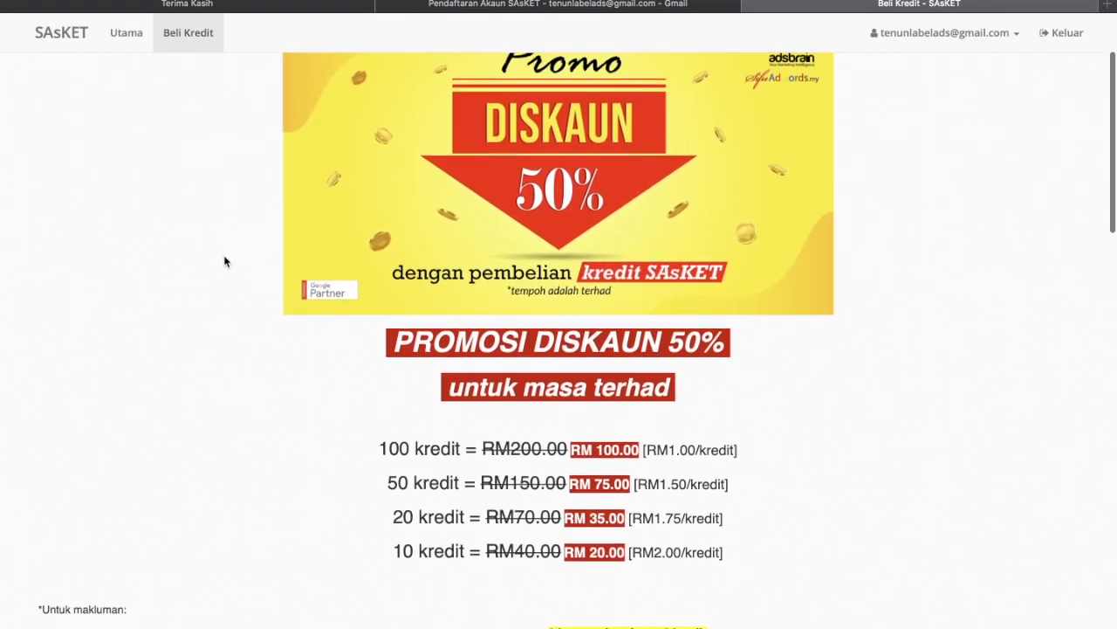
scroll(224, 262, down, 1)
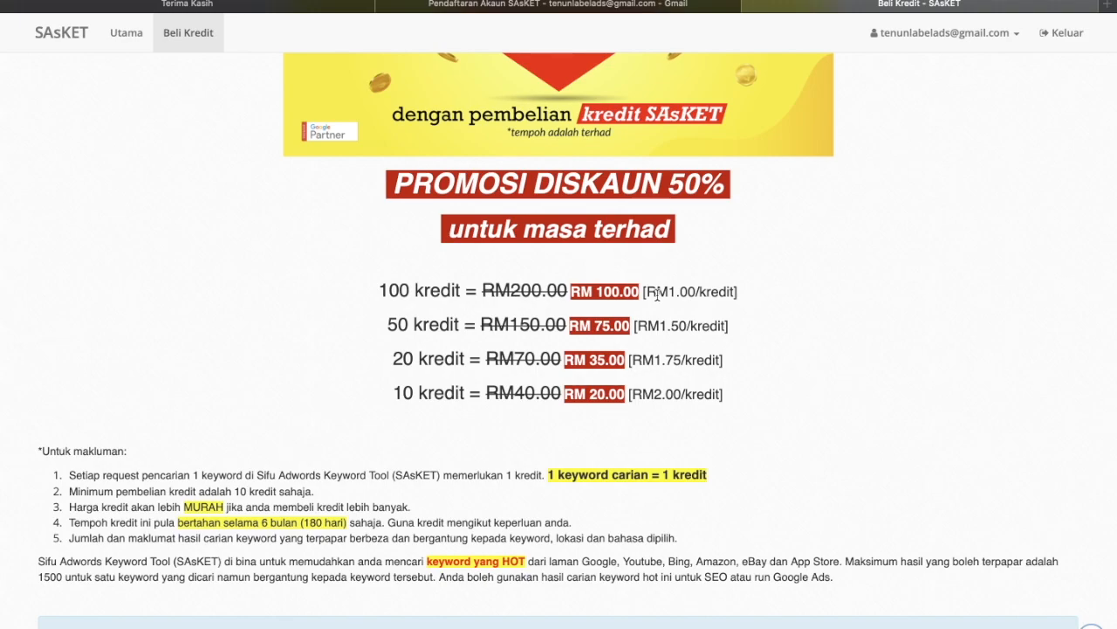
scroll(484, 361, down, 3)
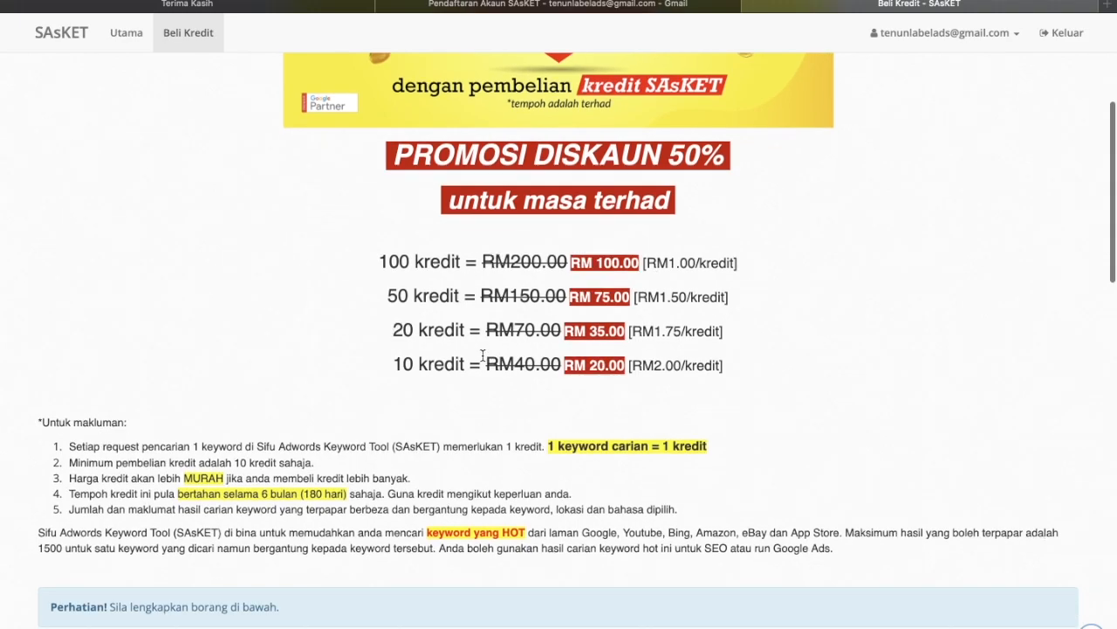
scroll(485, 360, down, 5)
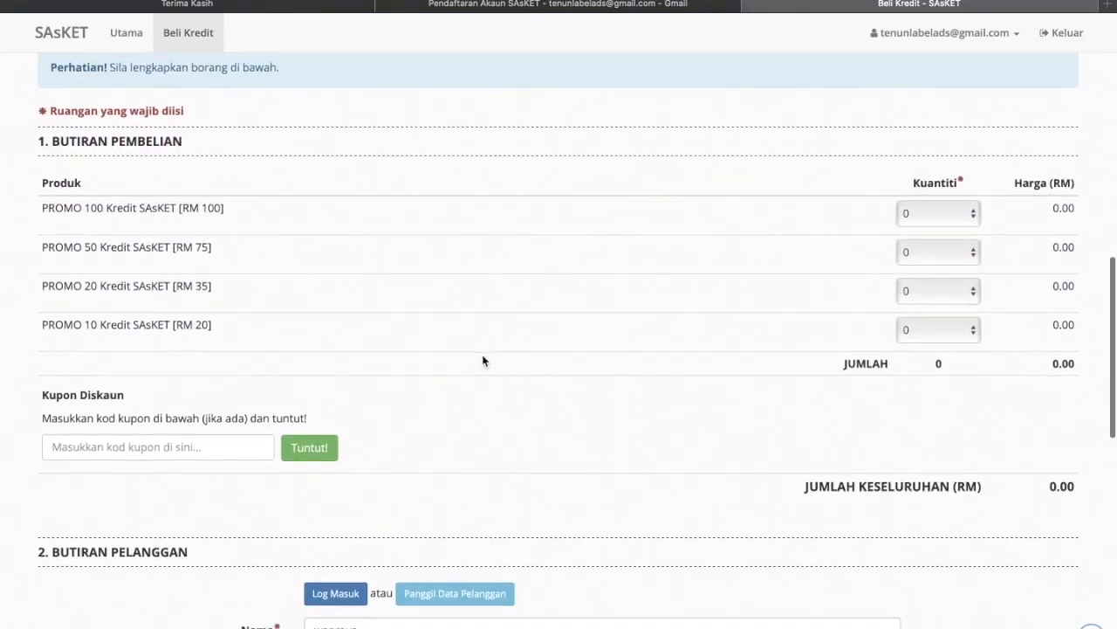
scroll(482, 361, up, 8)
scroll(483, 361, down, 2)
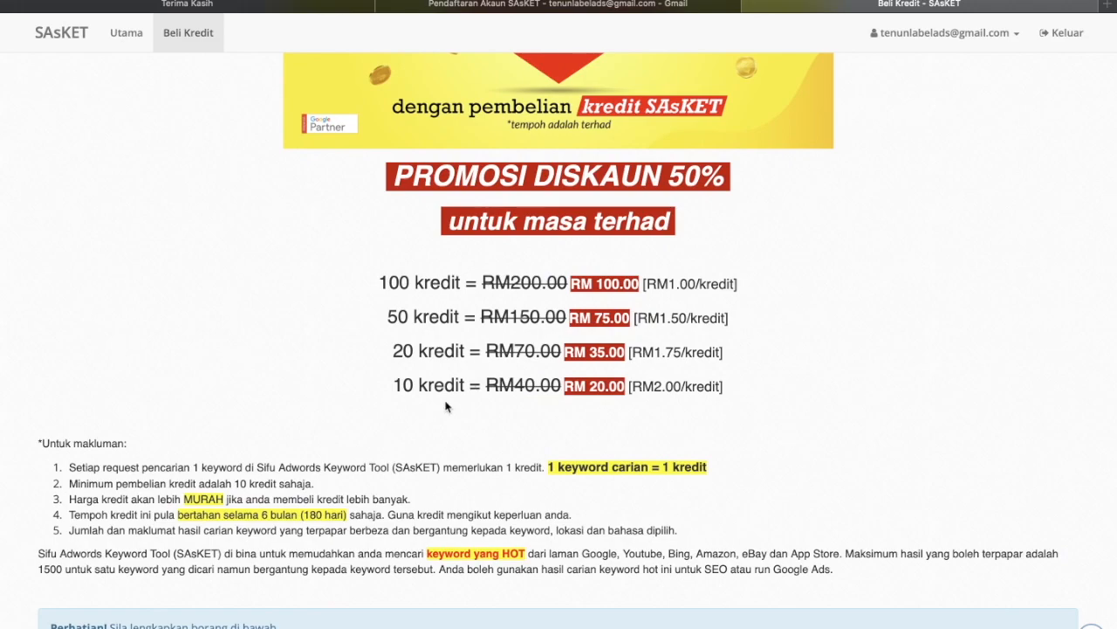
- Highlight the 10 kredit for RM 20.00 line, then review the purchase form and payment sections
drag(455, 388, 393, 387)
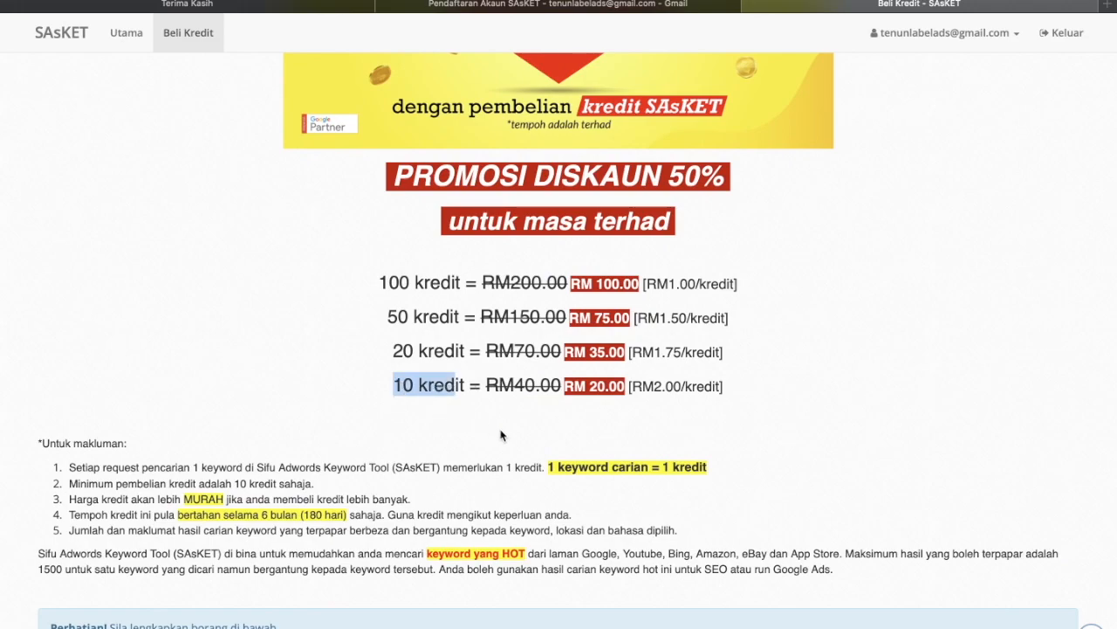
drag(656, 389, 706, 388)
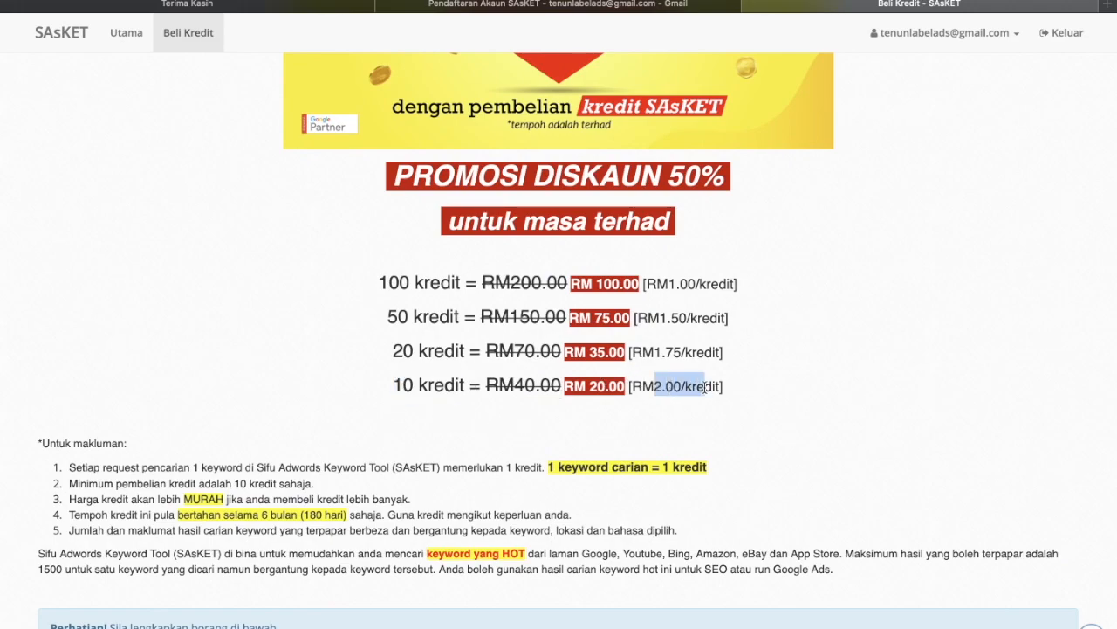
scroll(704, 387, down, 5)
scroll(704, 388, down, 1)
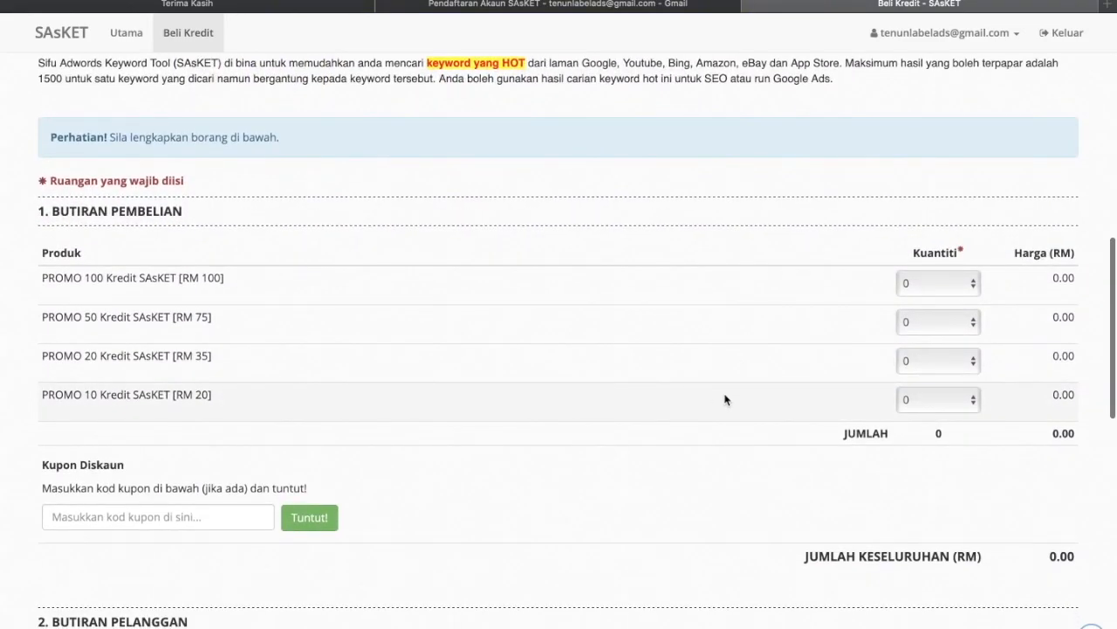
scroll(907, 409, down, 10)
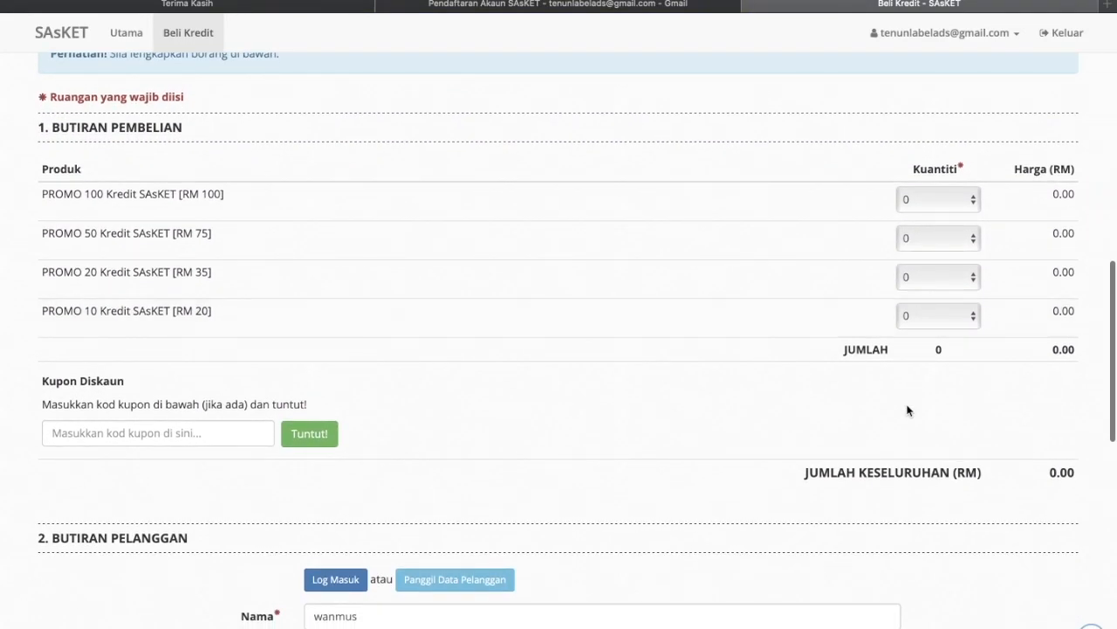
scroll(759, 482, down, 6)
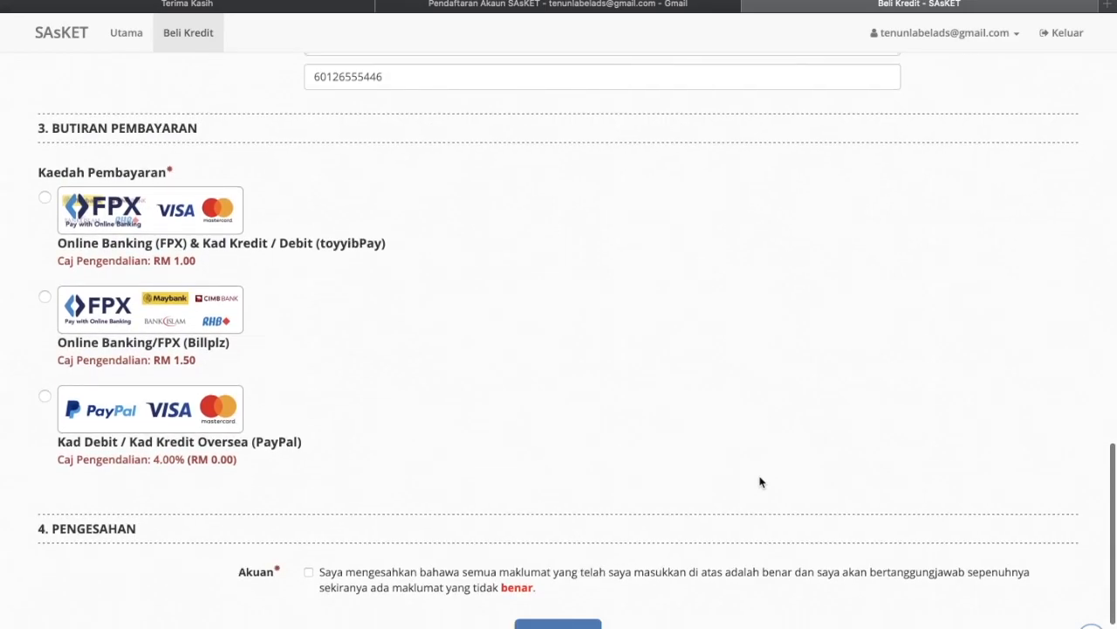
scroll(760, 486, up, 20)
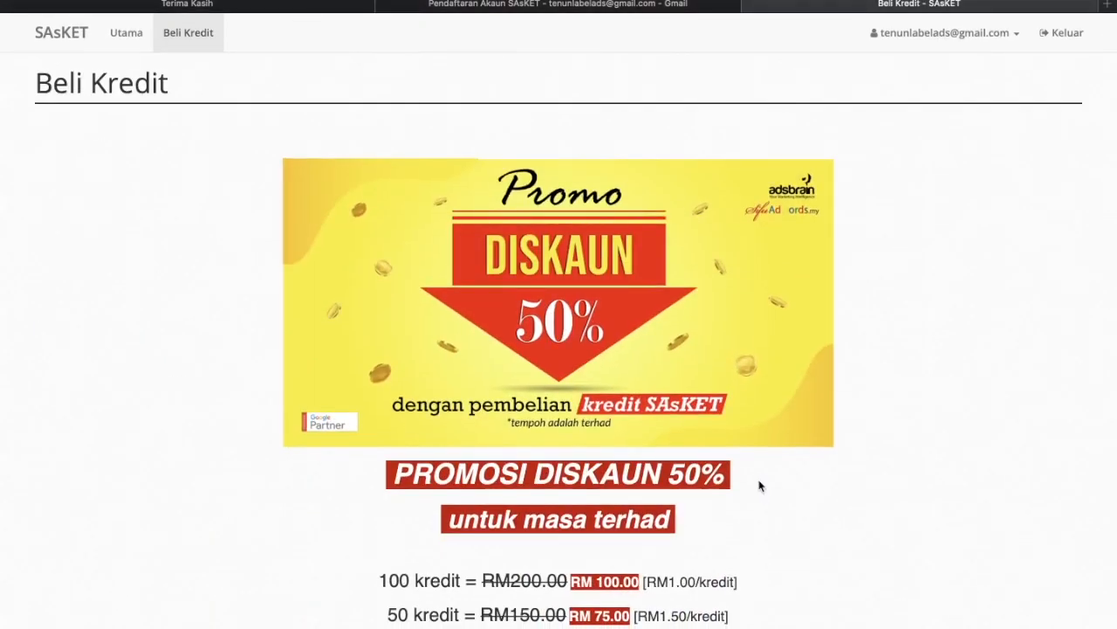
- Go back to the Utama page with the 'shawl' YouTube keyword results
click(112, 33)
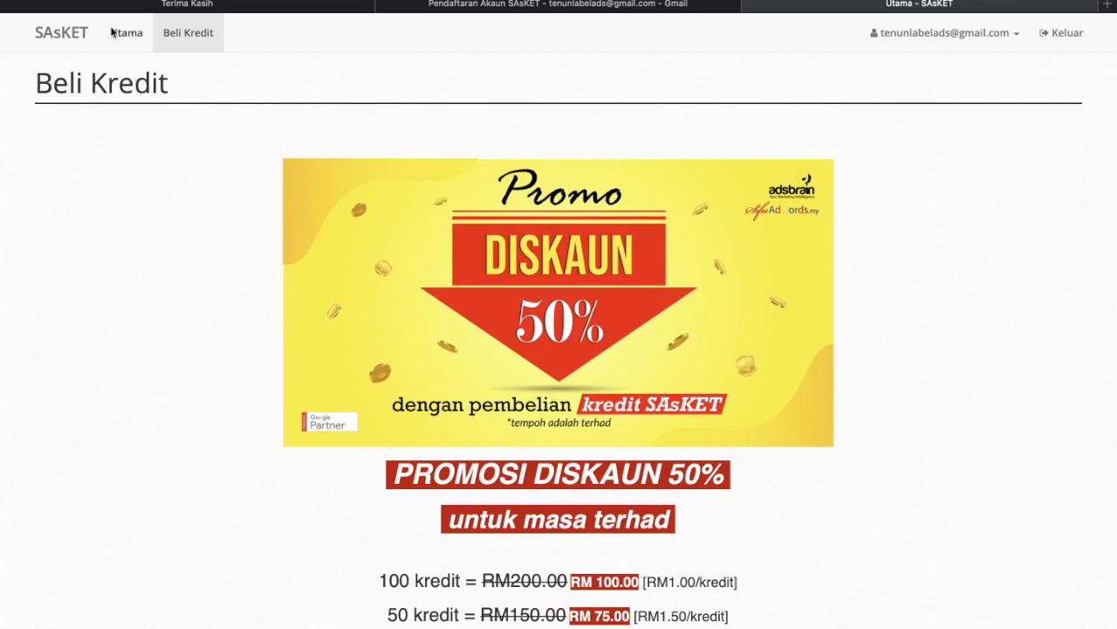